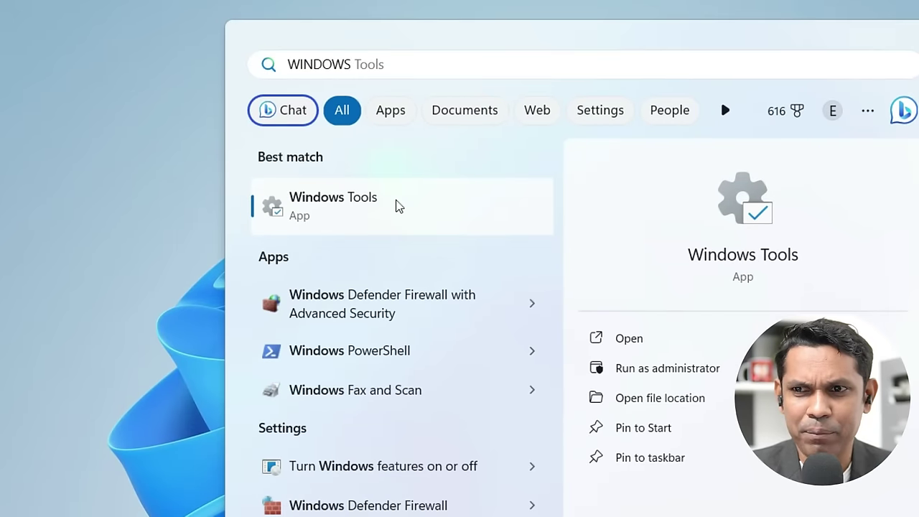
Step: Open Windows Tools from the search results, launch Character Map and move its window nearer the screen's centre
click(397, 206)
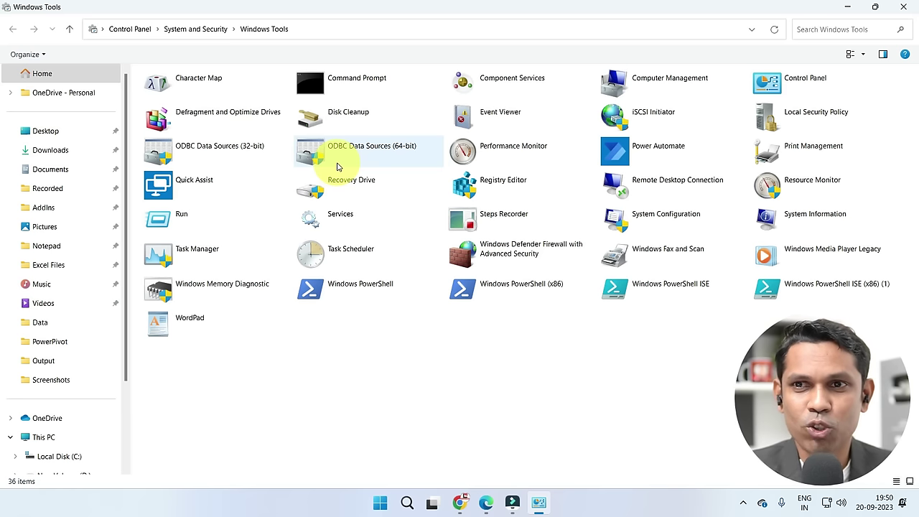
click(233, 85)
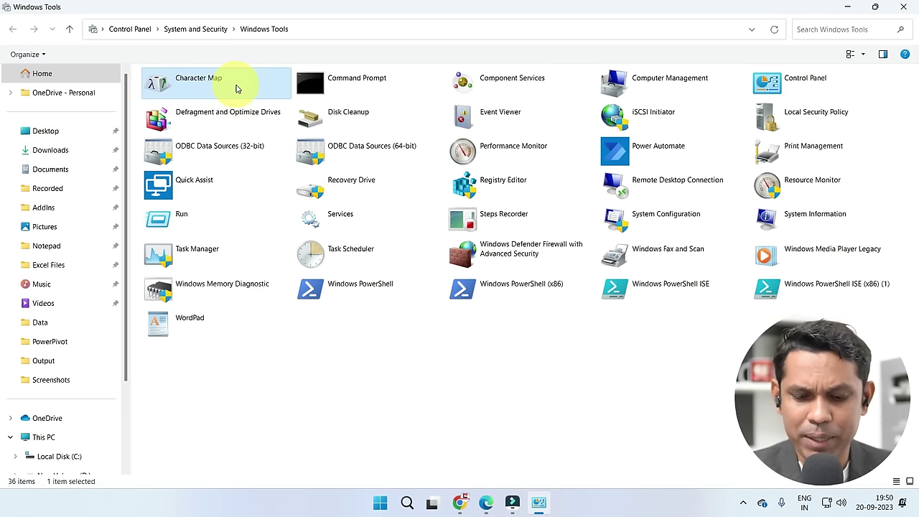
double_click(237, 88)
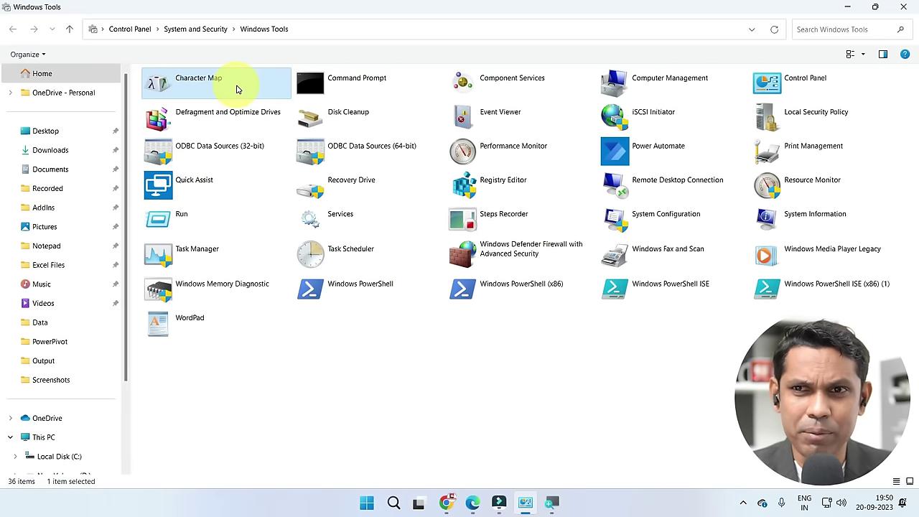
double_click(238, 87)
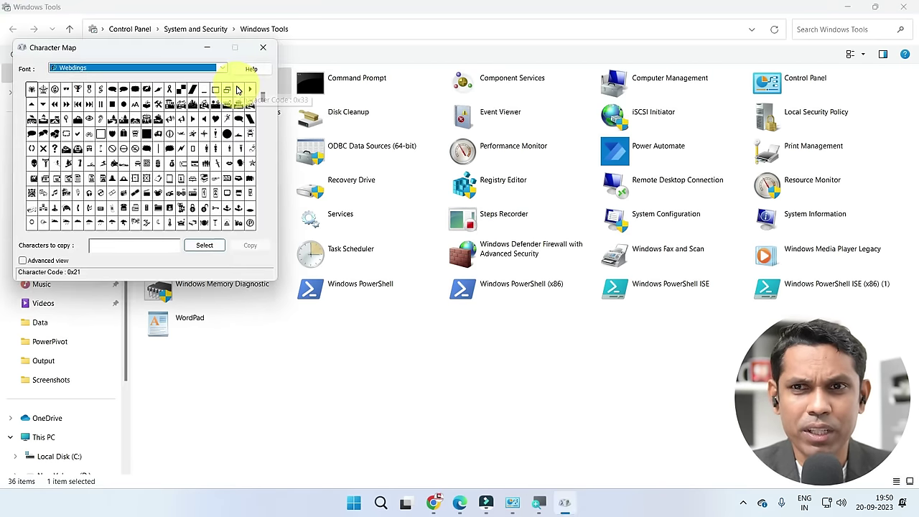
drag(195, 55, 406, 158)
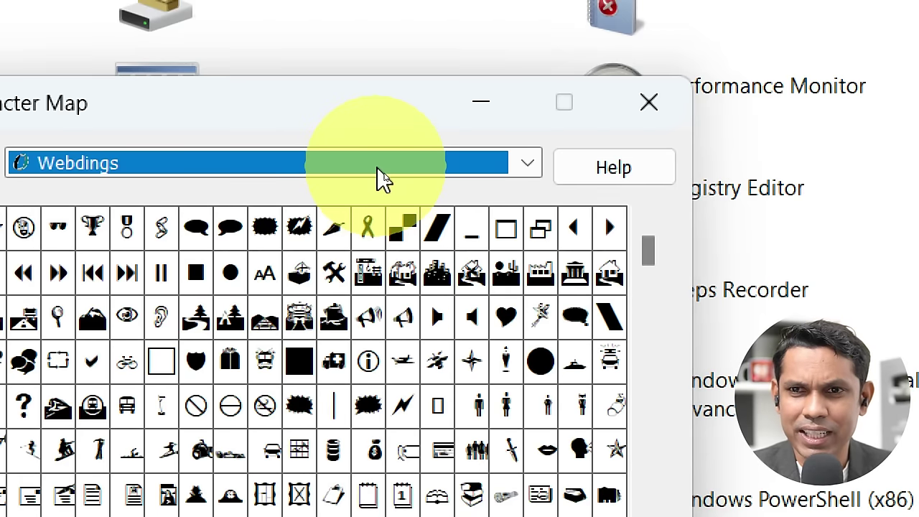
Step: Switch the Character Map font to Wingdings and copy the black telephone symbol
click(383, 178)
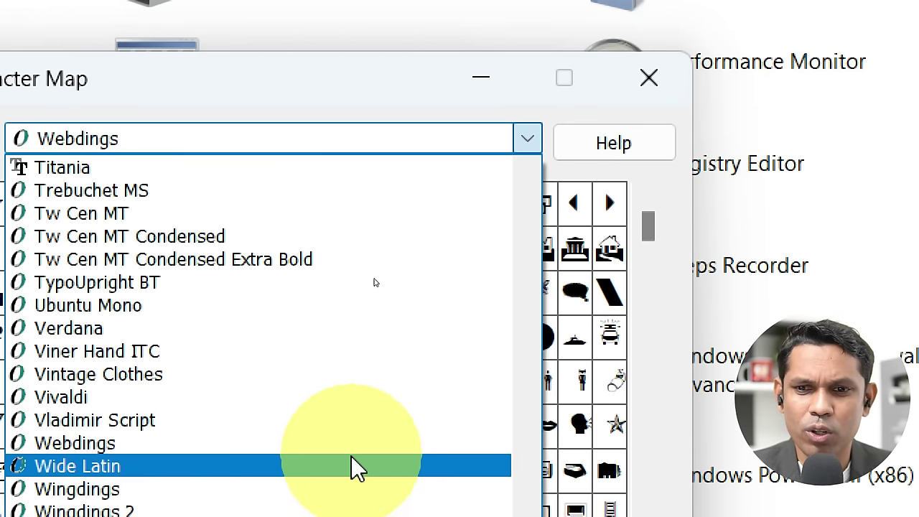
click(359, 493)
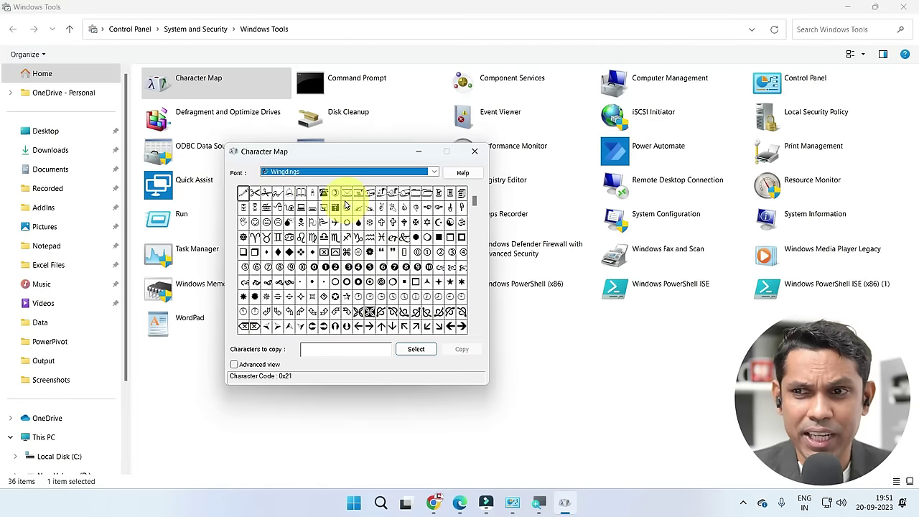
click(324, 196)
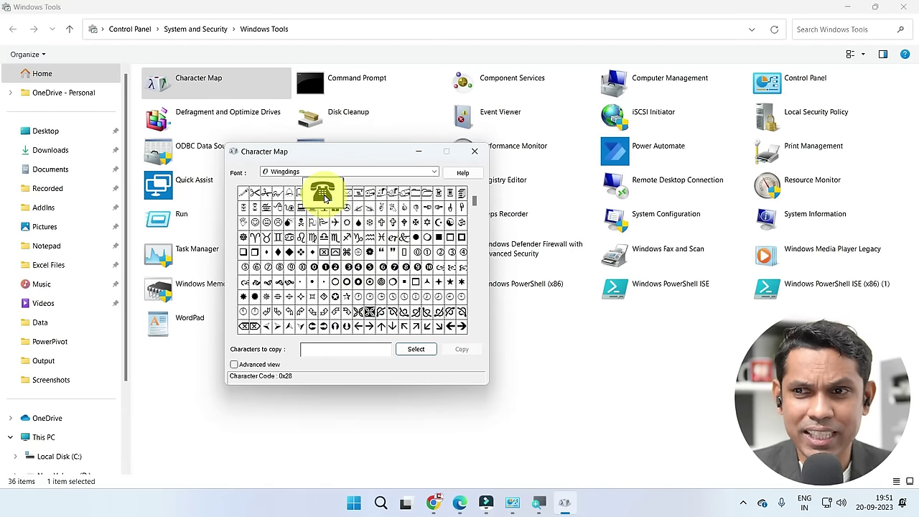
click(417, 349)
click(462, 350)
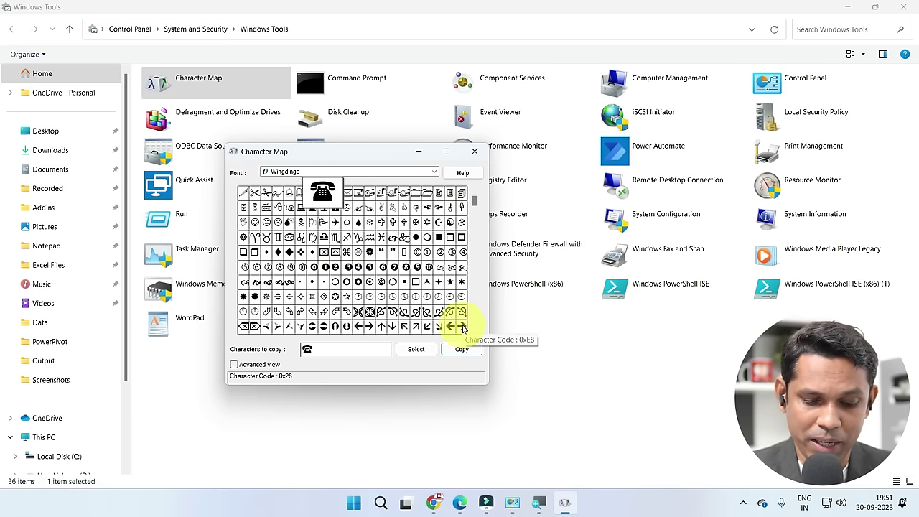
Step: Launch Notepad through the Run dialog and paste the copied character into the blank document
key(super+r)
text(NOTEPA)
key(super+r)
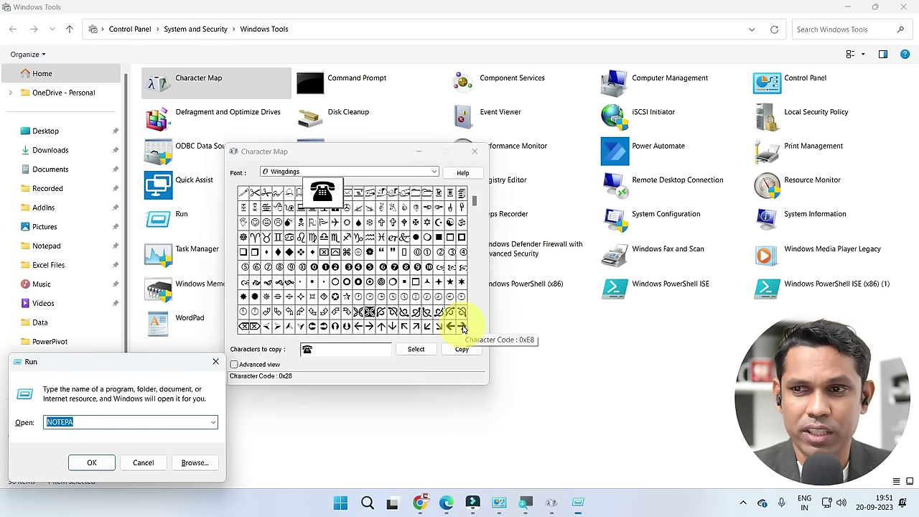
click(192, 424)
text(D)
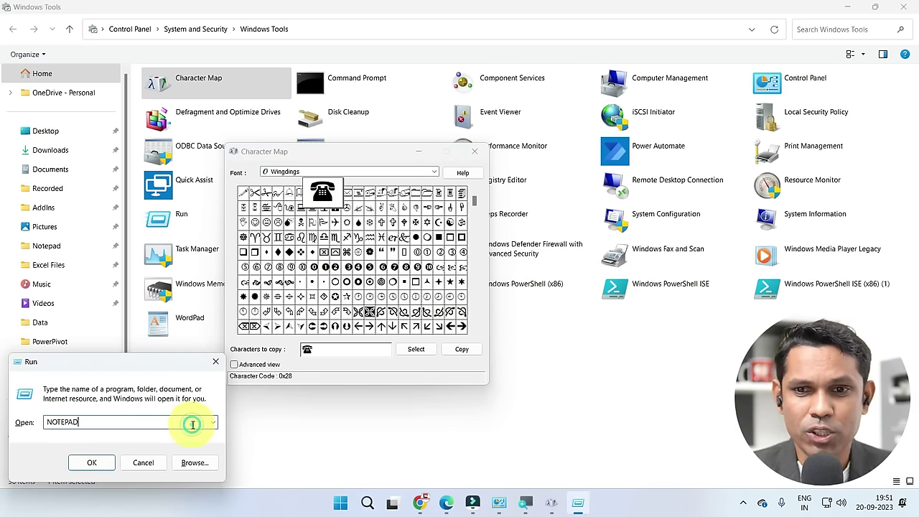
key(Return)
text(()
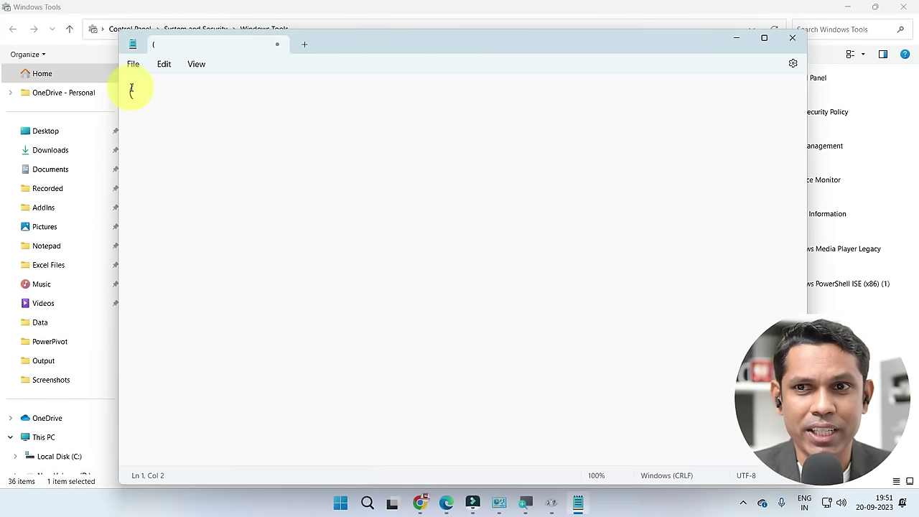
Step: Set Notepad's font family to Wingdings and return to the document
click(163, 66)
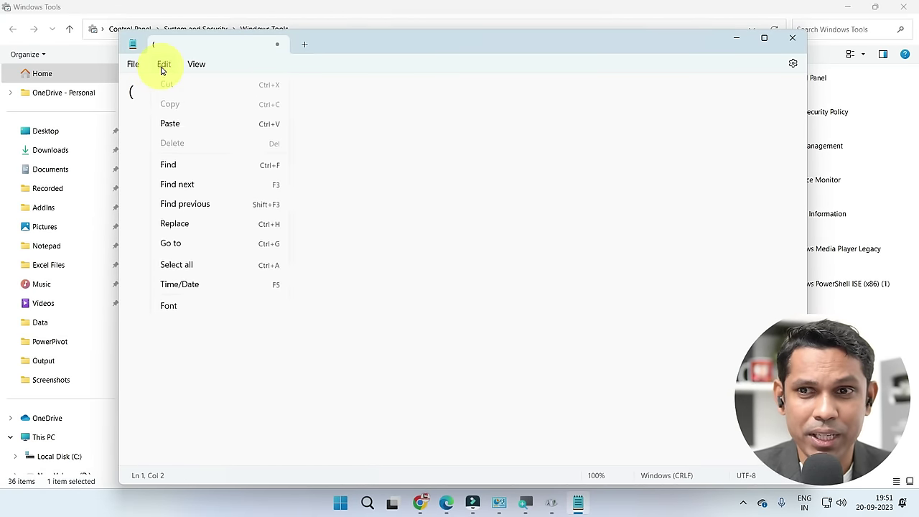
click(170, 329)
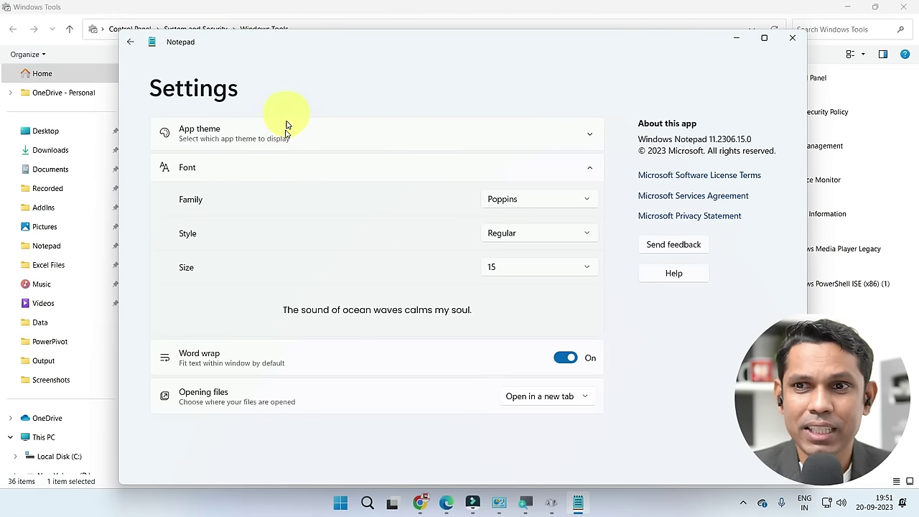
click(569, 208)
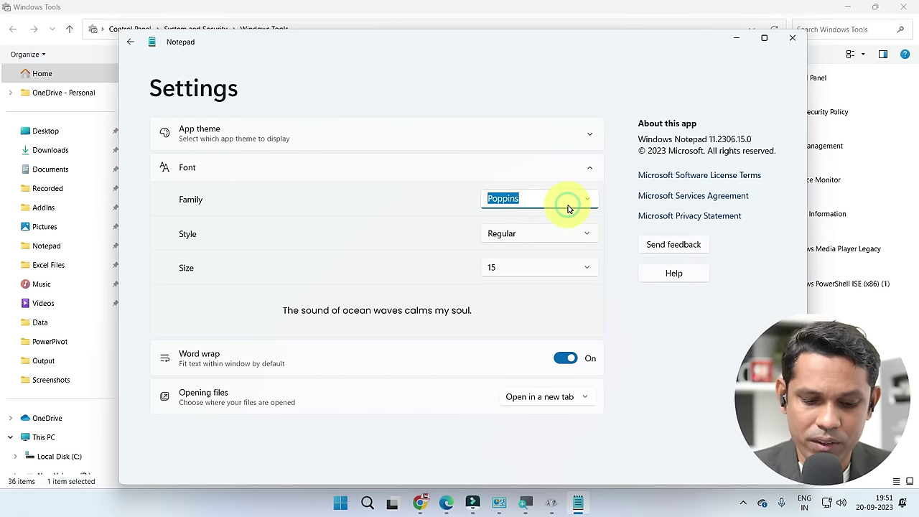
text(Wingdings)
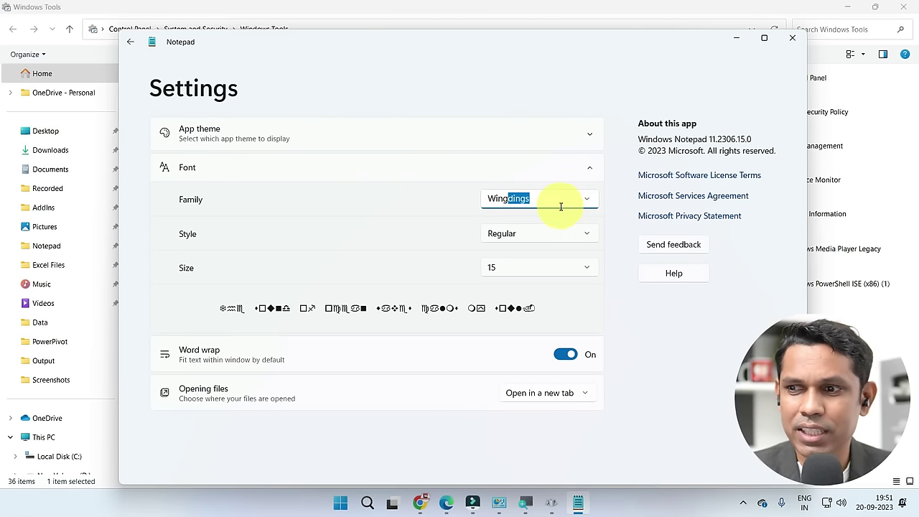
click(132, 43)
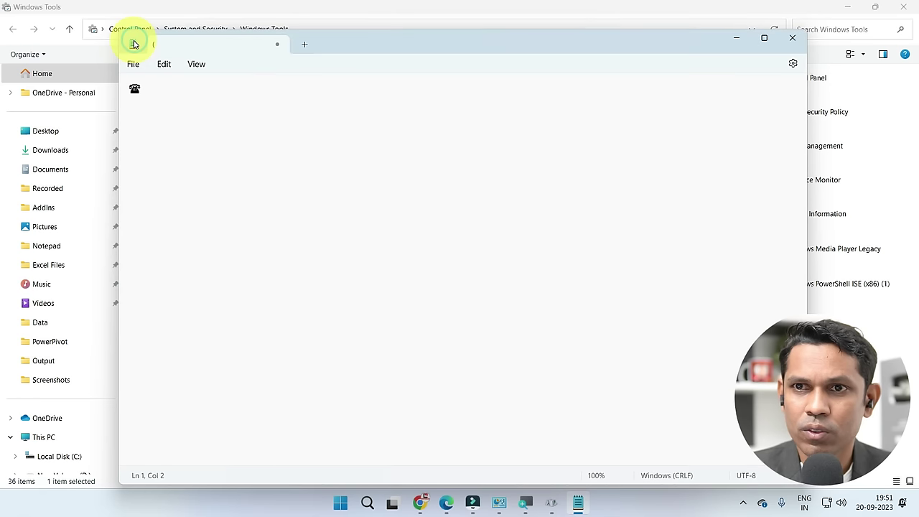
Step: Select the telephone symbol in Notepad and enlarge the display to 500%
click(157, 94)
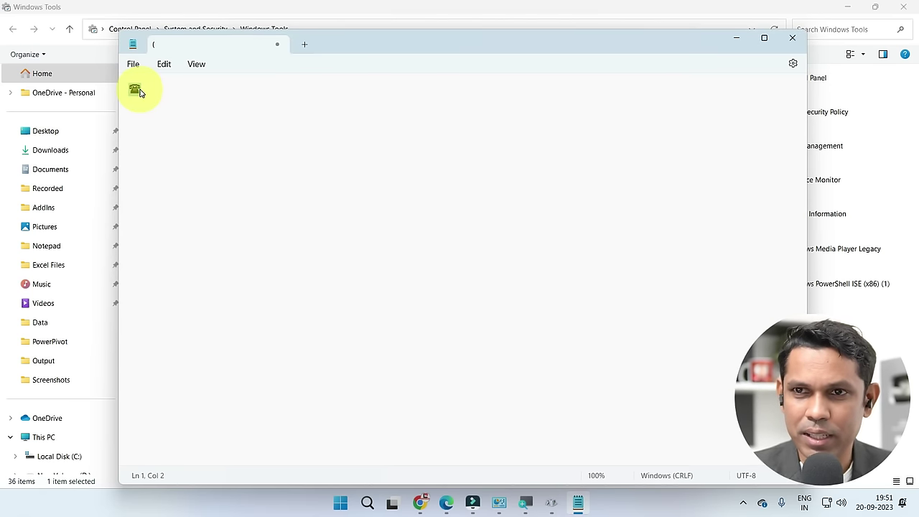
scroll(140, 94, up, 20)
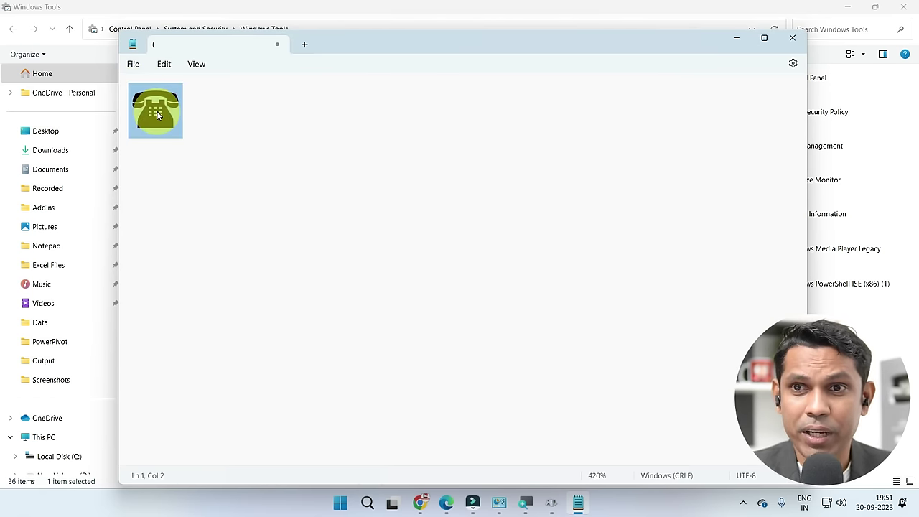
scroll(157, 115, up, 8)
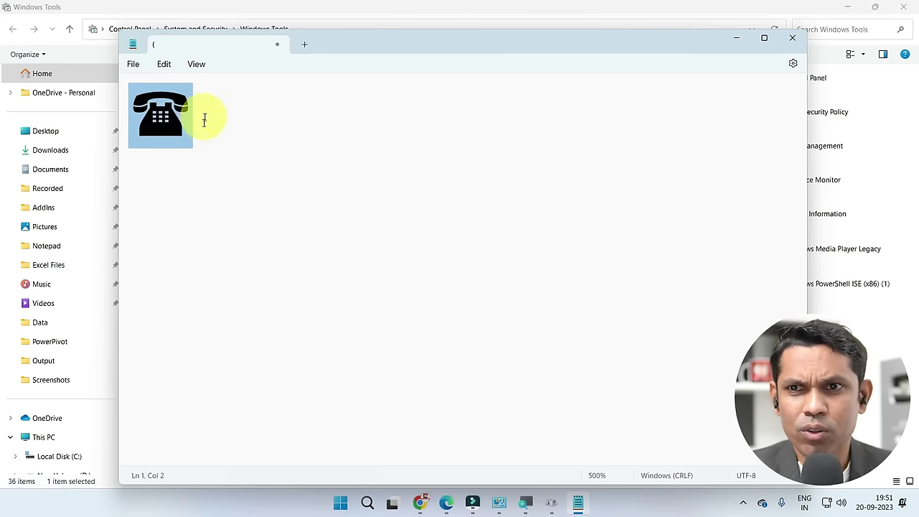
Step: Minimize Notepad, close Character Map, and open Command Prompt from Windows Tools, shifting its window slightly upward
click(739, 42)
click(472, 152)
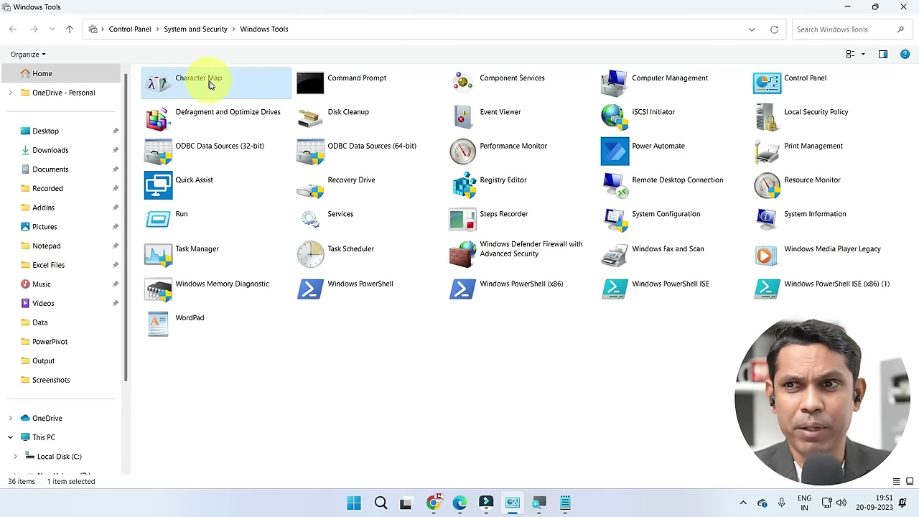
click(366, 85)
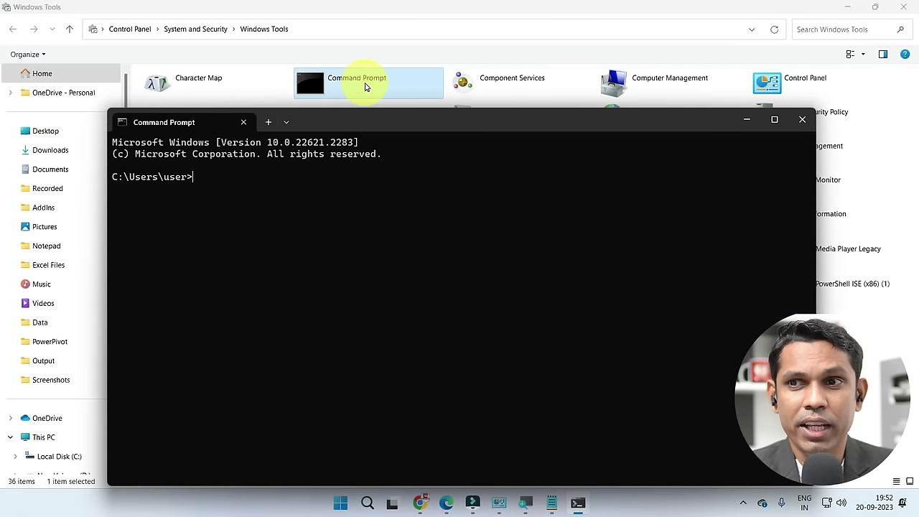
drag(412, 125, 421, 97)
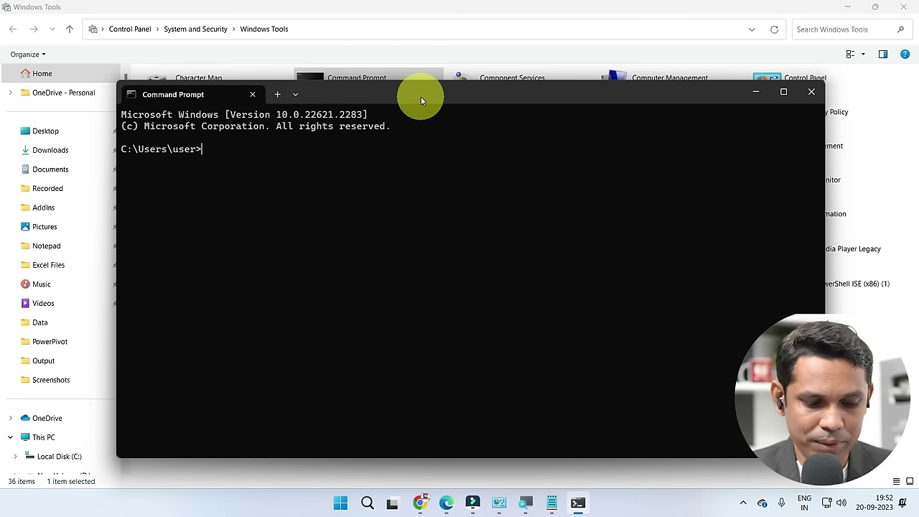
key(super+r)
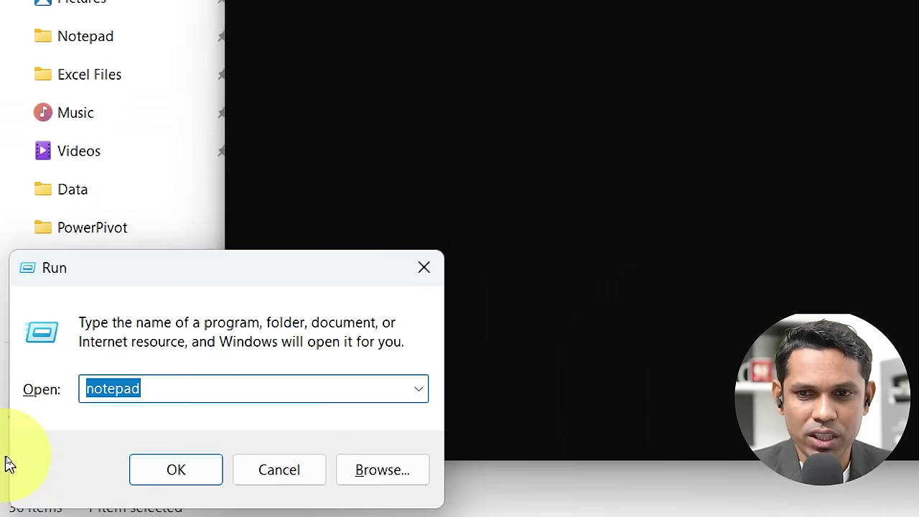
text(CMD)
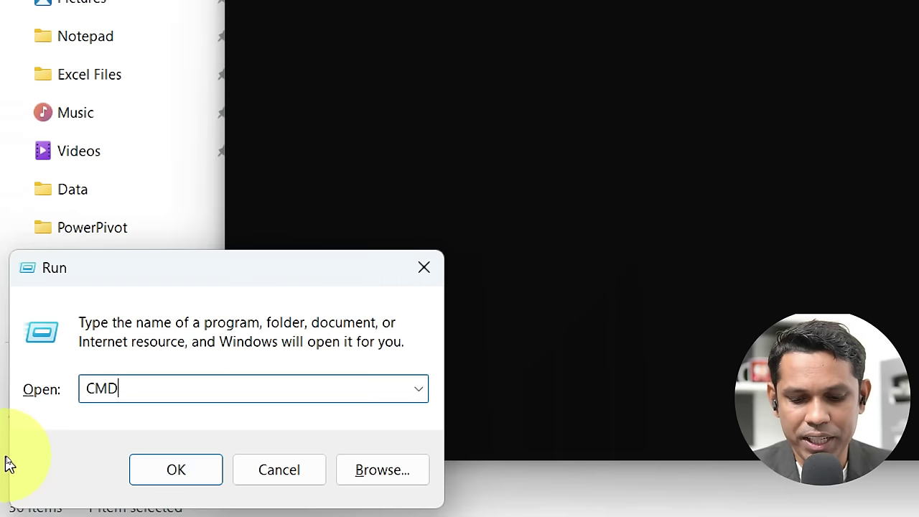
key(Return)
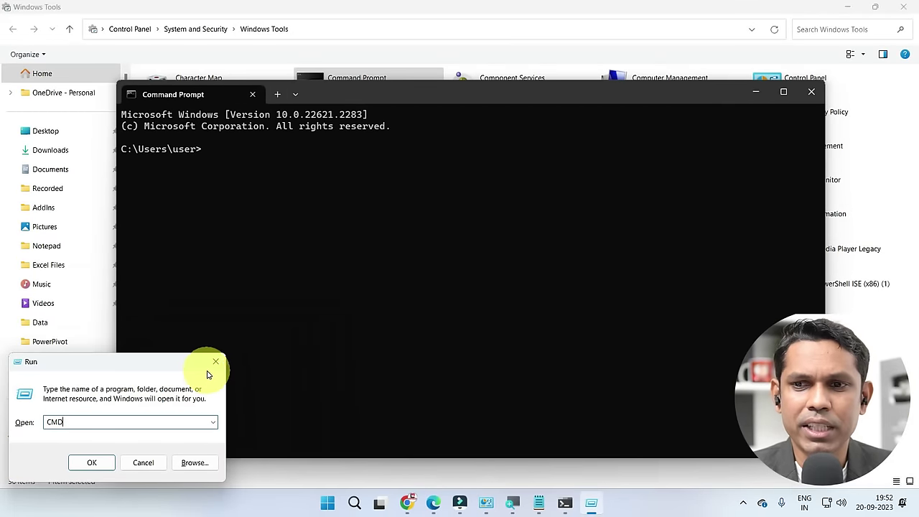
click(214, 364)
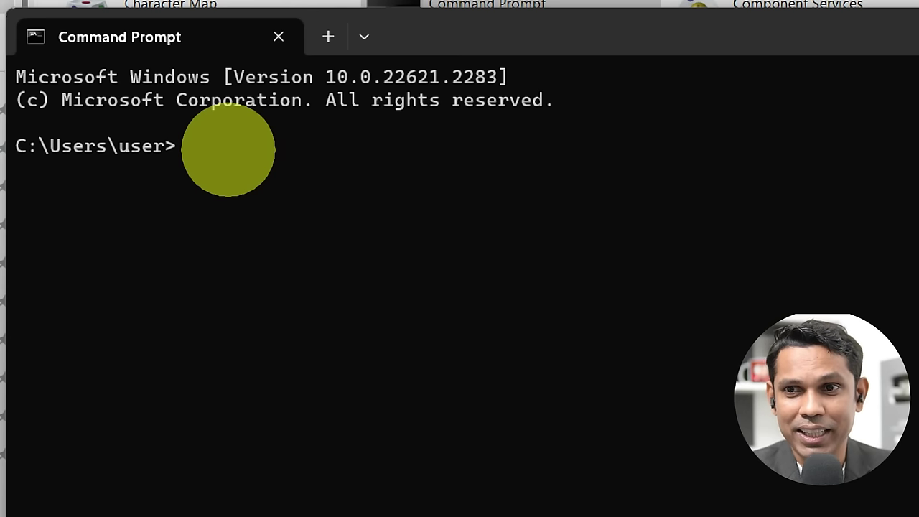
Step: Schedule a shutdown in 600 seconds by running SHUTDOWN -S -T 600, and dismiss the sign-out notice
text(SHUTDOW)
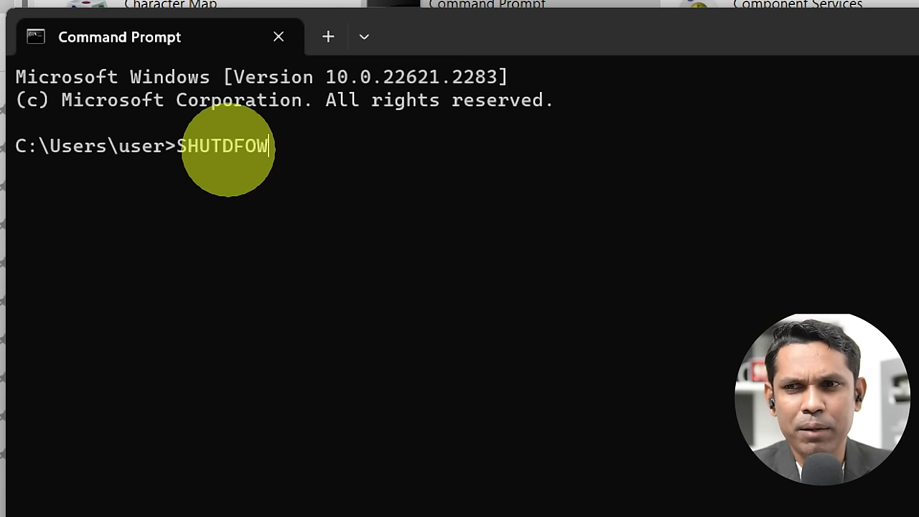
key(BackSpace)
key(BackSpace)
text(OWN)
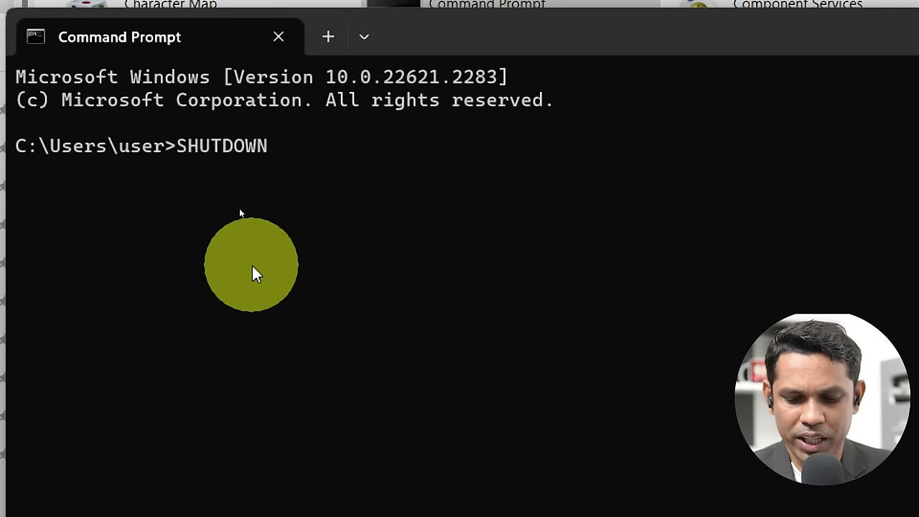
text(-S)
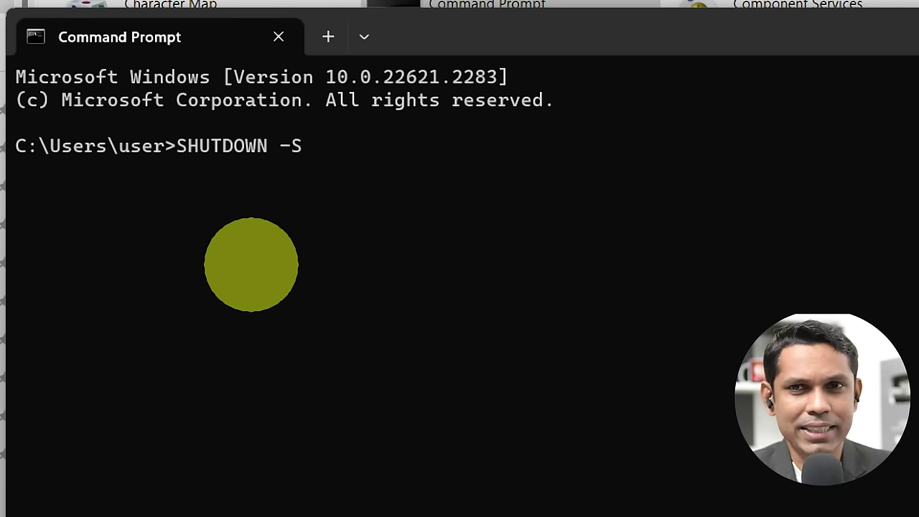
text( -T)
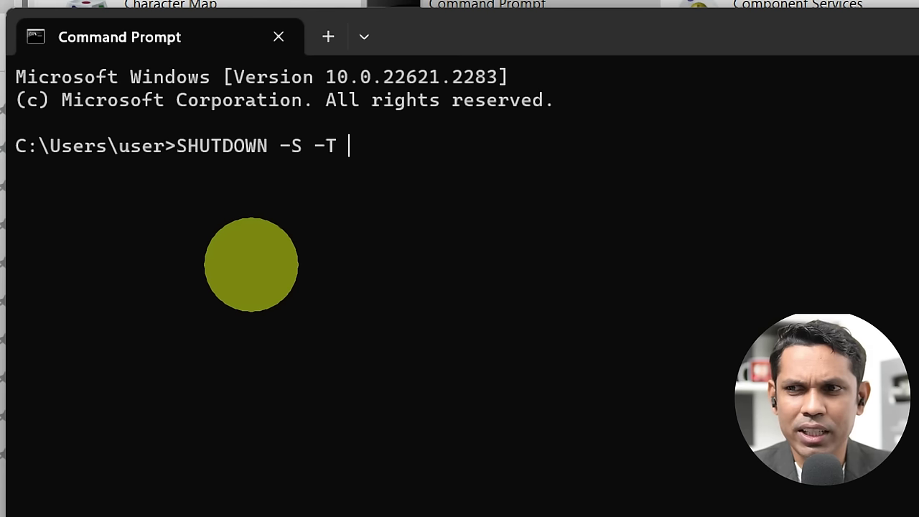
text(600)
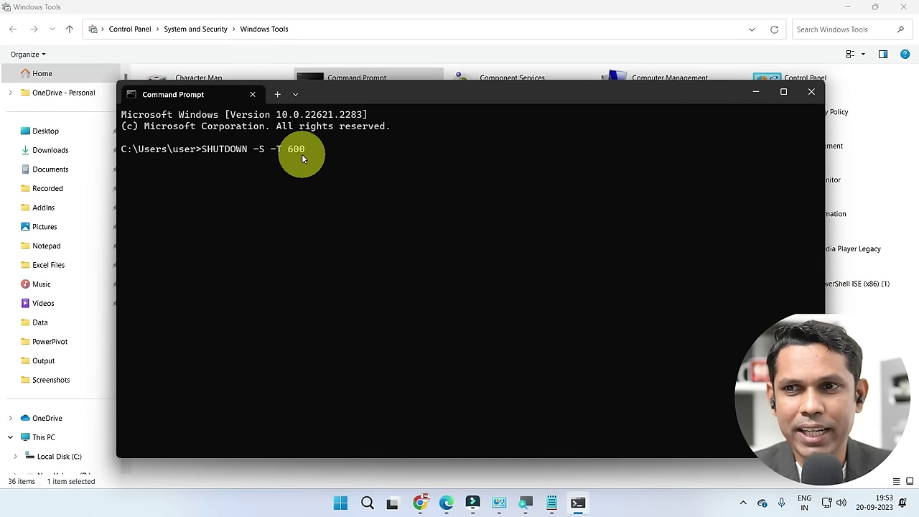
key(Return)
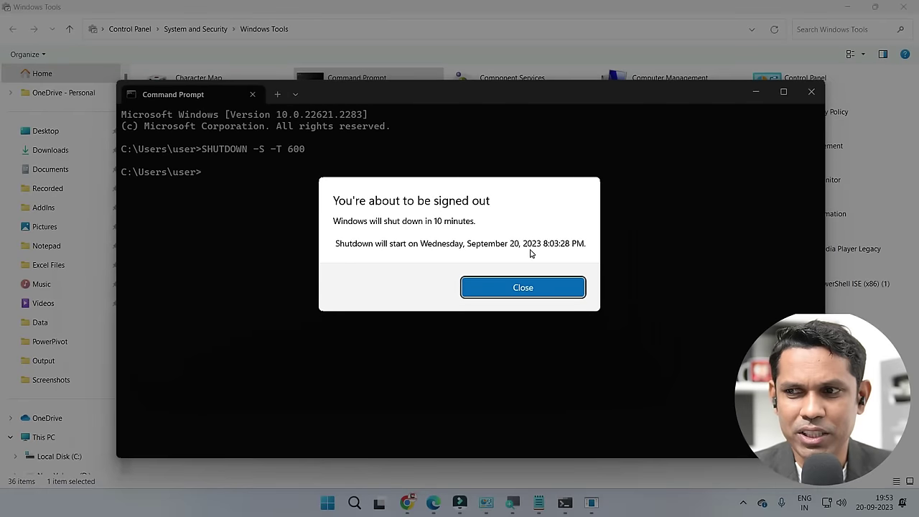
click(519, 286)
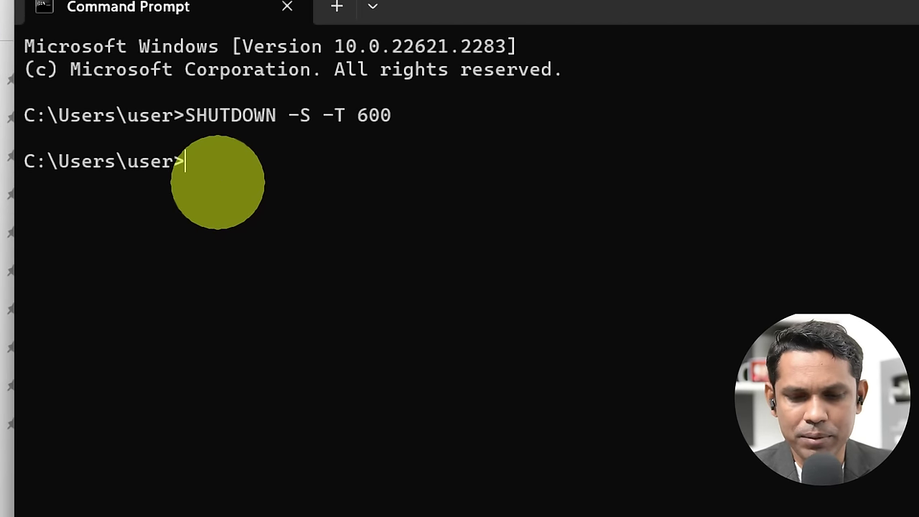
Step: Cancel the scheduled shutdown by running SHUTDOWN -A, and close Command Prompt
text(SHUTDOWN)
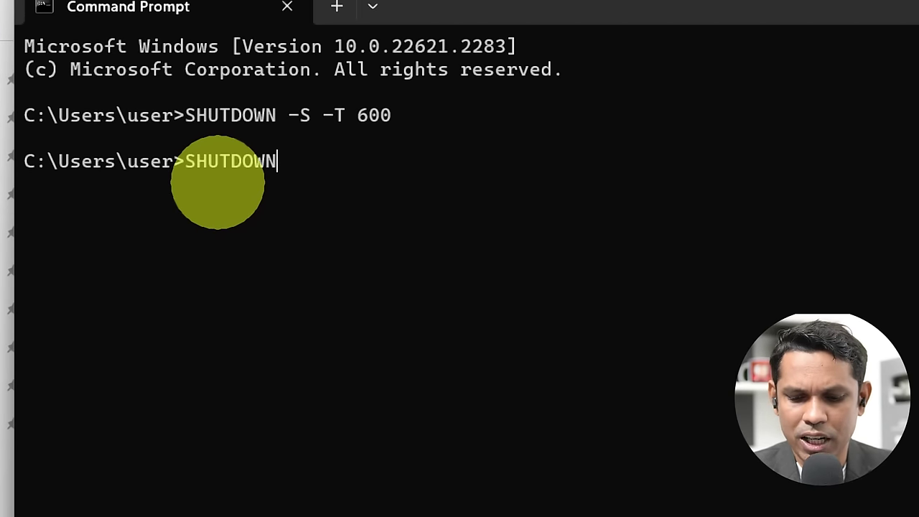
text( -A)
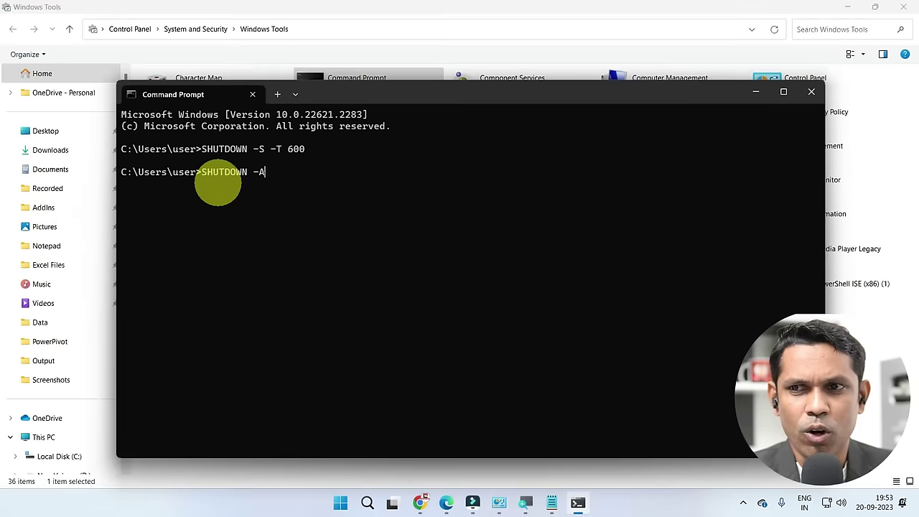
key(Return)
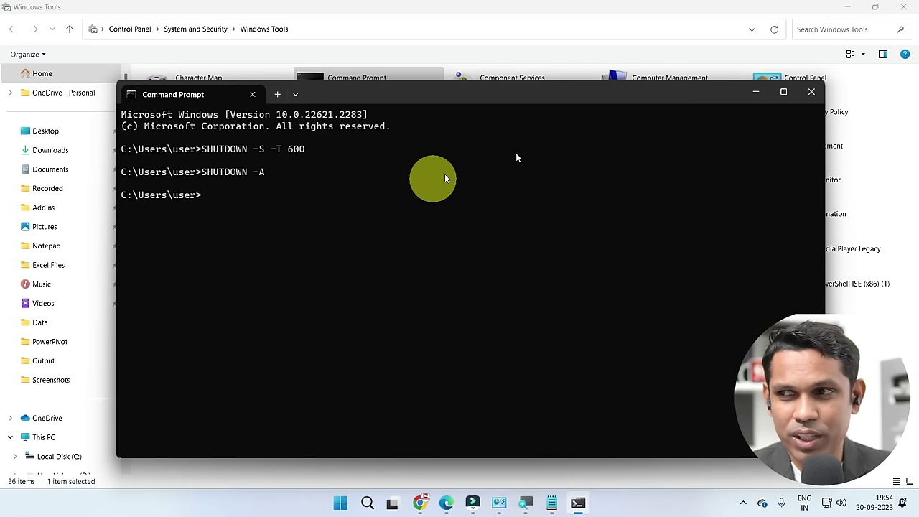
click(814, 92)
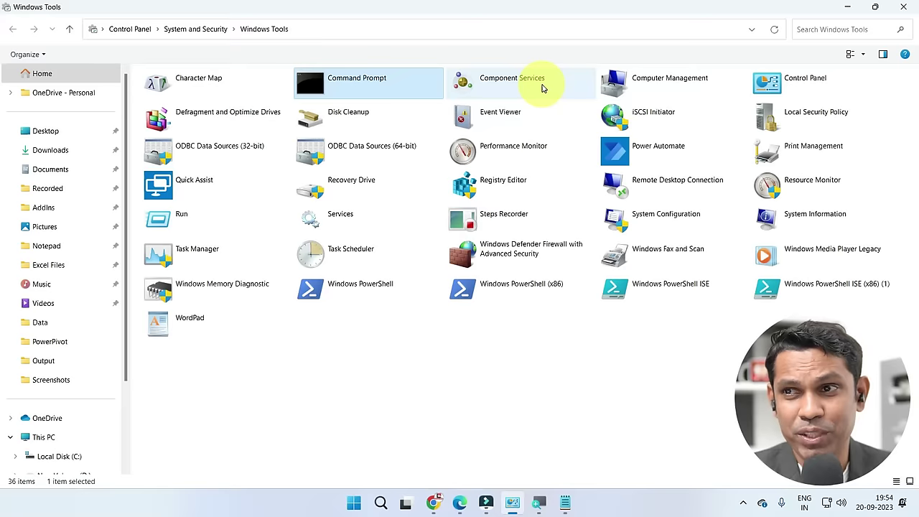
Step: Open Component Services from Windows Tools, maximize it, and display the System log in Event Viewer's Windows Logs
click(540, 87)
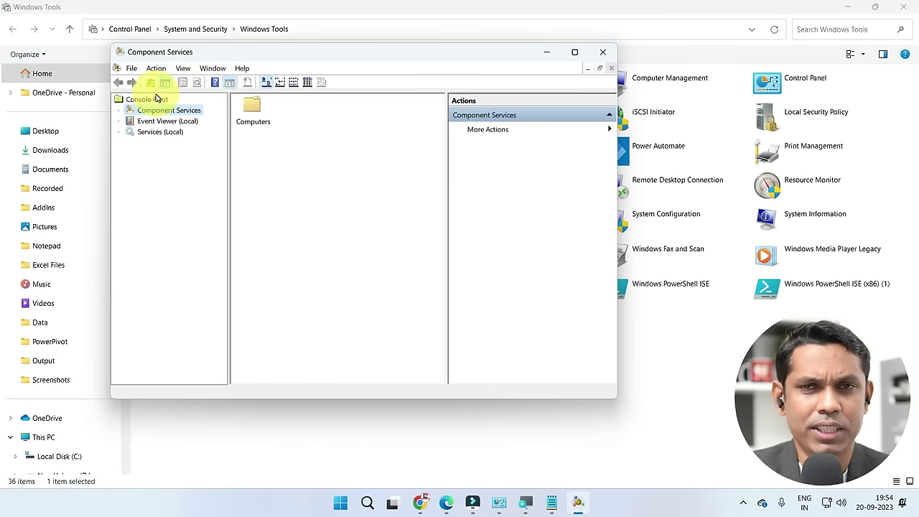
double_click(181, 56)
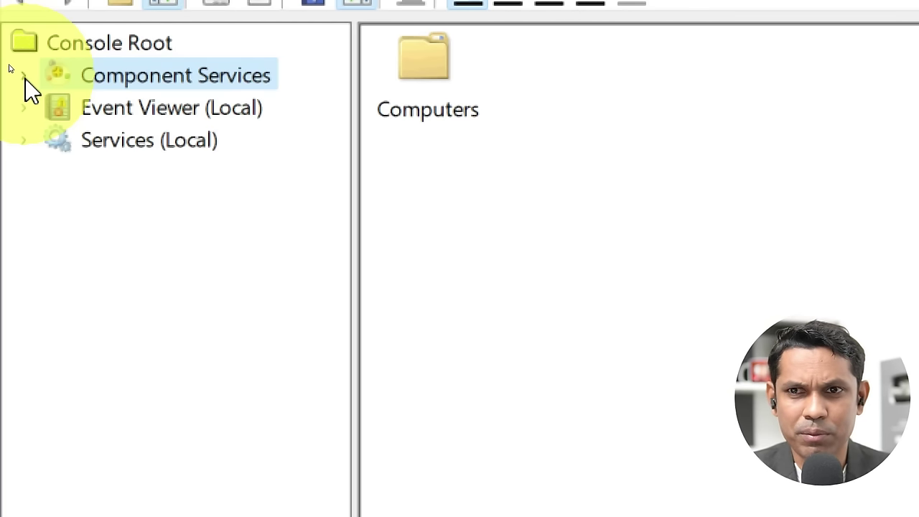
click(27, 108)
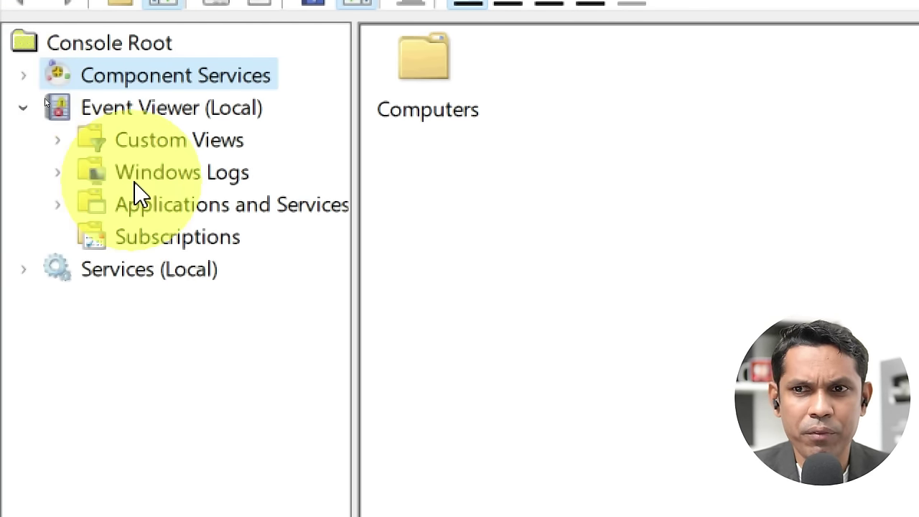
click(59, 174)
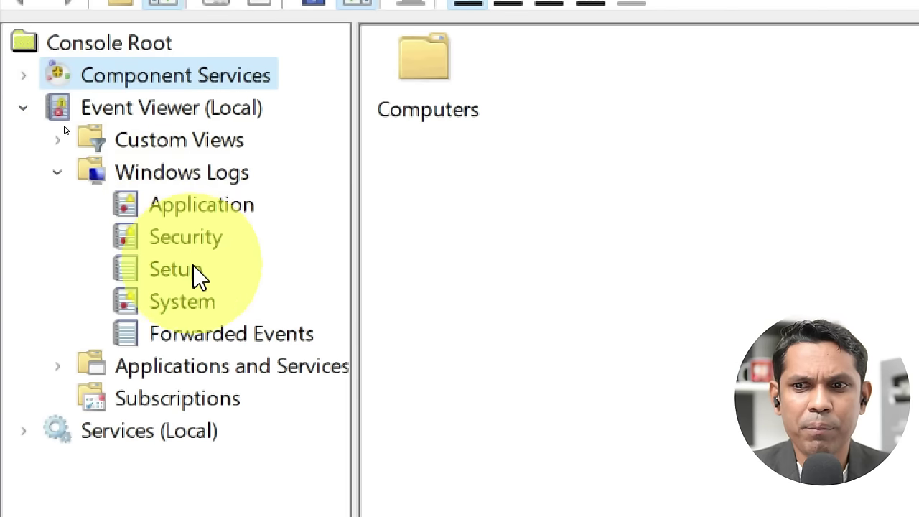
click(203, 307)
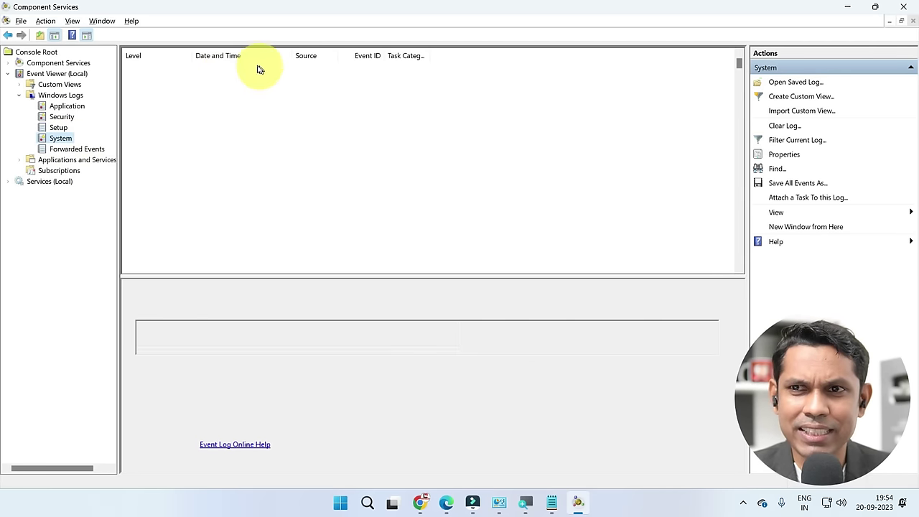
Step: Review the logged events in the System log and close Component Services
scroll(240, 121, down, 10)
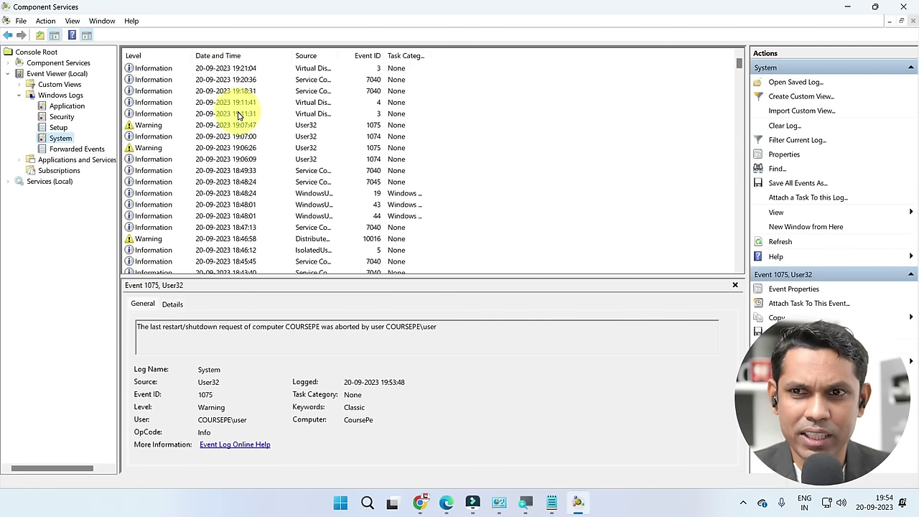
scroll(239, 124, down, 3)
scroll(240, 126, up, 13)
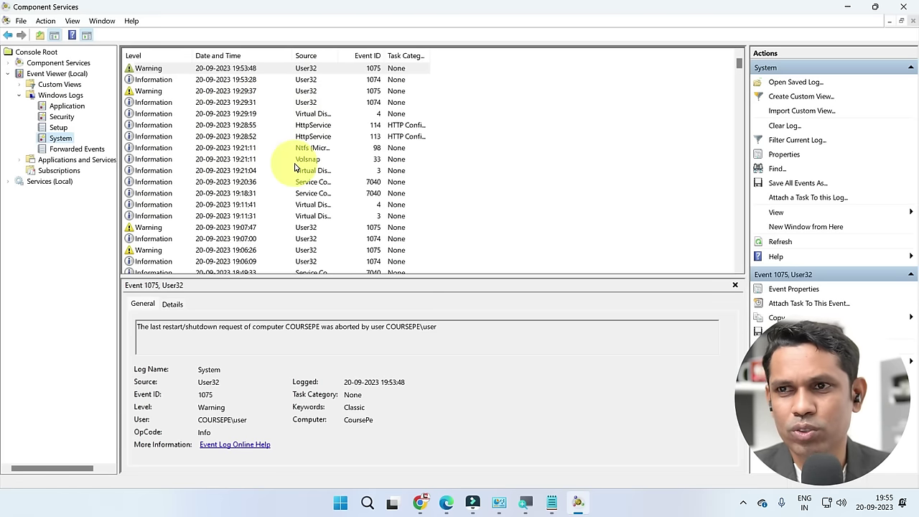
click(905, 7)
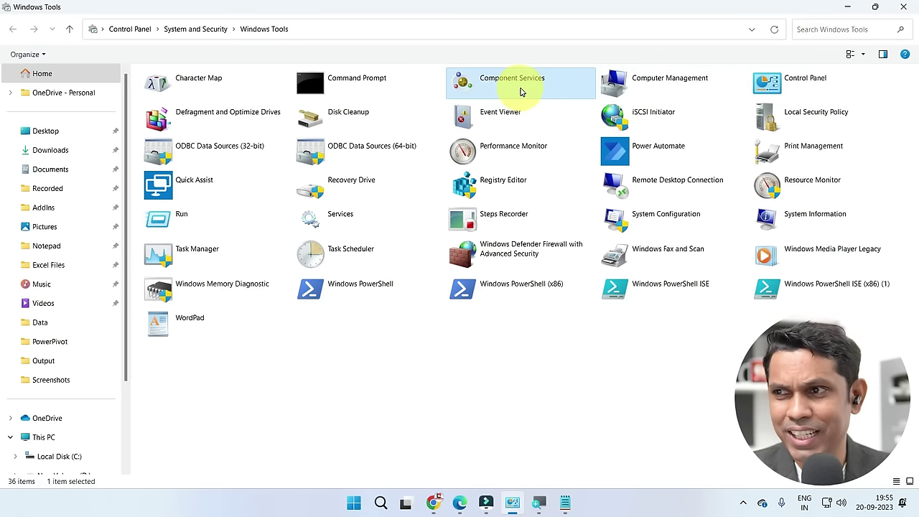
Step: Open Computer Management from Windows Tools and maximize its window
click(668, 85)
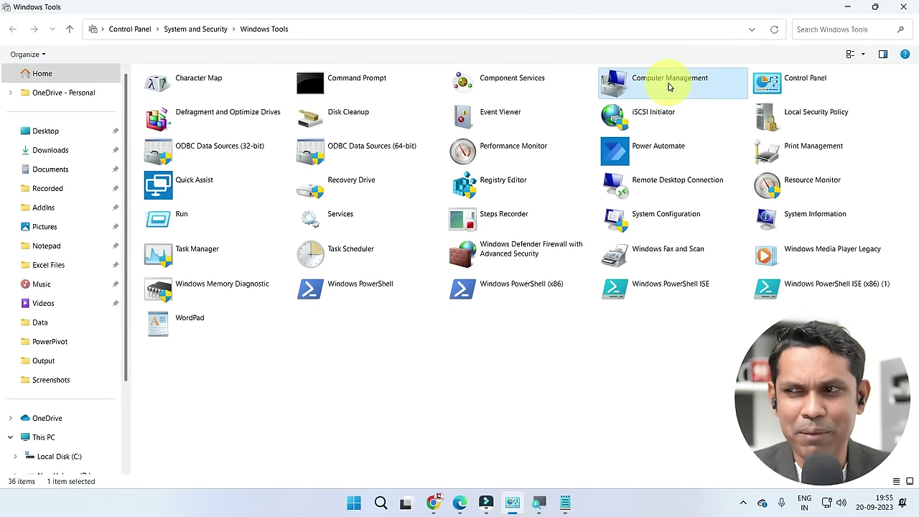
double_click(667, 85)
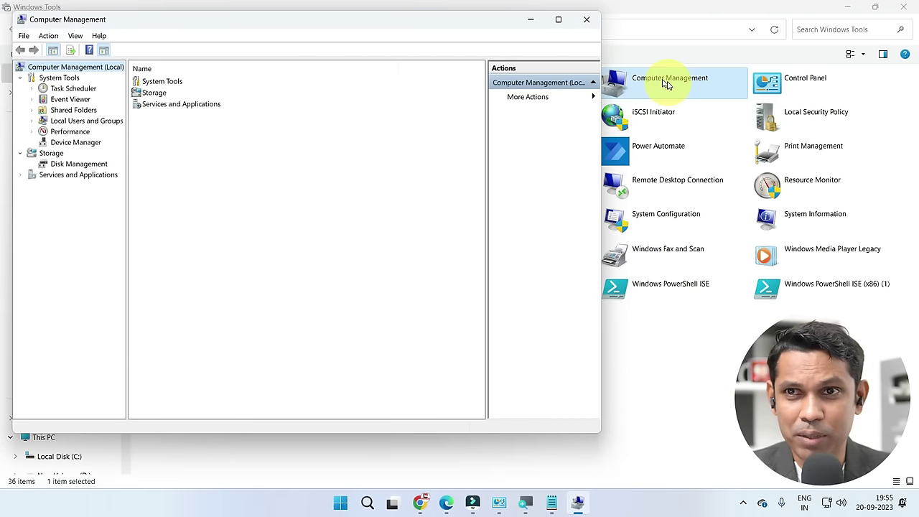
drag(289, 22, 390, 45)
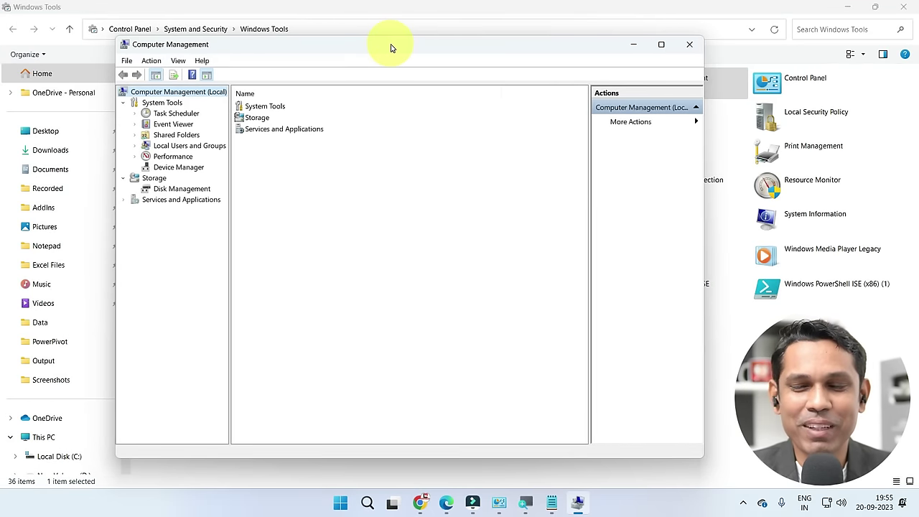
double_click(196, 48)
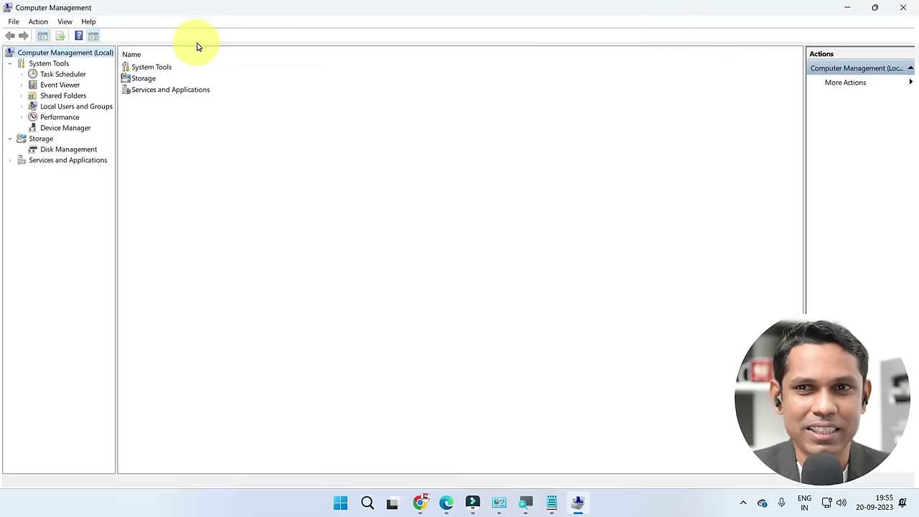
double_click(161, 17)
double_click(234, 45)
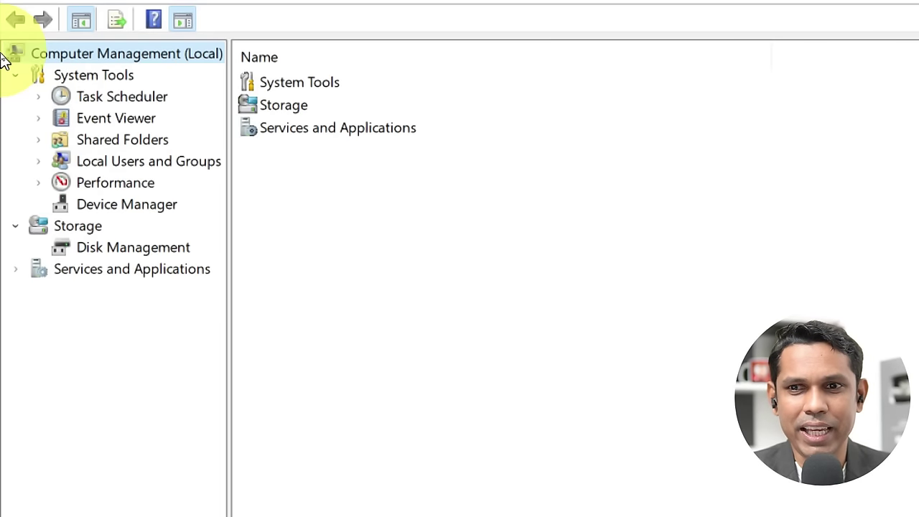
Step: Show Disk Management and examine Disk 0, its partitions, and the C: volume on Disk 1
click(103, 249)
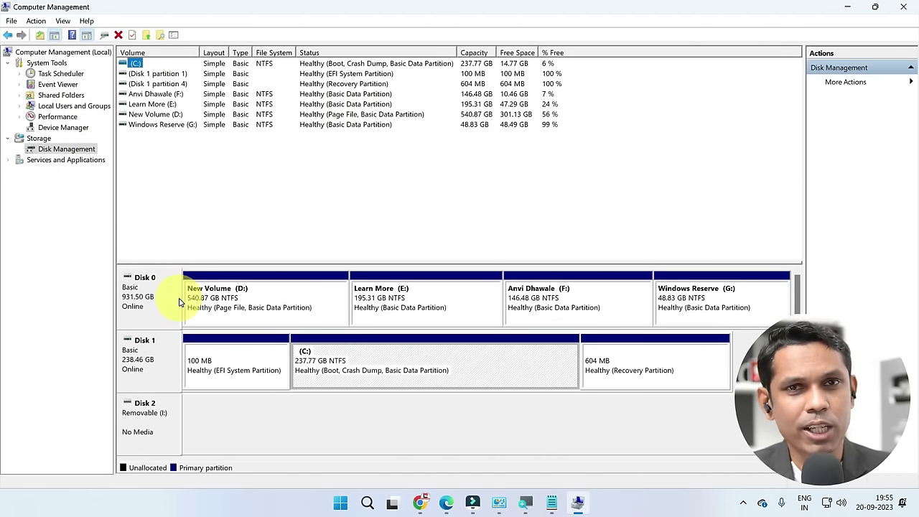
click(165, 308)
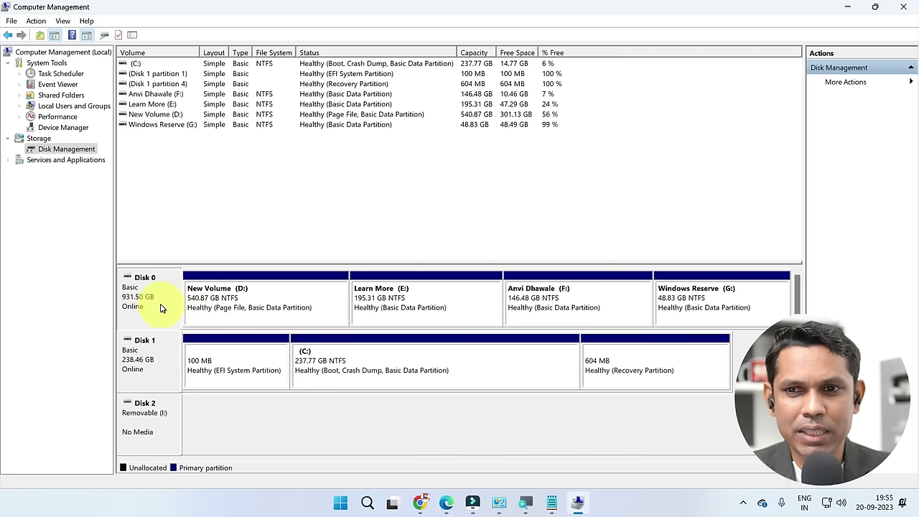
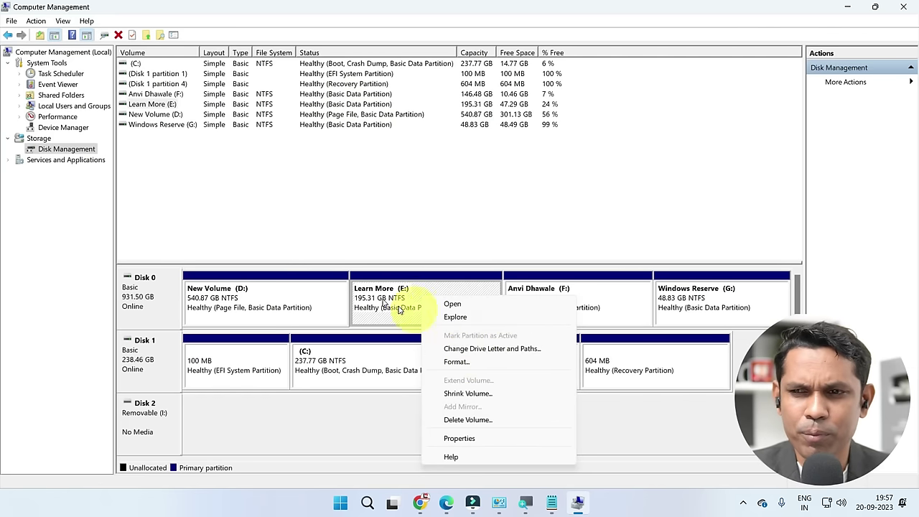
click(408, 300)
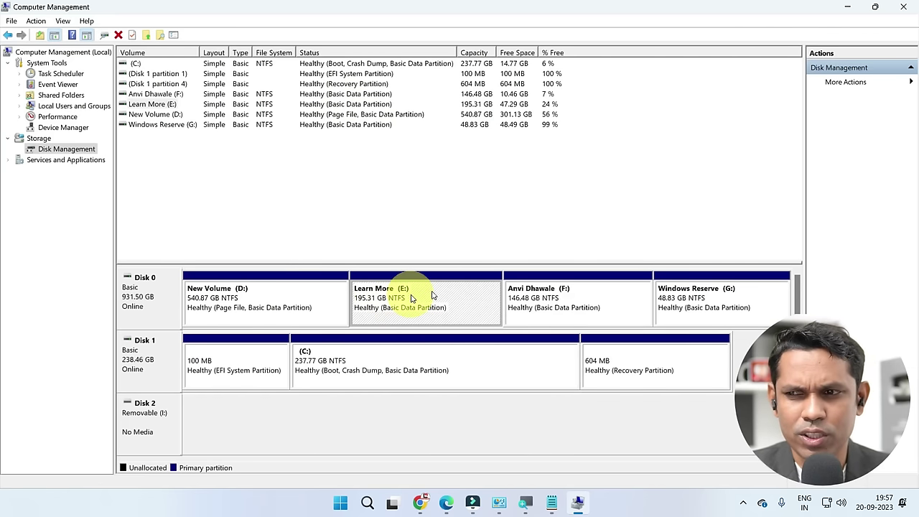
click(586, 306)
click(483, 310)
click(379, 362)
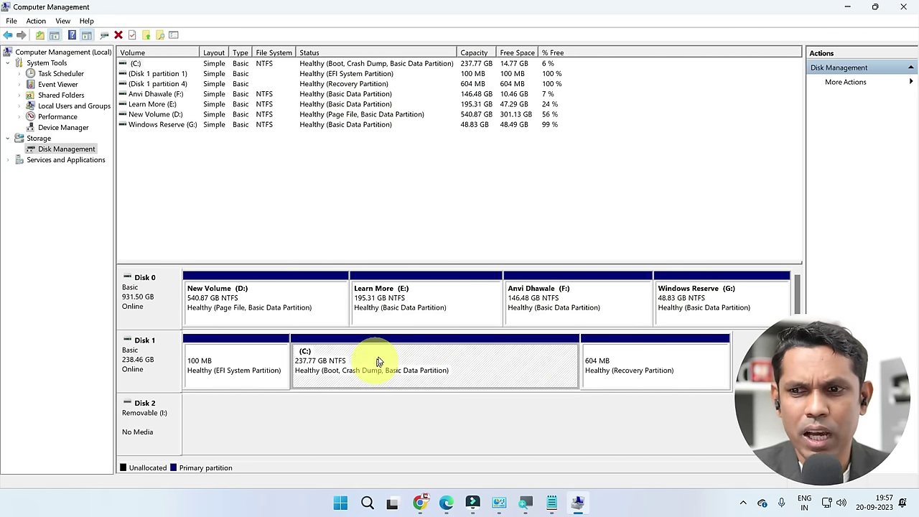
Step: View the volume actions available for the Learn More (E:) partition and dismiss them without choosing one
click(433, 307)
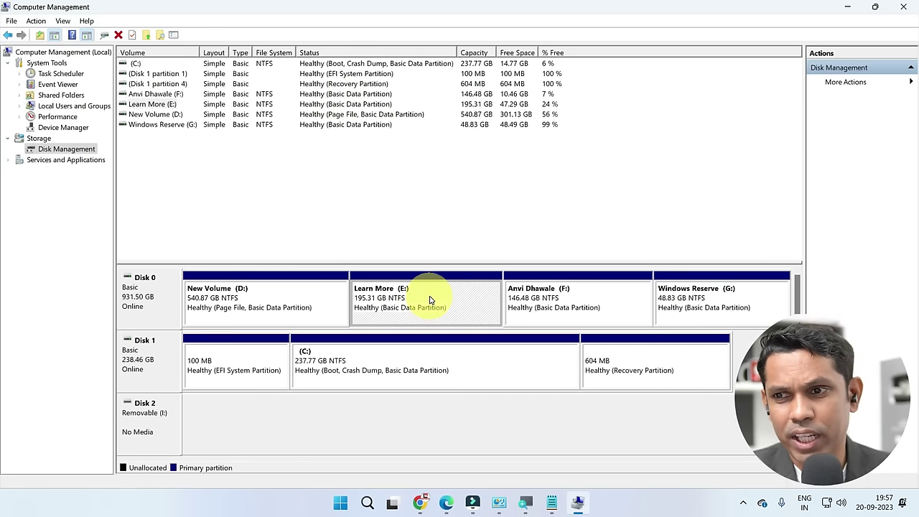
right_click(430, 300)
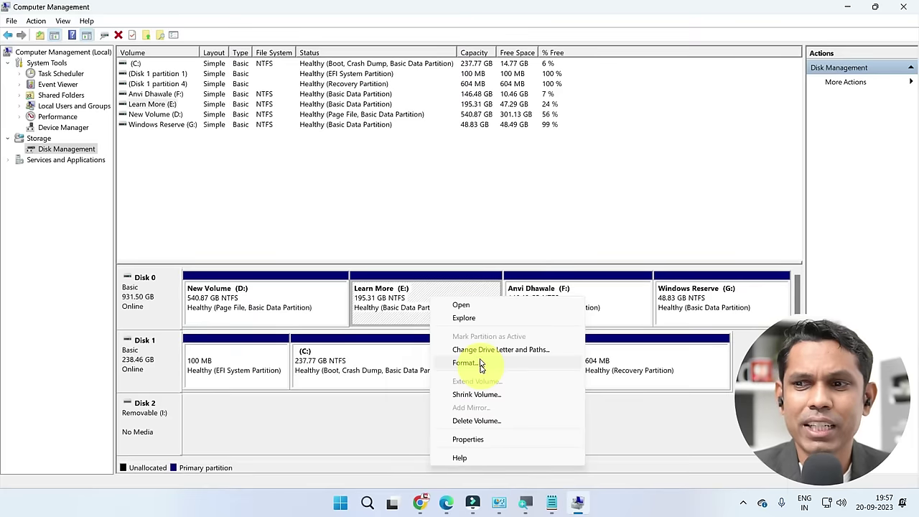
click(487, 244)
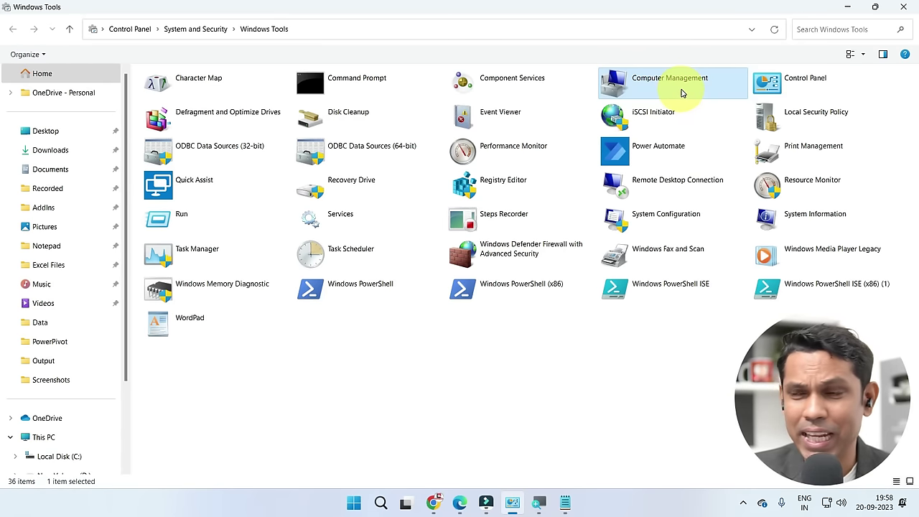
Step: Open Control Panel from Windows Tools and show the list of manageable accounts under User Accounts
double_click(788, 89)
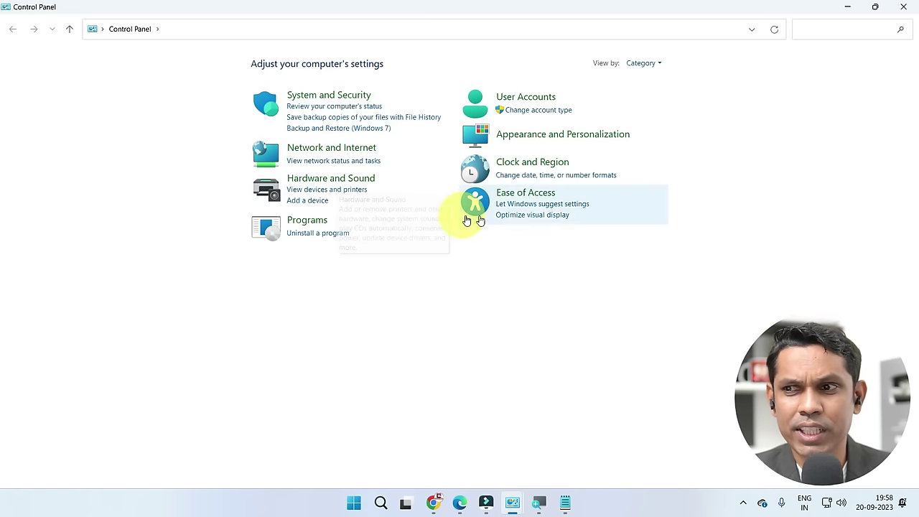
click(526, 98)
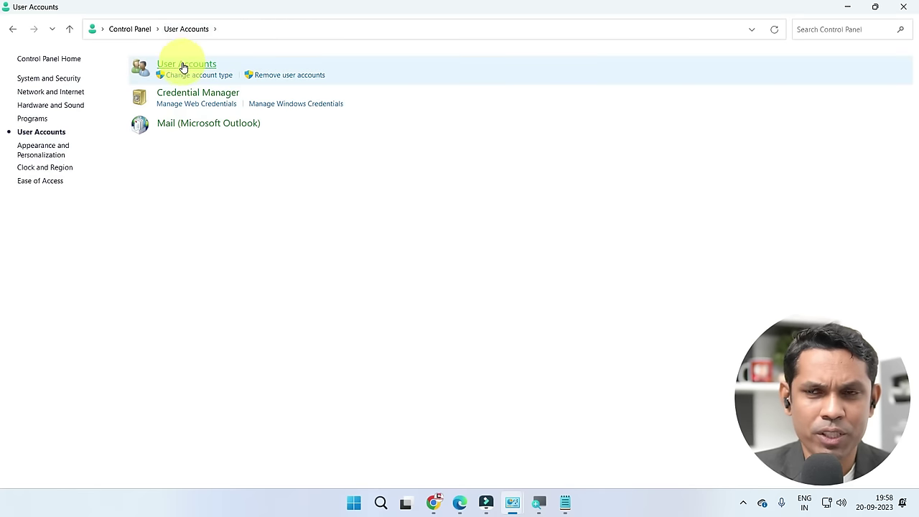
click(181, 66)
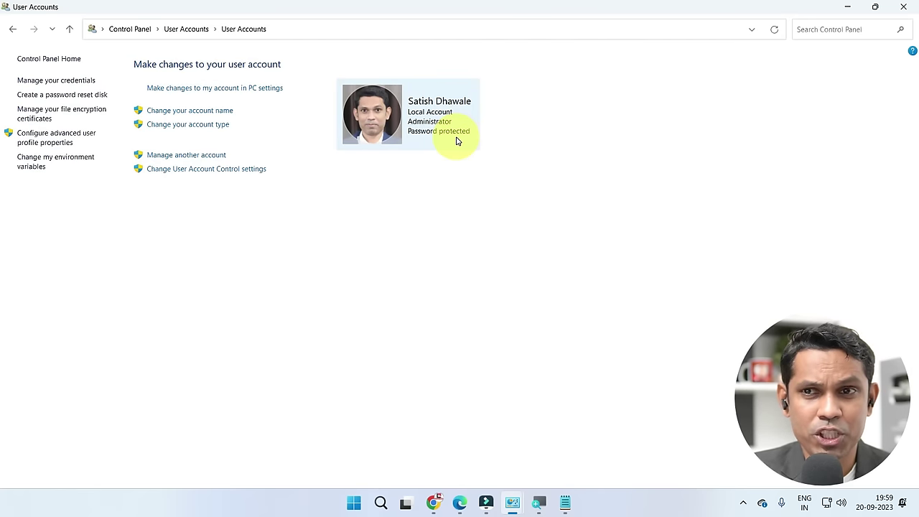
click(195, 157)
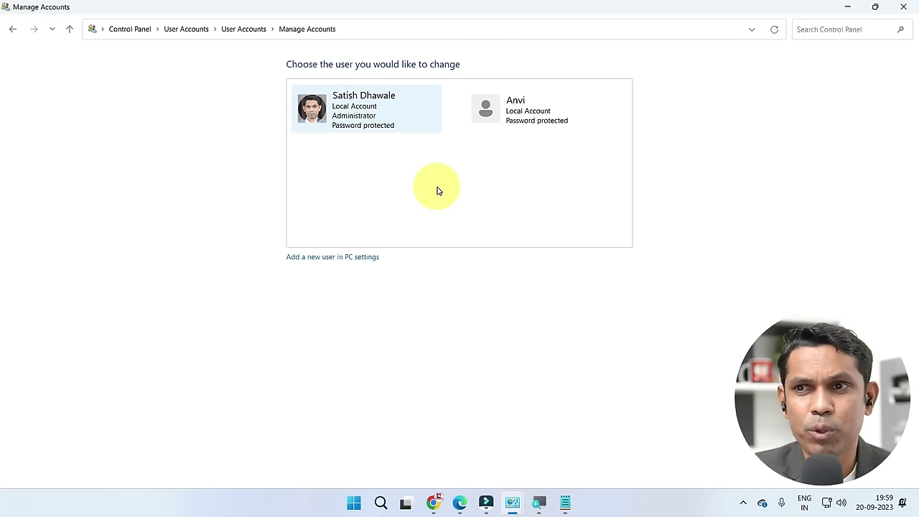
Step: Return from Manage Accounts to the Control Panel home page
click(249, 29)
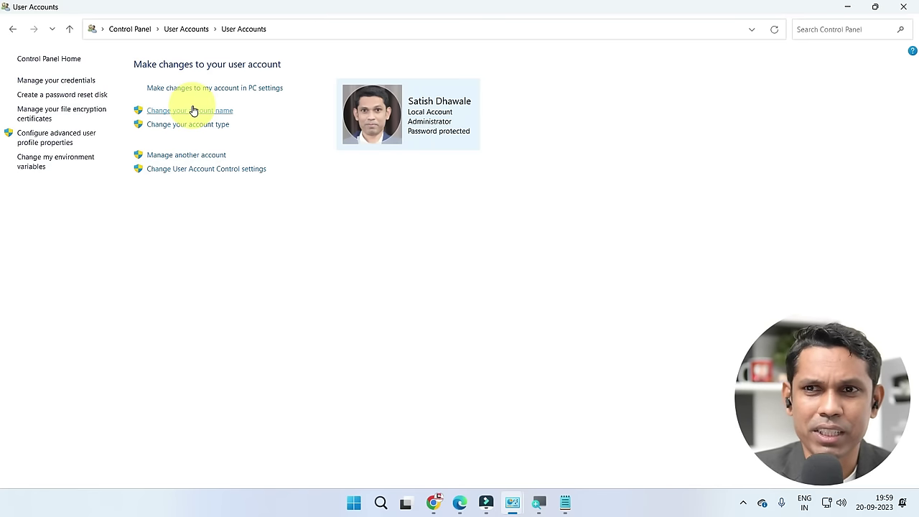
click(190, 30)
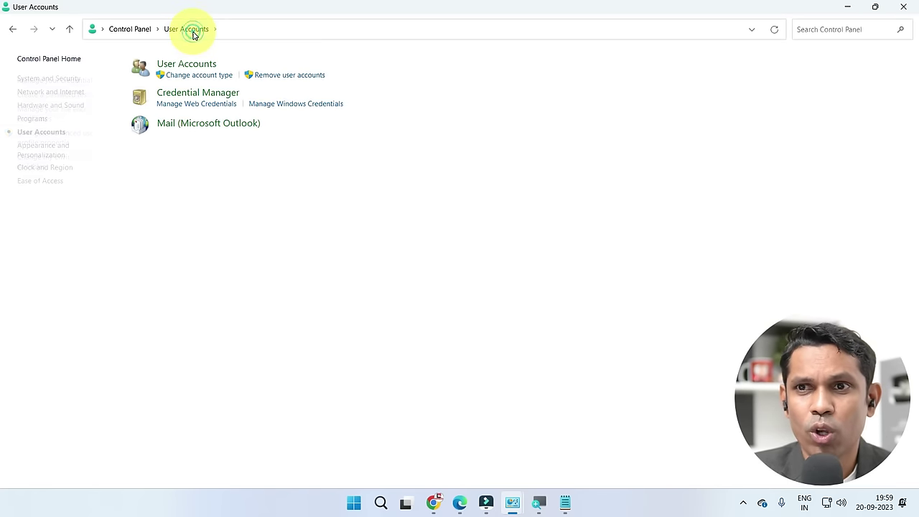
click(138, 29)
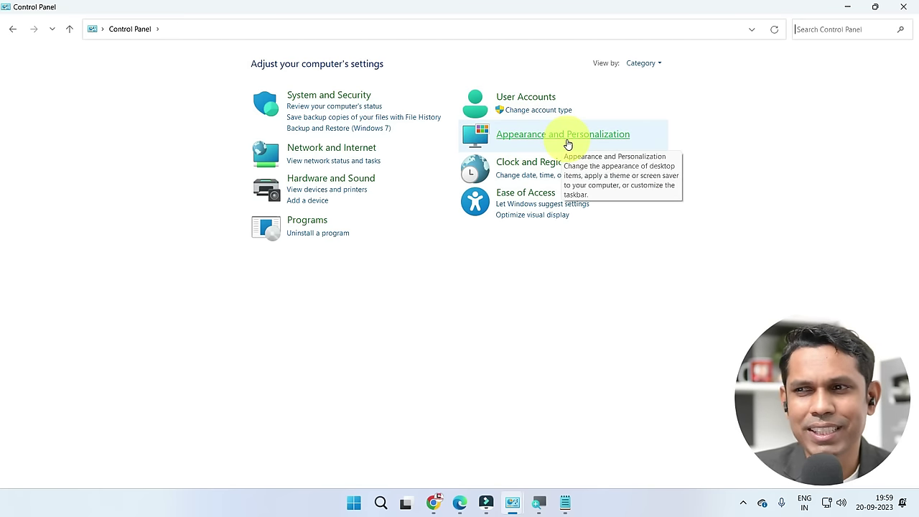
Step: Open the Region settings under Clock and Region and display the additional number format settings
click(536, 166)
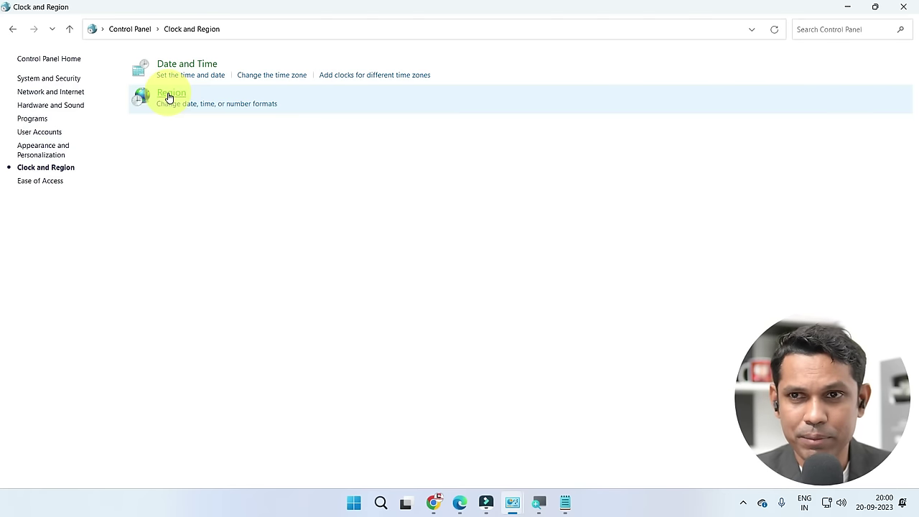
click(169, 97)
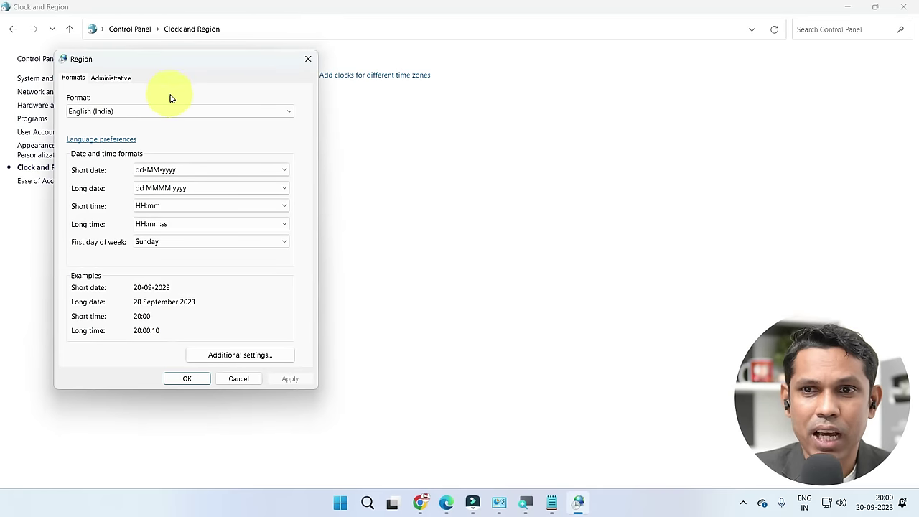
click(223, 355)
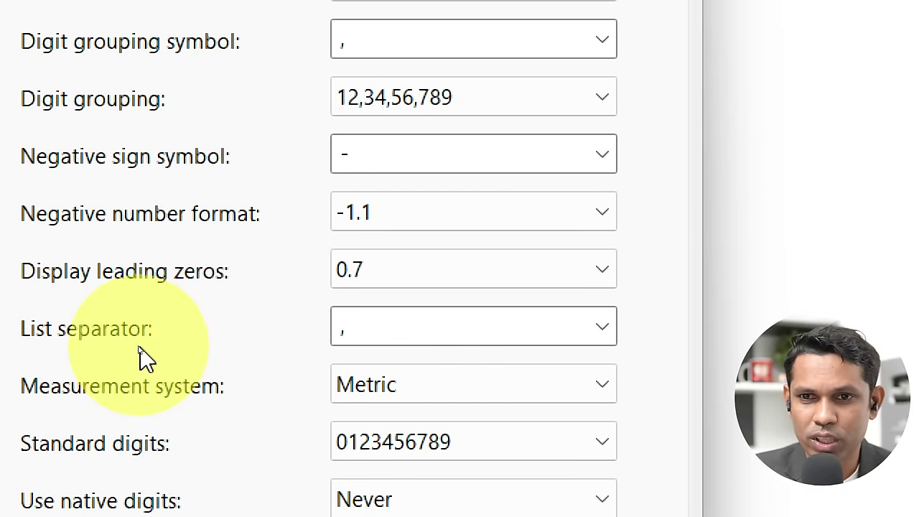
Step: Set the list separator to a period in the Region number format and apply the change
click(369, 331)
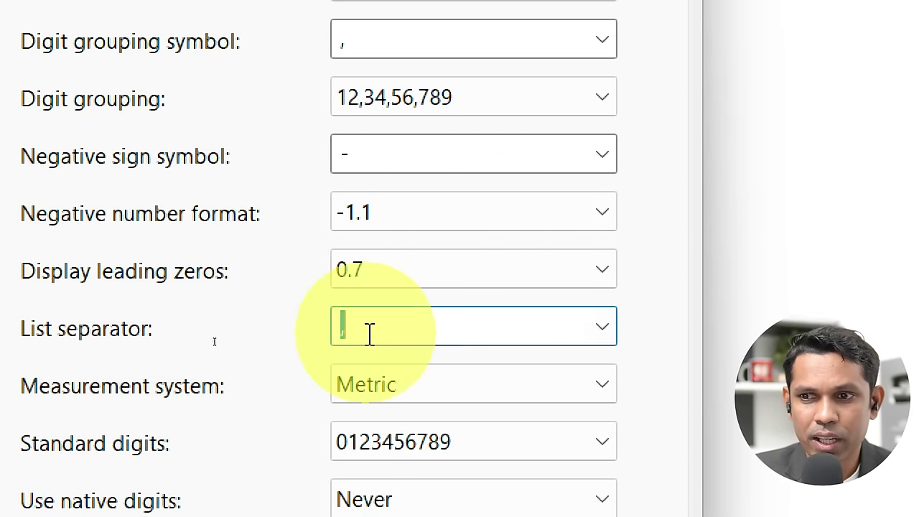
click(615, 332)
key(BackSpace)
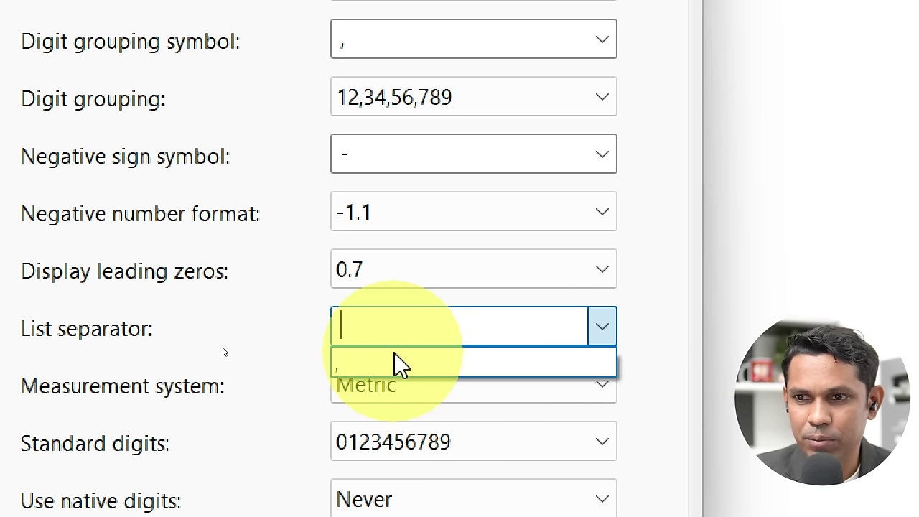
text(.)
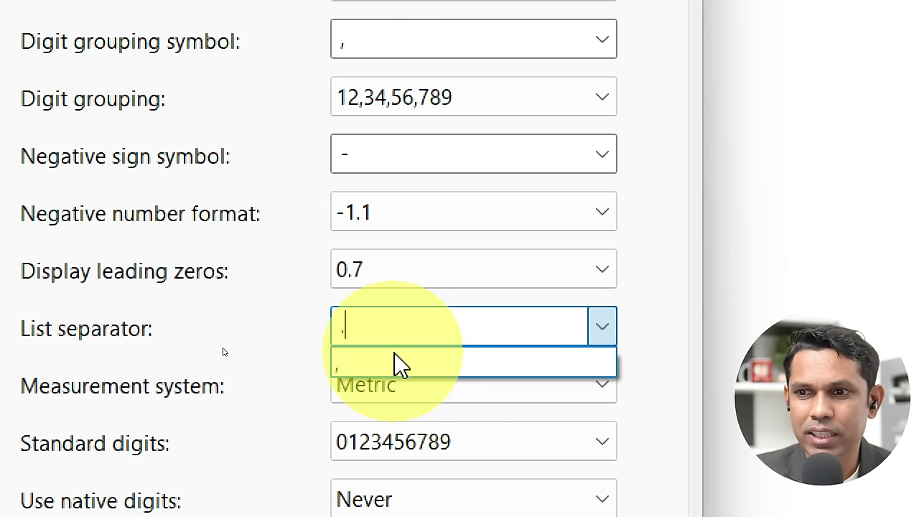
click(291, 343)
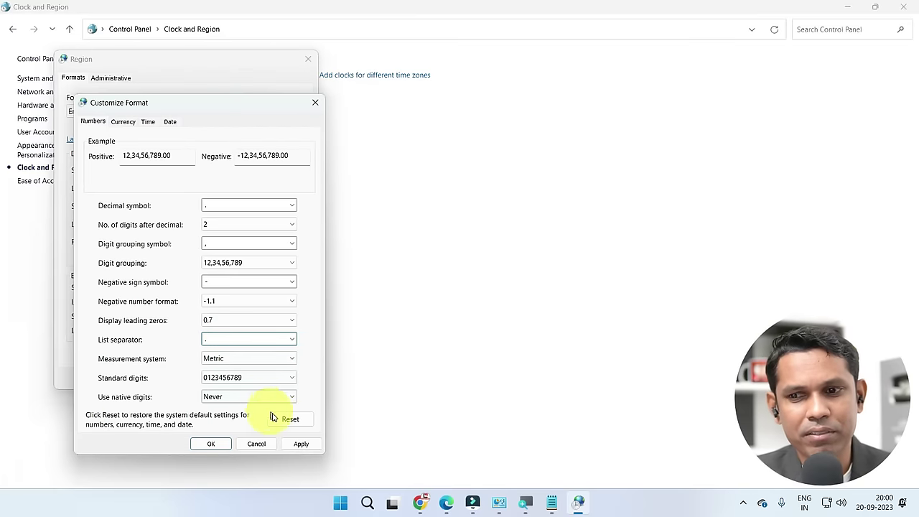
click(301, 443)
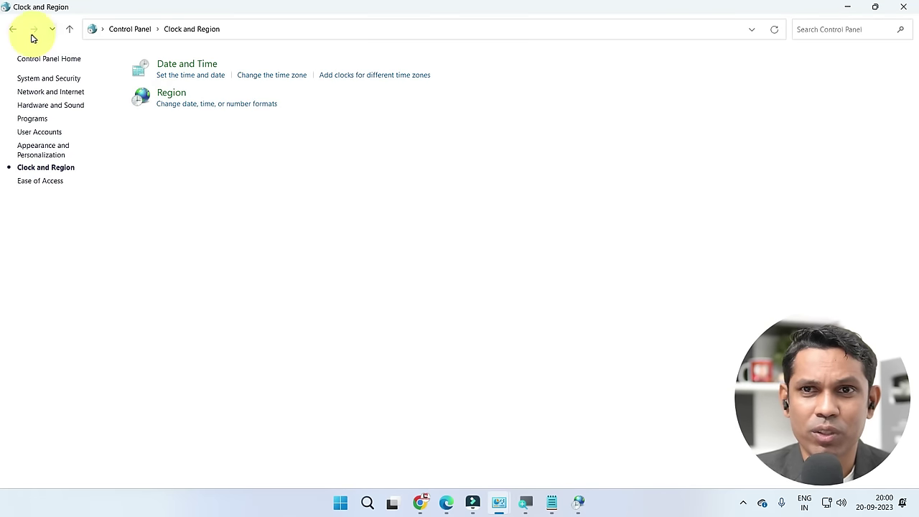
Step: View the system date and time settings, dismiss them without changes, and return to the Control Panel home page
click(194, 64)
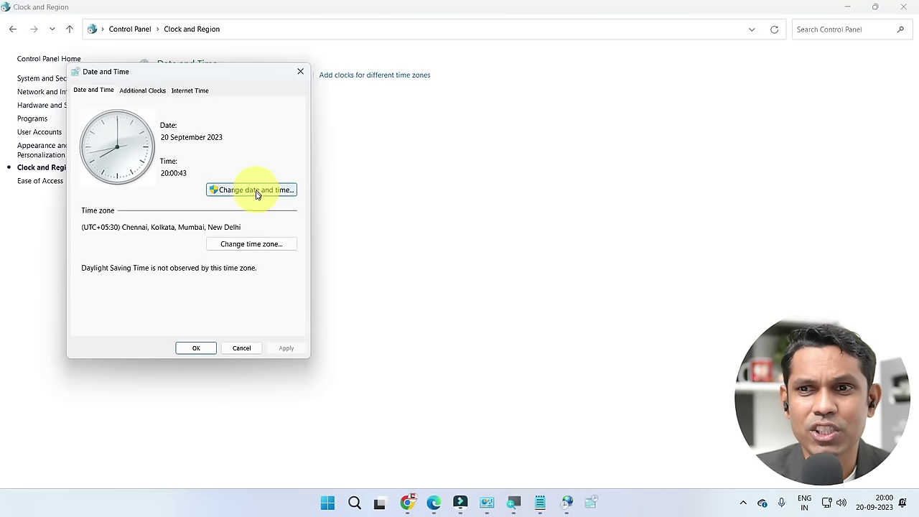
click(256, 193)
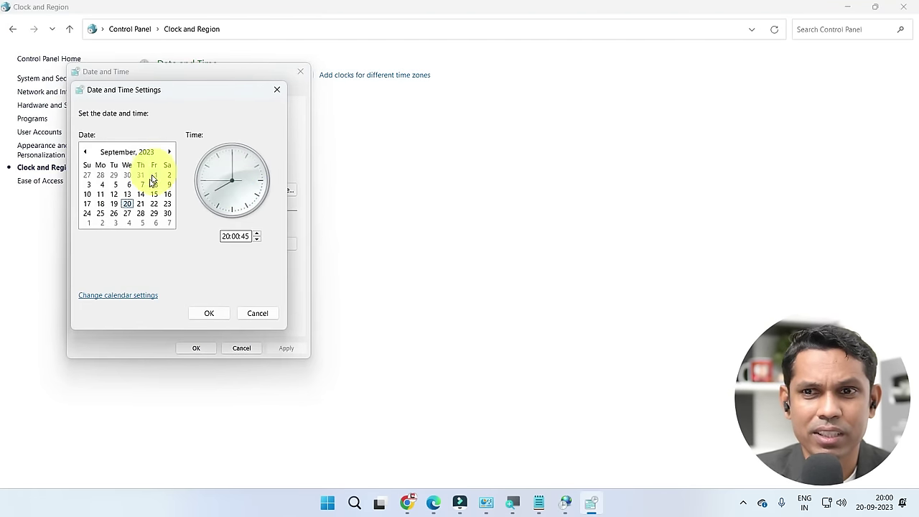
key(Escape)
key(Escape)
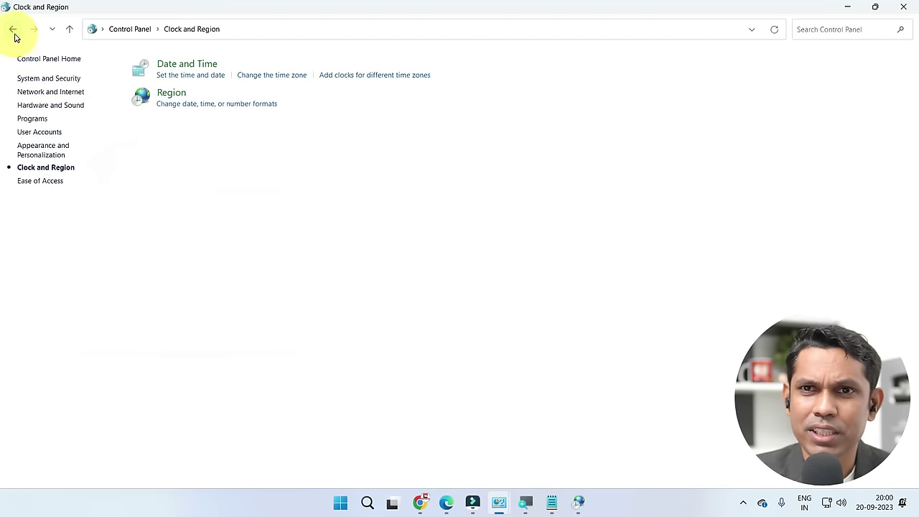
click(14, 30)
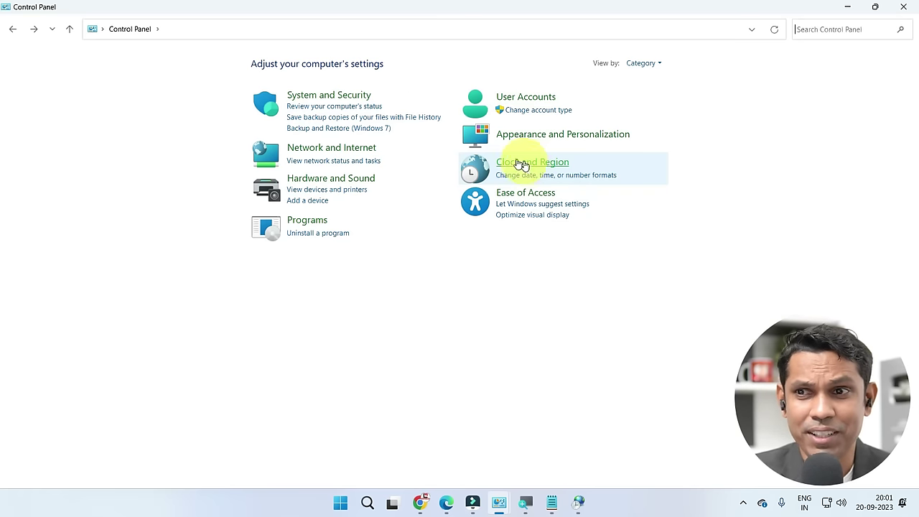
Step: Open the Sound settings under Hardware and Sound and look through the list of playback devices
click(324, 179)
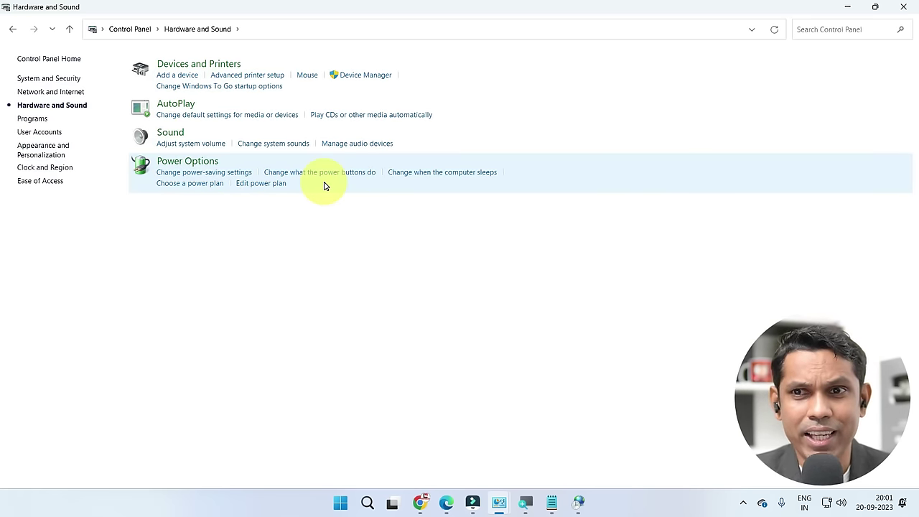
click(166, 136)
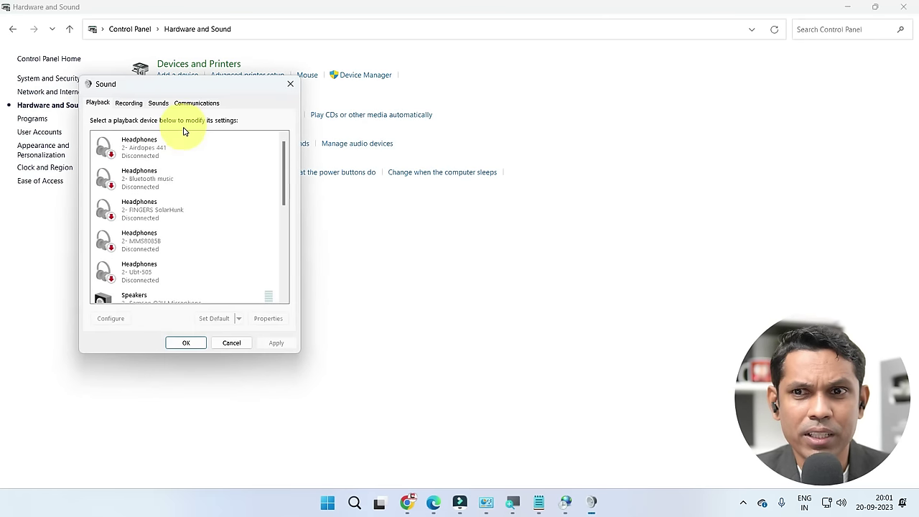
scroll(180, 273, down, 2)
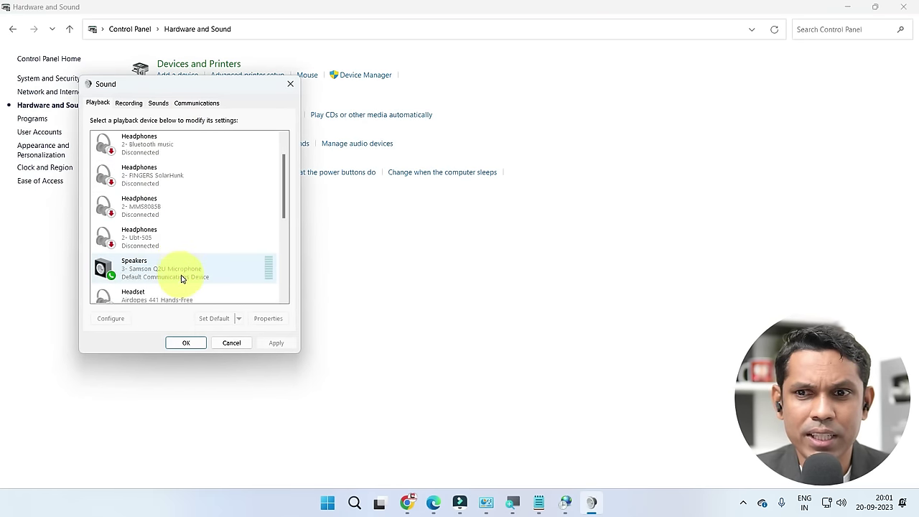
scroll(188, 284, down, 4)
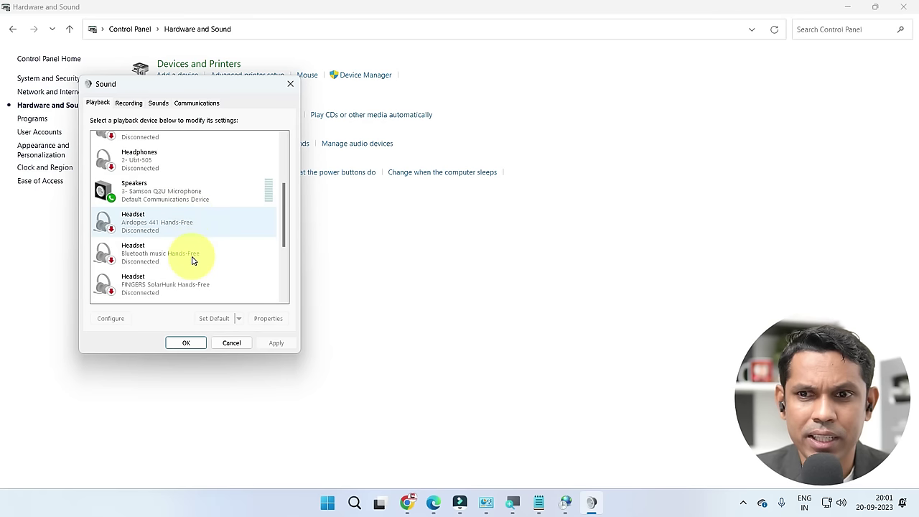
Step: View the volume levels of the Samson Q2U Microphone speakers, then close their properties and the Sound settings
click(186, 183)
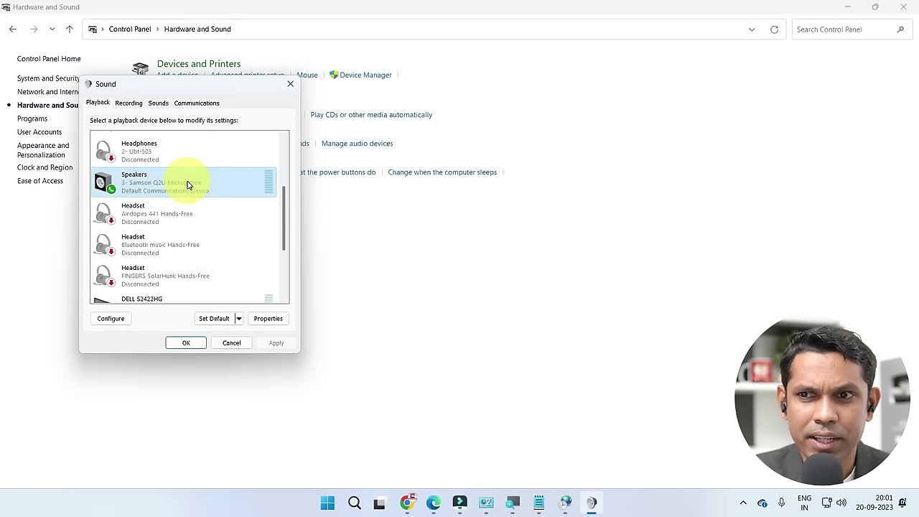
double_click(187, 185)
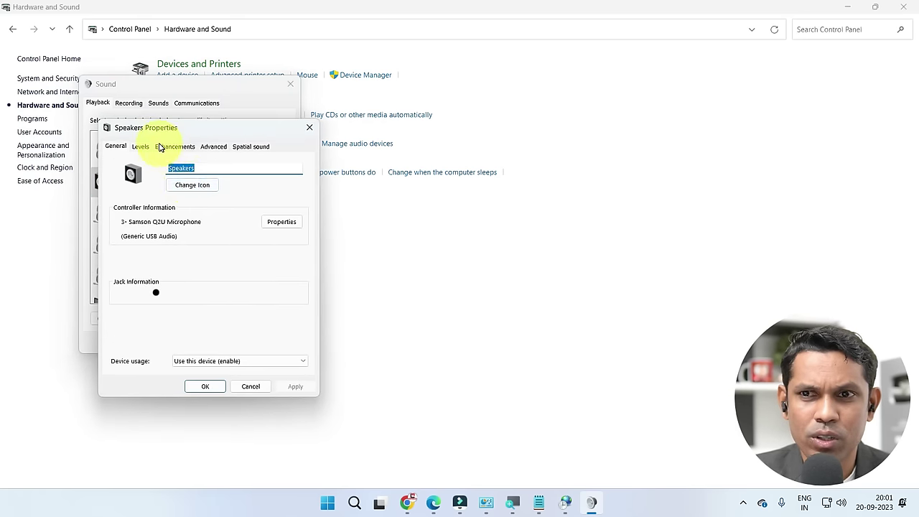
click(141, 147)
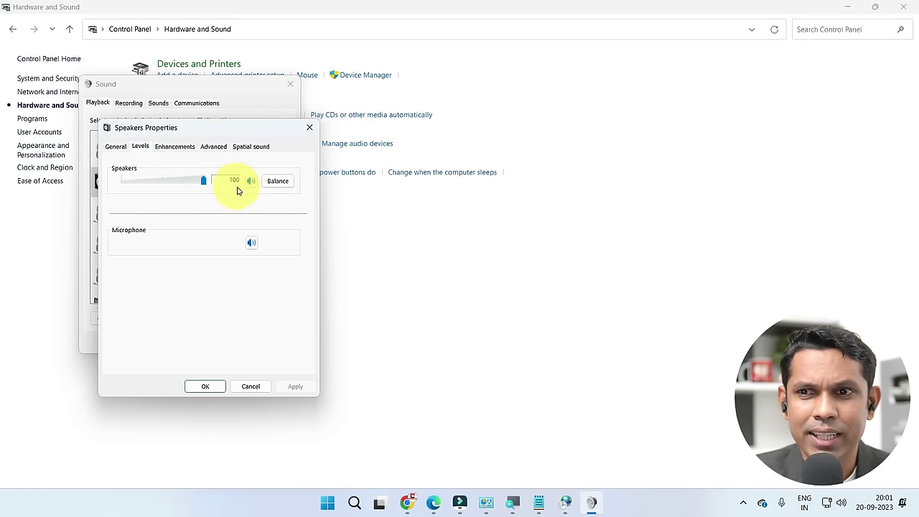
click(213, 385)
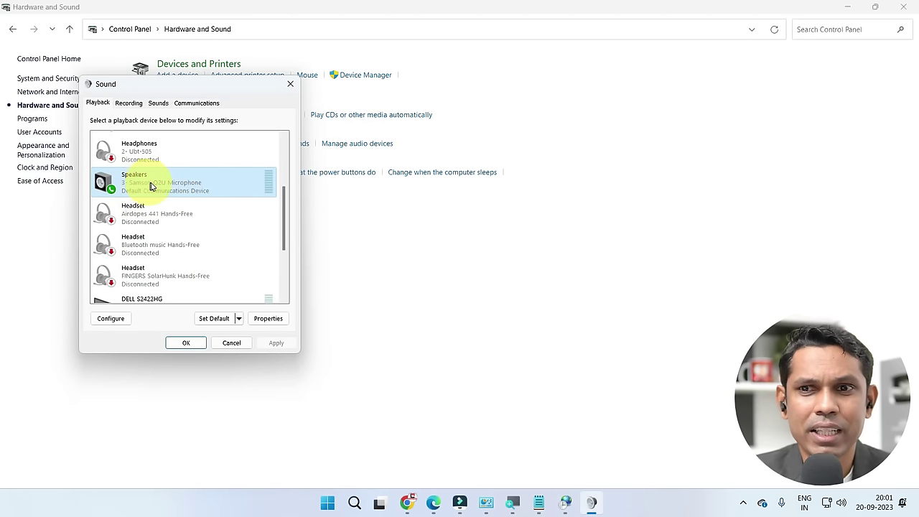
click(232, 345)
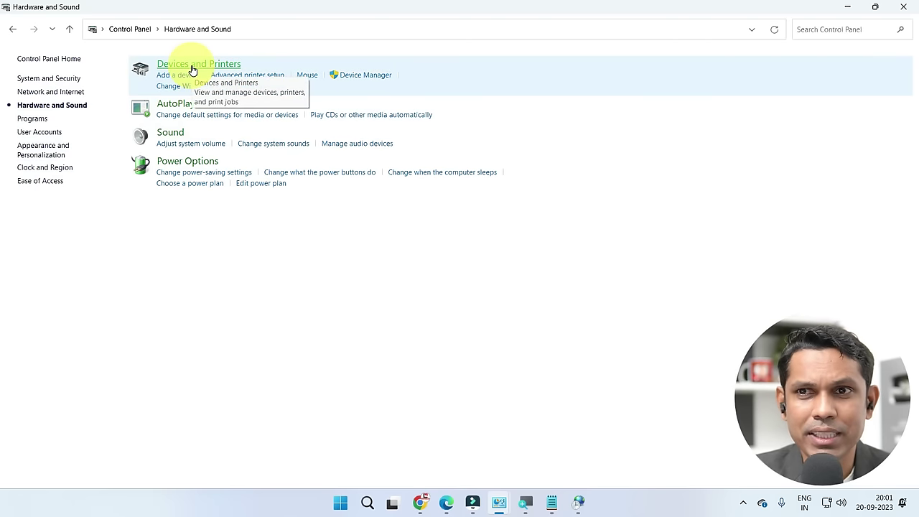
Step: View Devices and Printers, close the Settings window, and return to the Control Panel home page
click(192, 66)
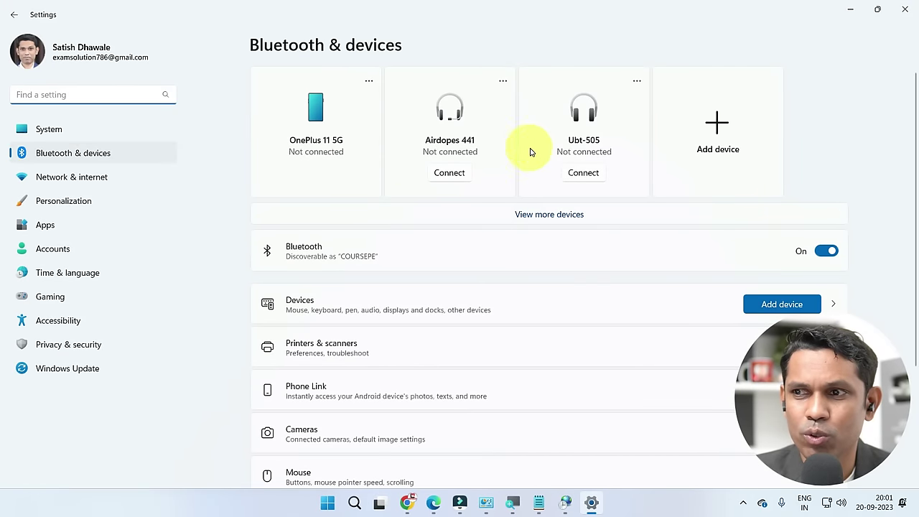
click(905, 9)
click(76, 60)
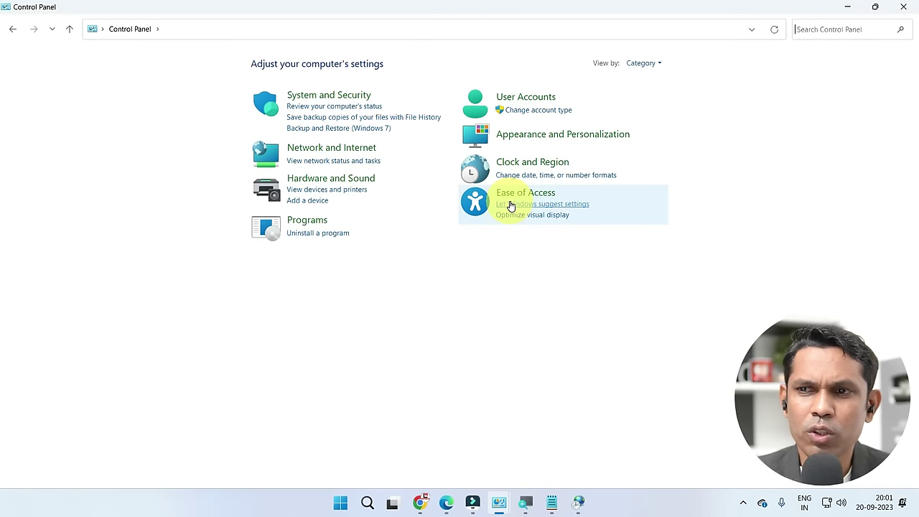
Step: Open Programs and Features, select CoursePe Ready version 1.1 to show its uninstall option, and close Control Panel
click(303, 224)
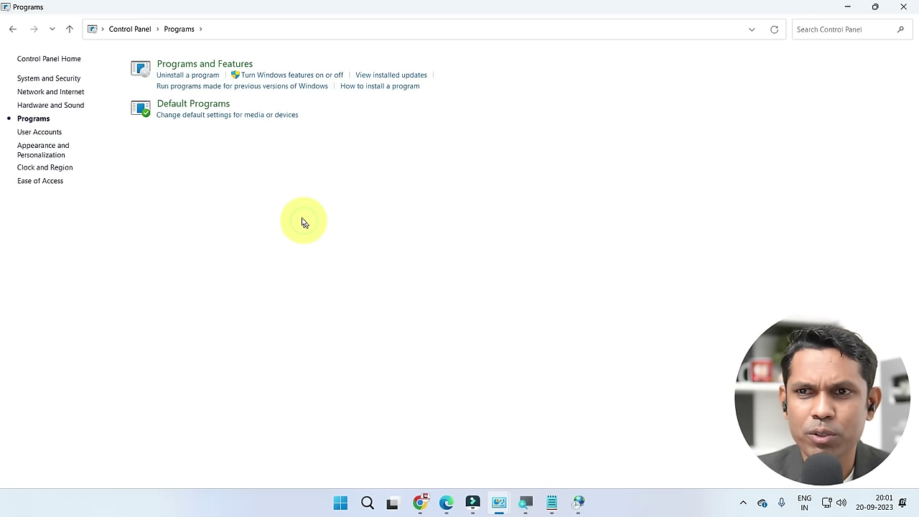
click(190, 65)
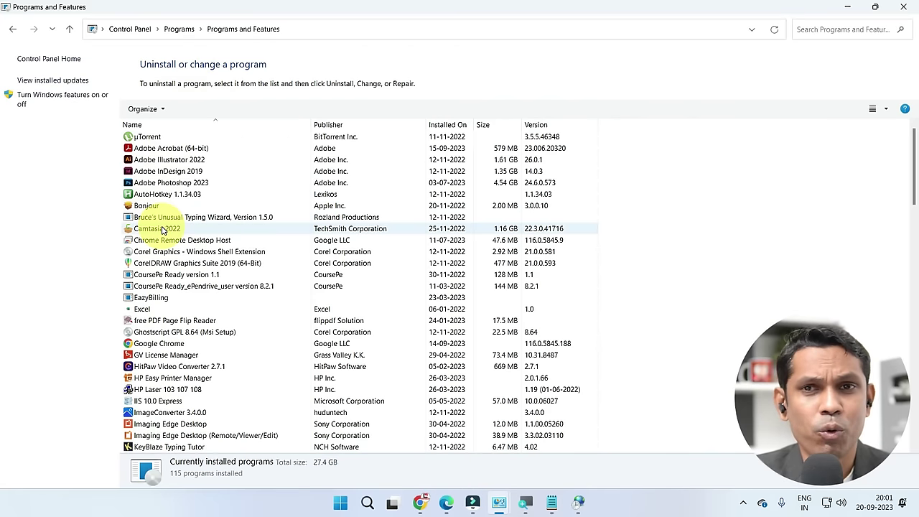
click(160, 274)
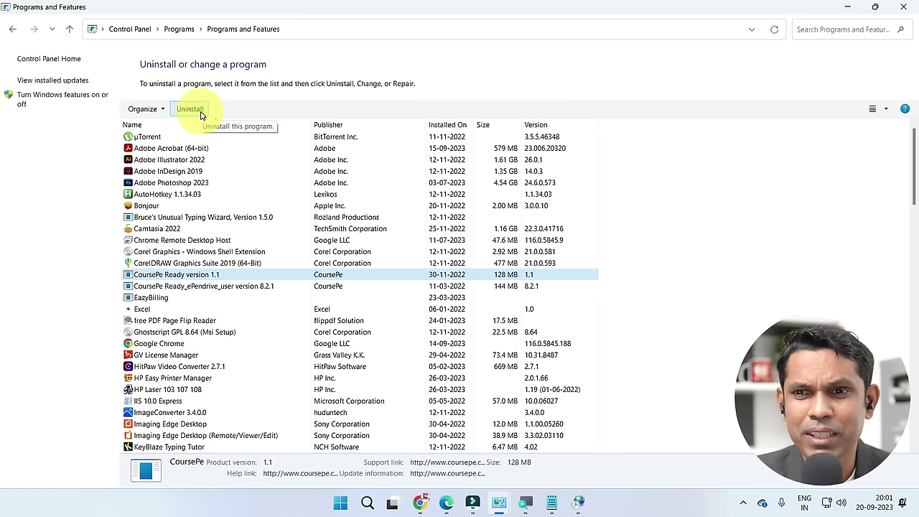
click(904, 7)
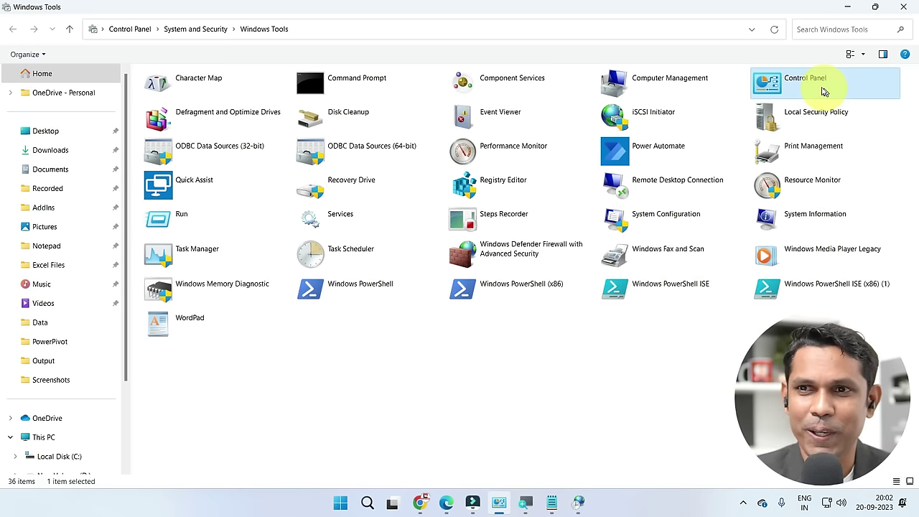
Step: Open Defragment and Optimize Drives and examine the status of the D:, E:, F: and Windows Reserve drives
click(218, 117)
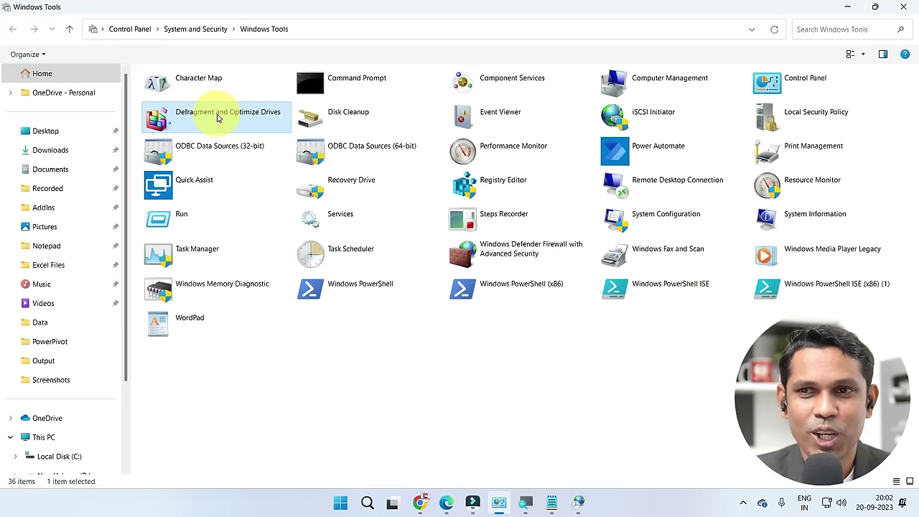
double_click(218, 117)
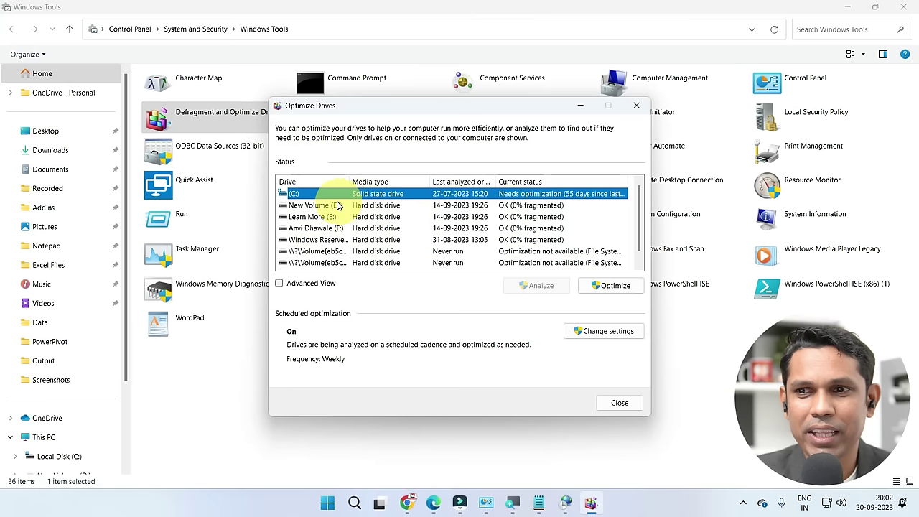
click(521, 207)
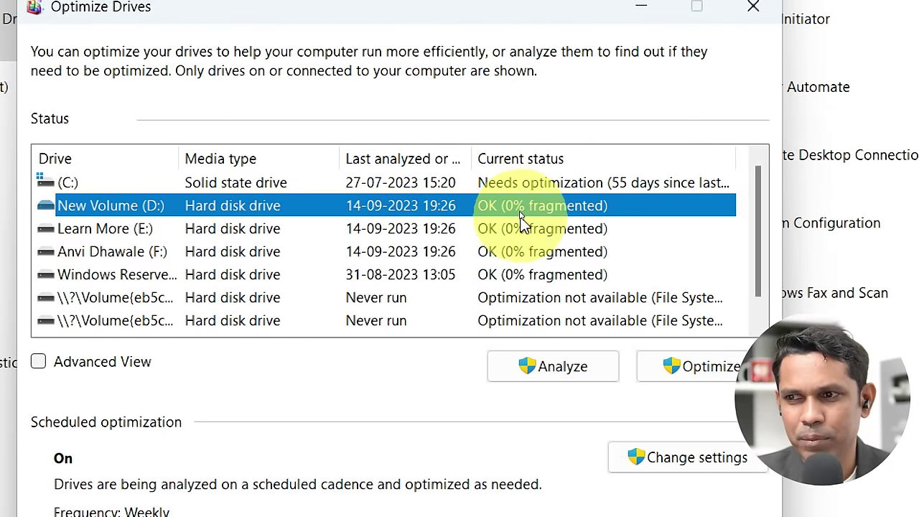
click(519, 228)
click(523, 252)
click(522, 274)
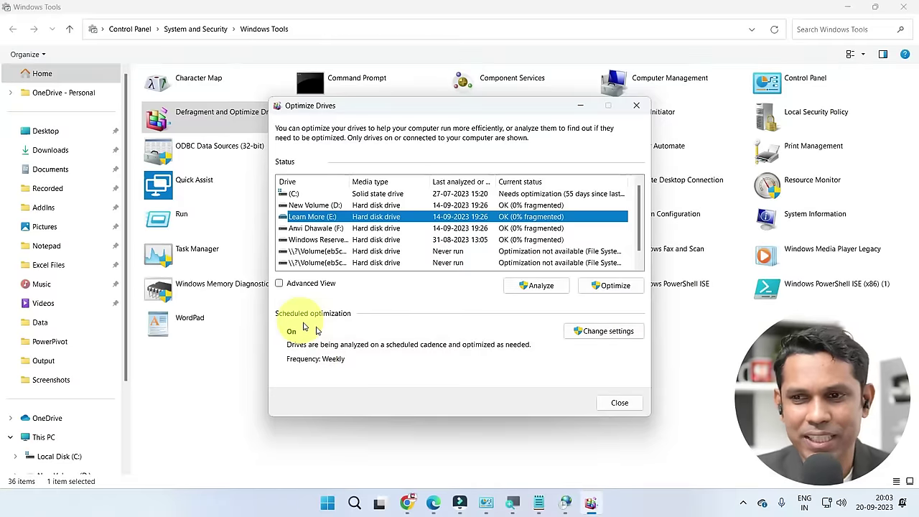
Step: View the frequency choices in the optimization schedule, keep Weekly, and cancel the schedule settings
click(607, 332)
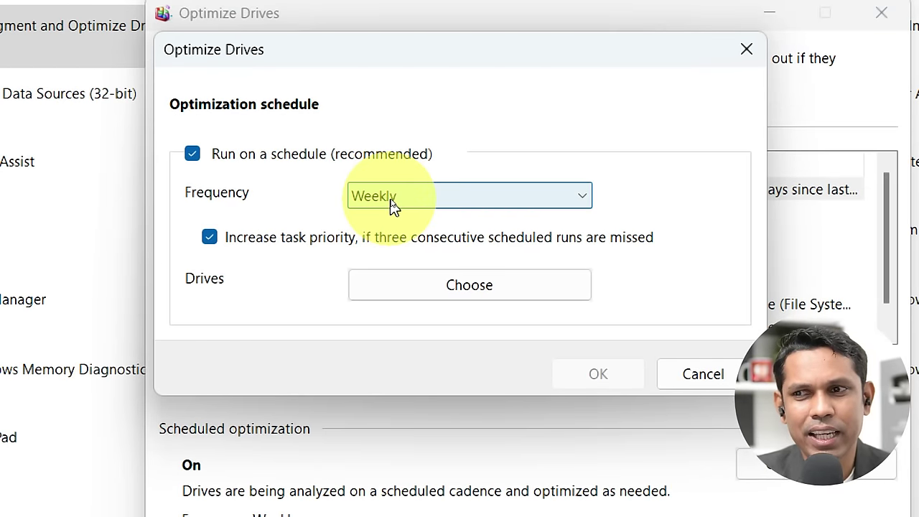
click(394, 207)
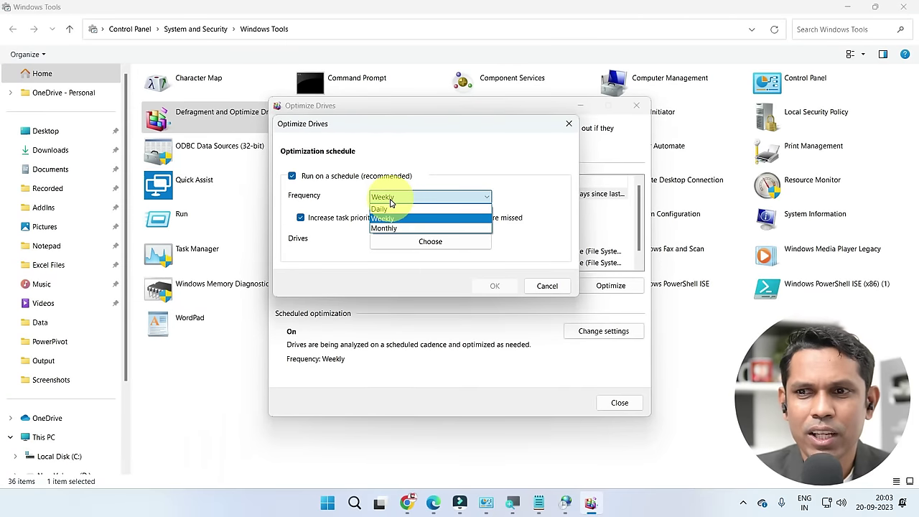
click(384, 218)
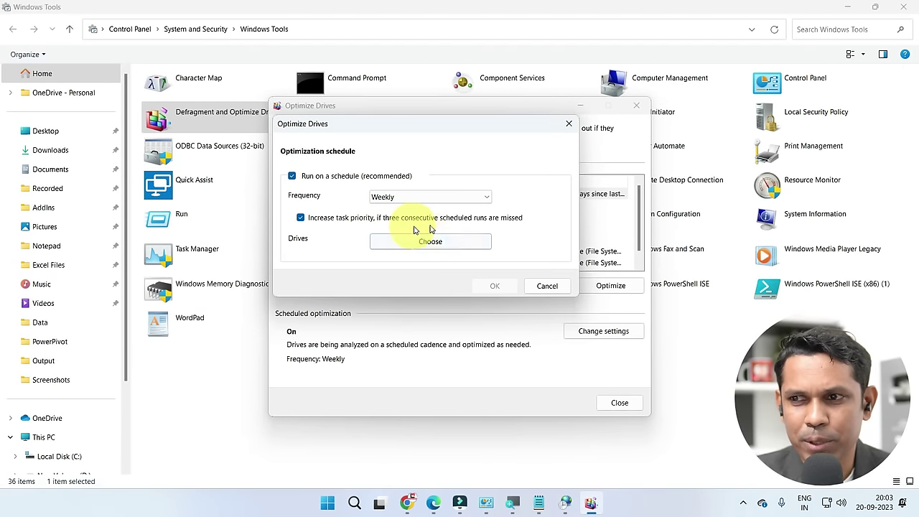
click(548, 287)
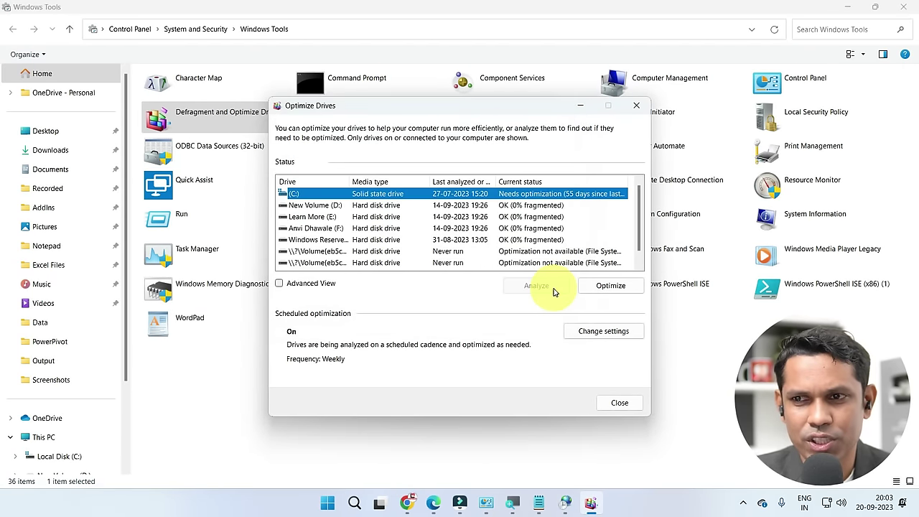
Step: Select the D:, E:, F: and Windows Reserve drives in turn to show their analysis options, and close Optimize Drives
click(380, 206)
click(387, 218)
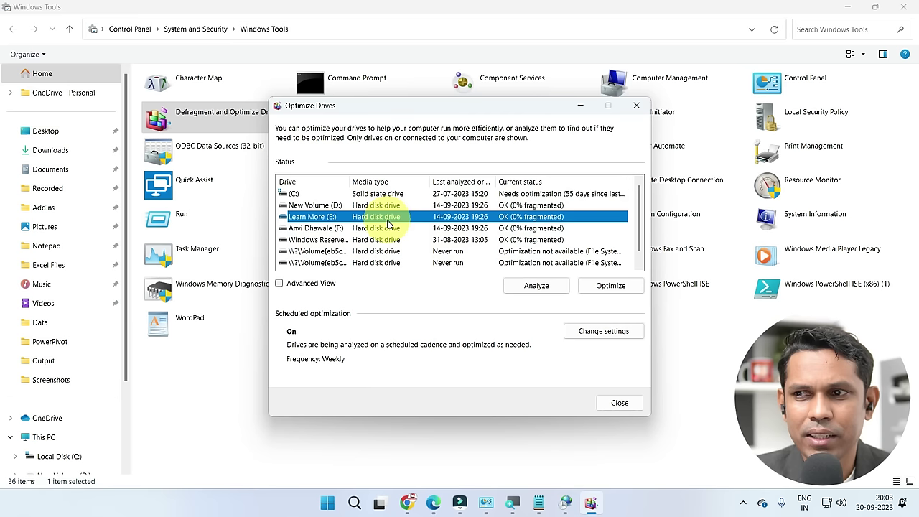
click(390, 228)
click(392, 240)
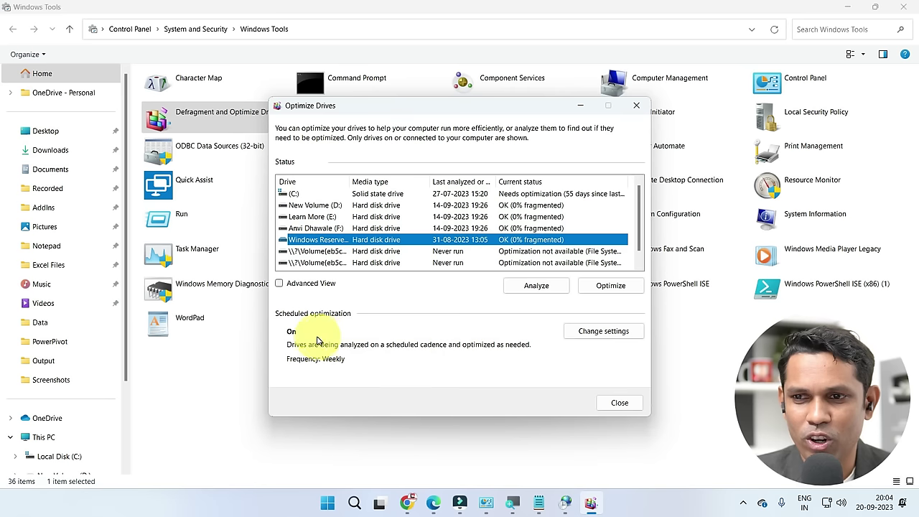
click(625, 406)
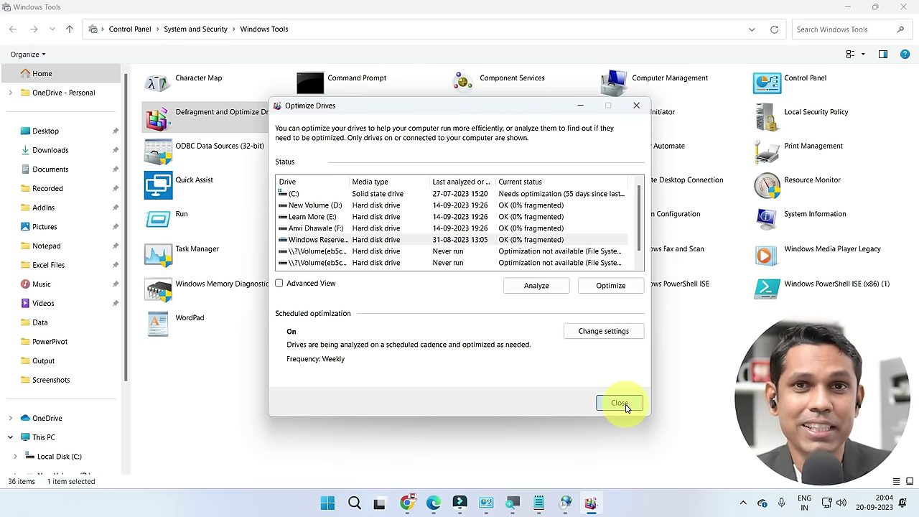
Step: Close Optimize Drives and open Disk Cleanup for the C: drive
click(625, 406)
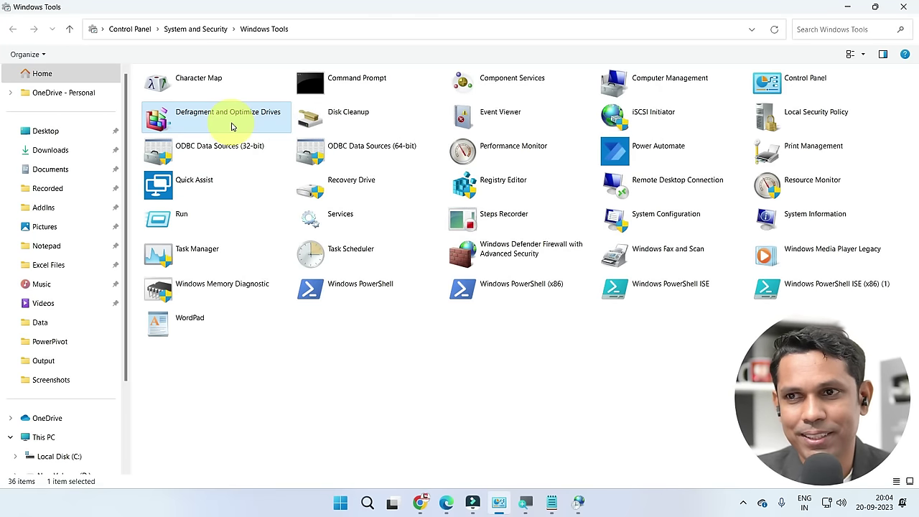
click(359, 126)
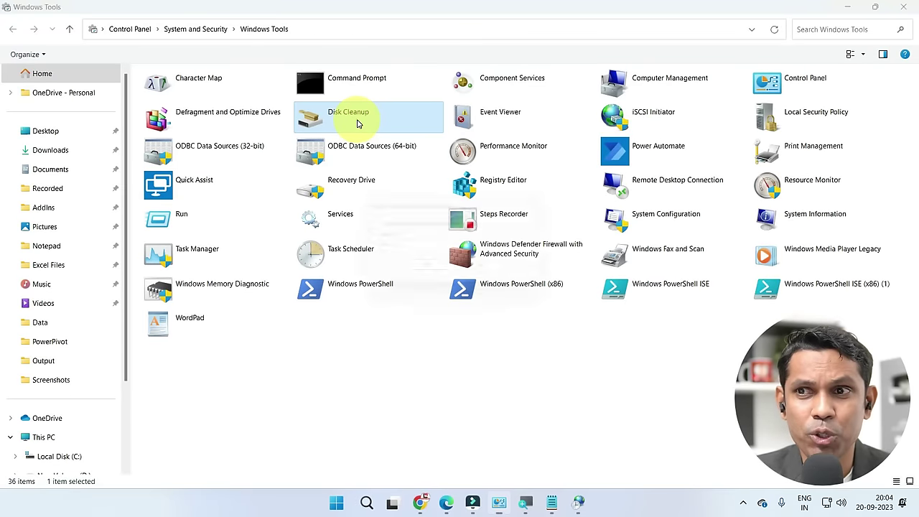
double_click(358, 124)
click(433, 253)
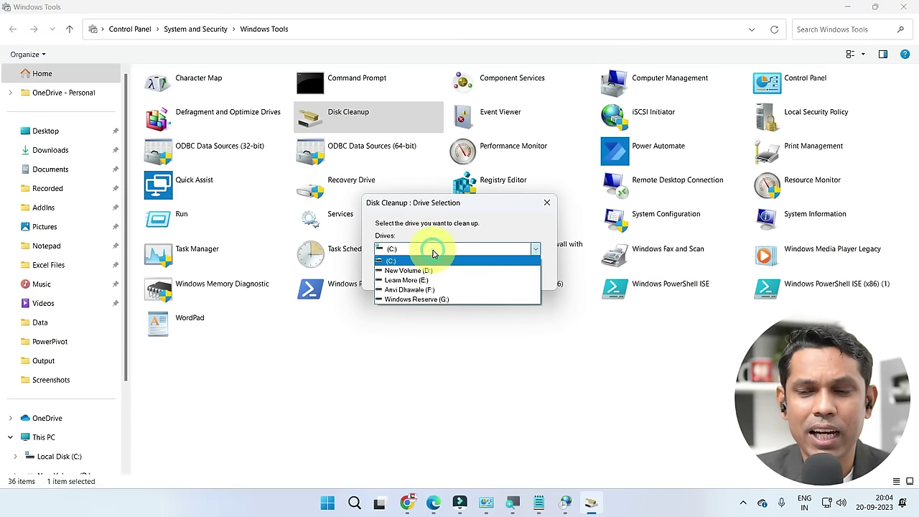
click(421, 260)
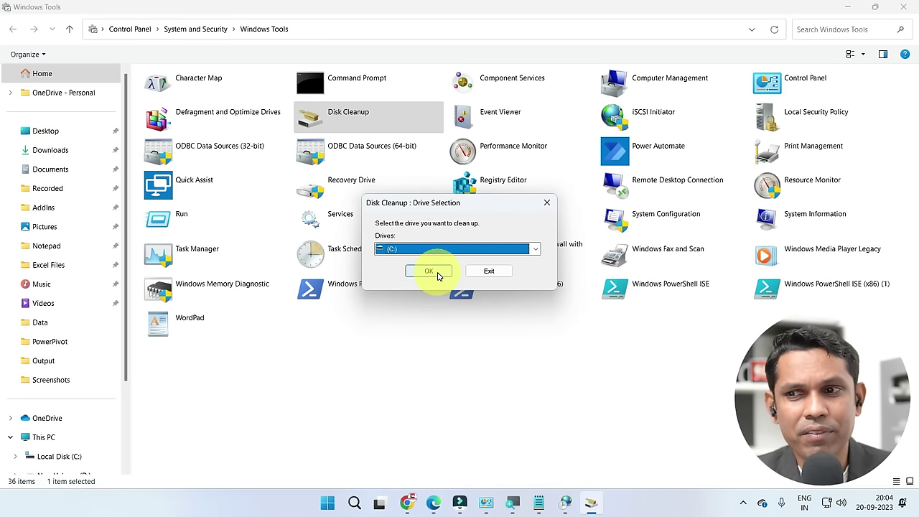
click(437, 273)
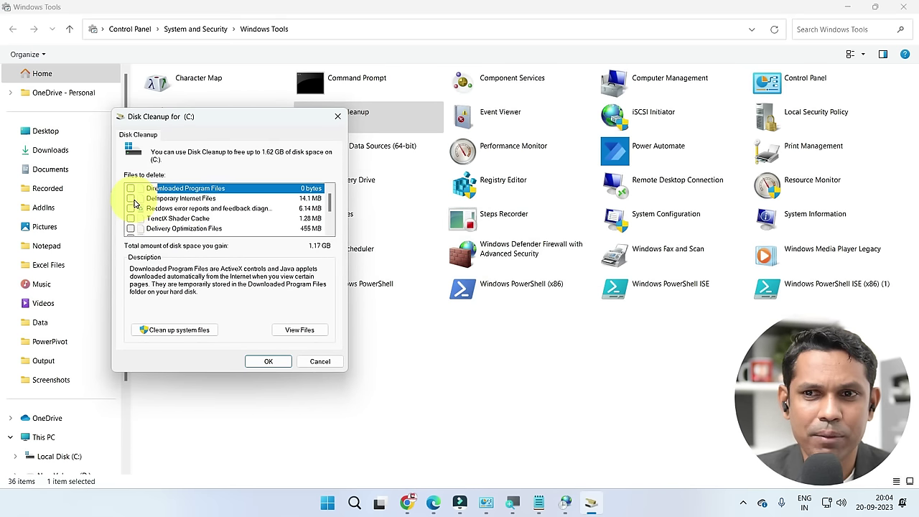
Step: Examine the file categories offered for deletion on the C: drive and cancel Disk Cleanup
scroll(137, 205, down, 2)
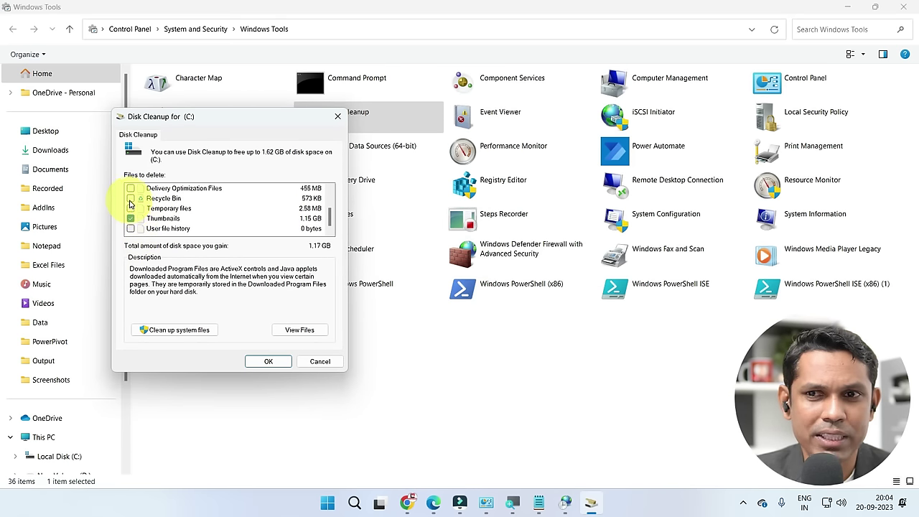
scroll(135, 205, up, 3)
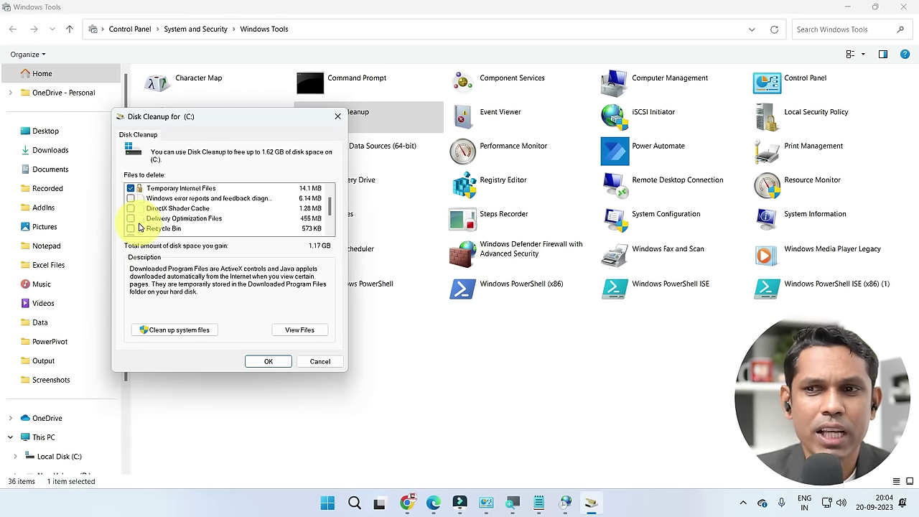
click(318, 362)
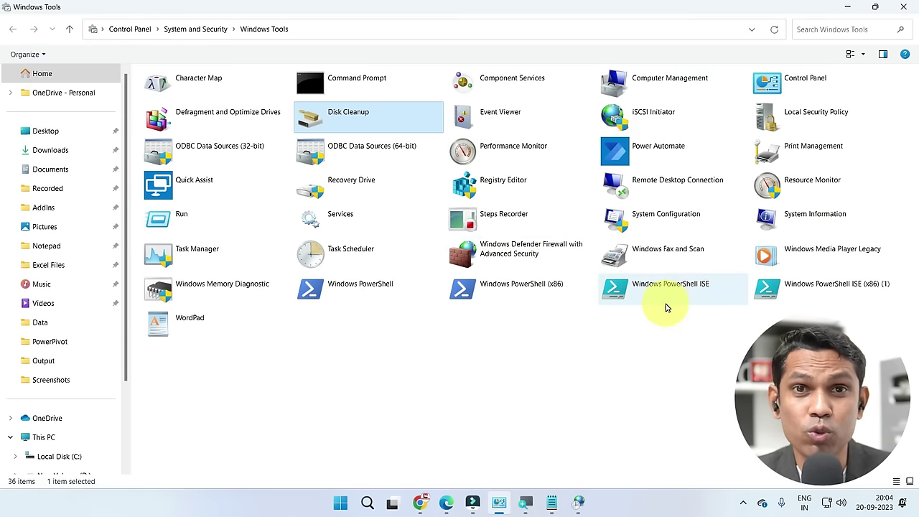
Step: Open Event Viewer from Windows Tools and maximize its window
click(502, 127)
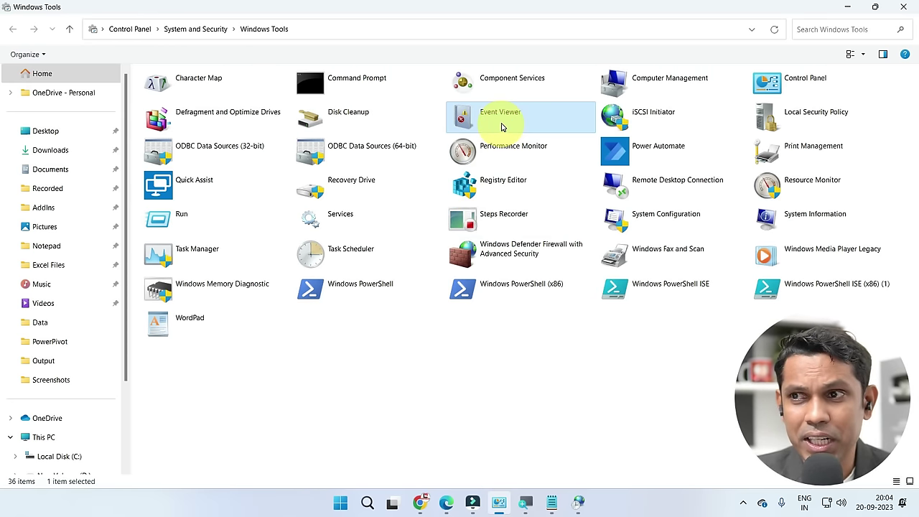
double_click(501, 120)
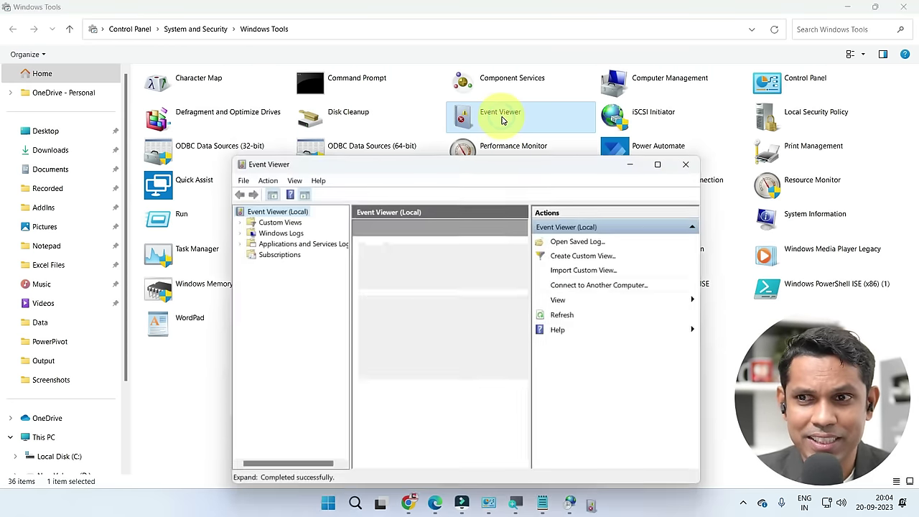
drag(454, 169, 395, 110)
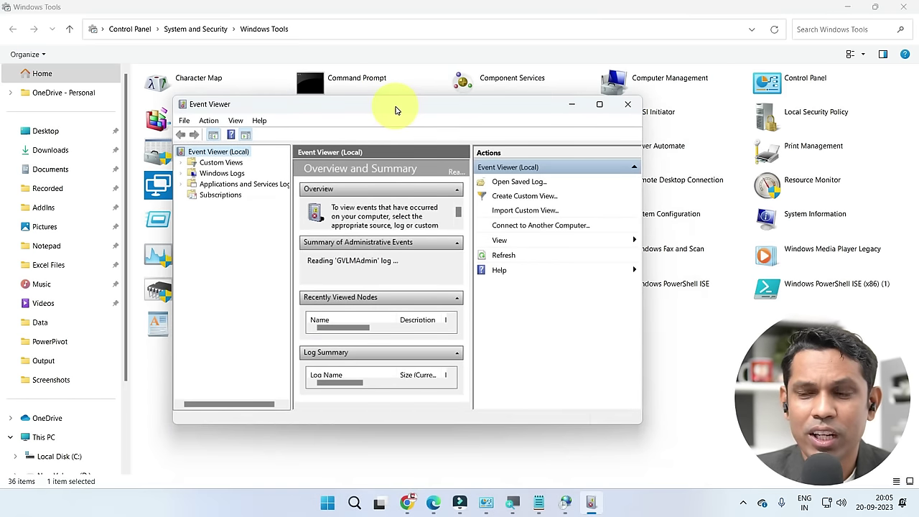
double_click(395, 110)
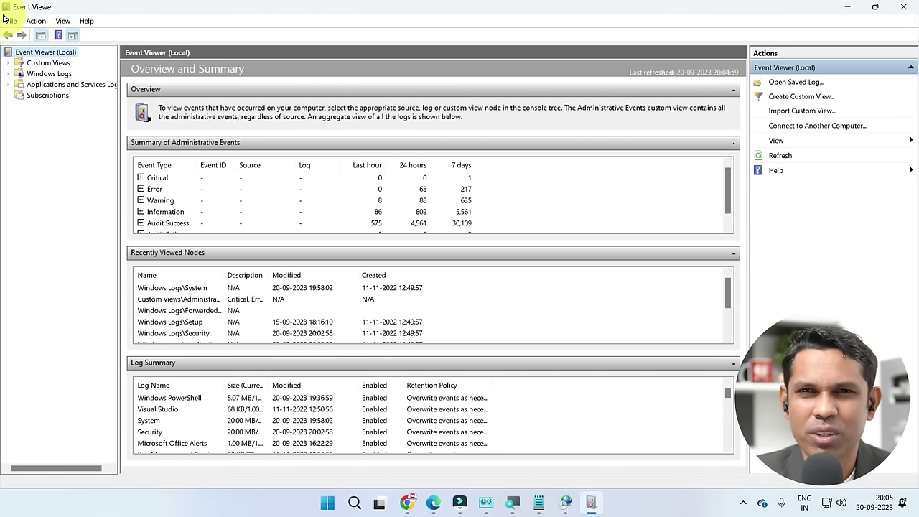
Step: Expand Windows Logs to view the System log, and close Event Viewer
click(9, 75)
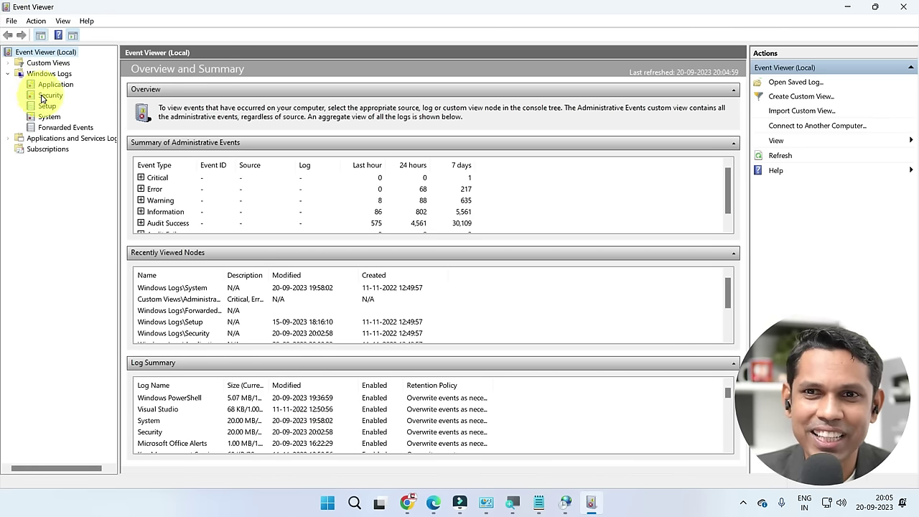
click(49, 117)
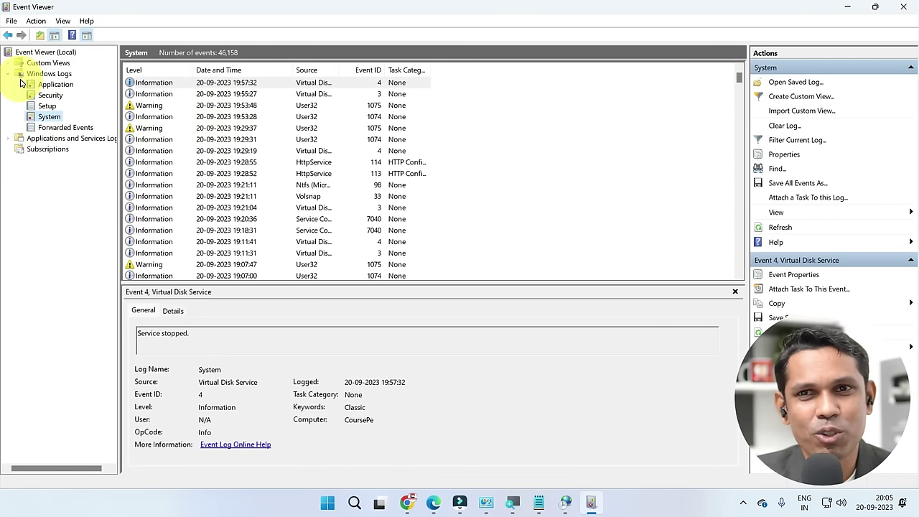
click(902, 7)
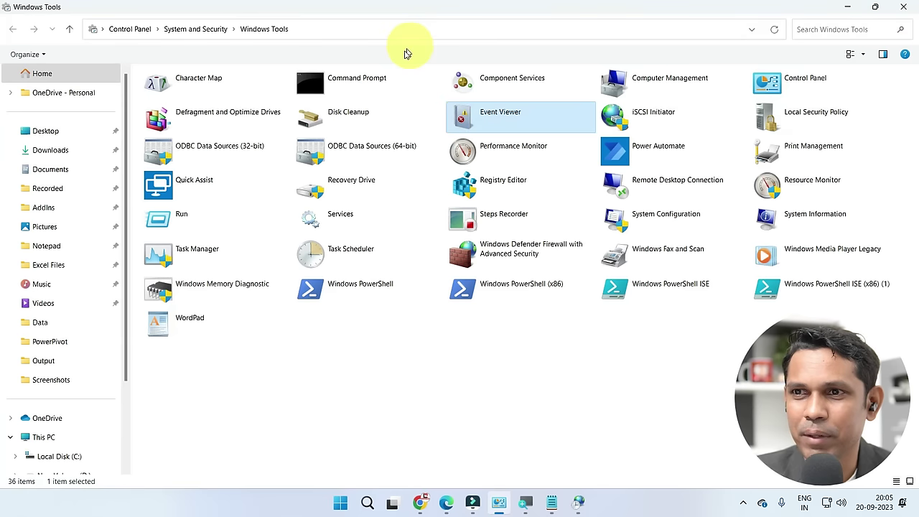
Step: Select Component Services, Event Viewer and iSCSI Initiator in turn in Windows Tools to point them out
click(527, 88)
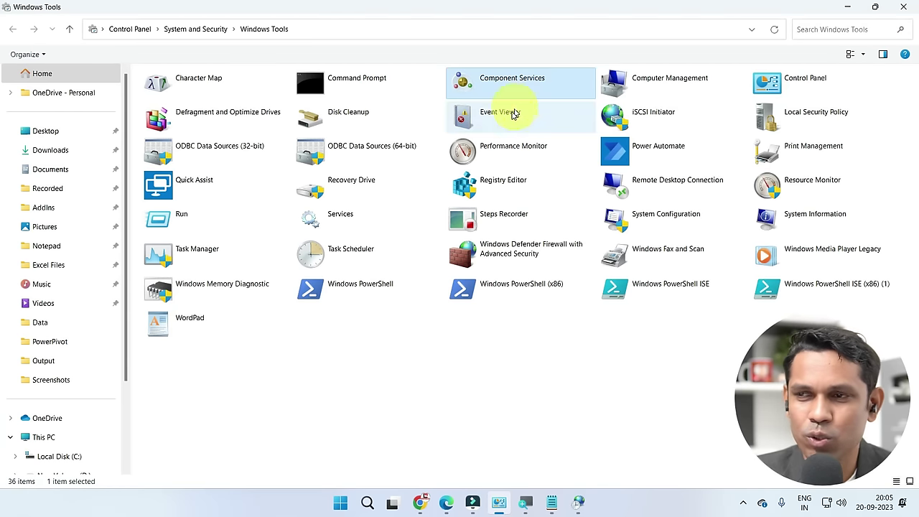
click(516, 112)
click(651, 126)
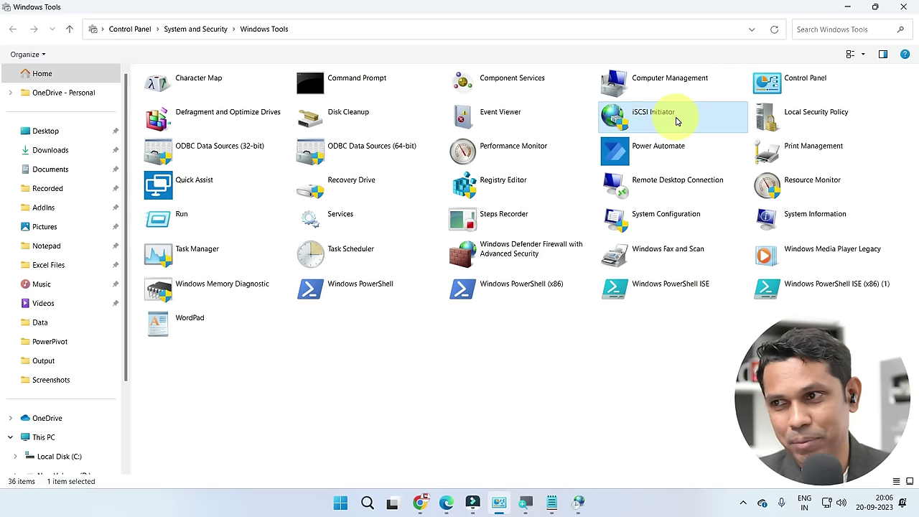
Step: Open Local Security Policy, expand Account Policies, Local Policies and Windows Defender Firewall to view their contents, and close it
double_click(803, 126)
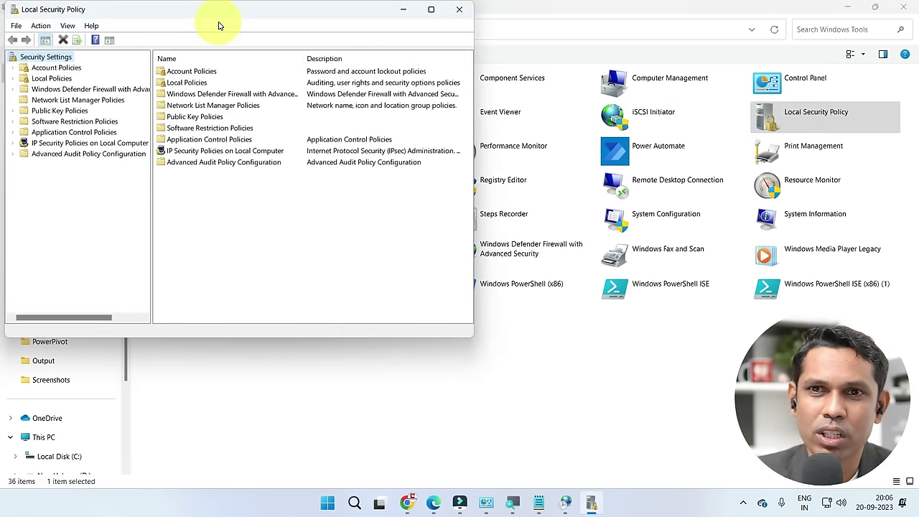
double_click(222, 12)
click(8, 64)
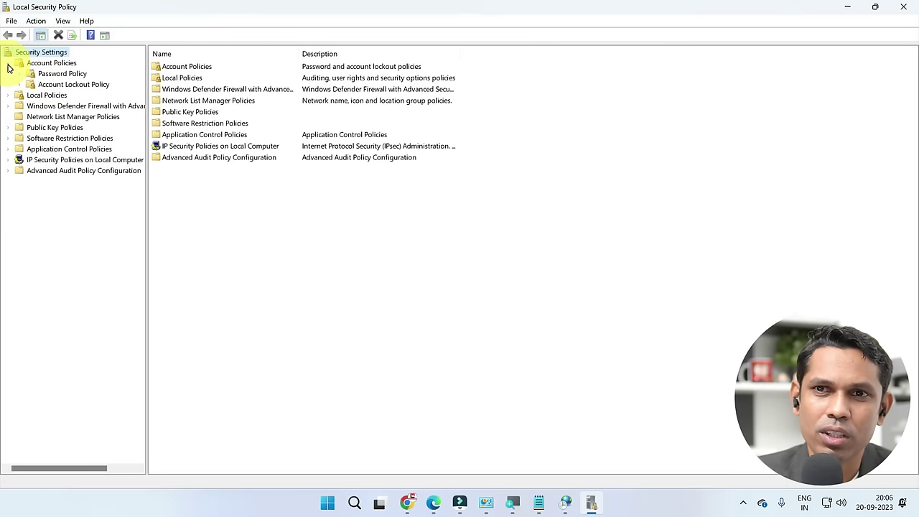
click(12, 95)
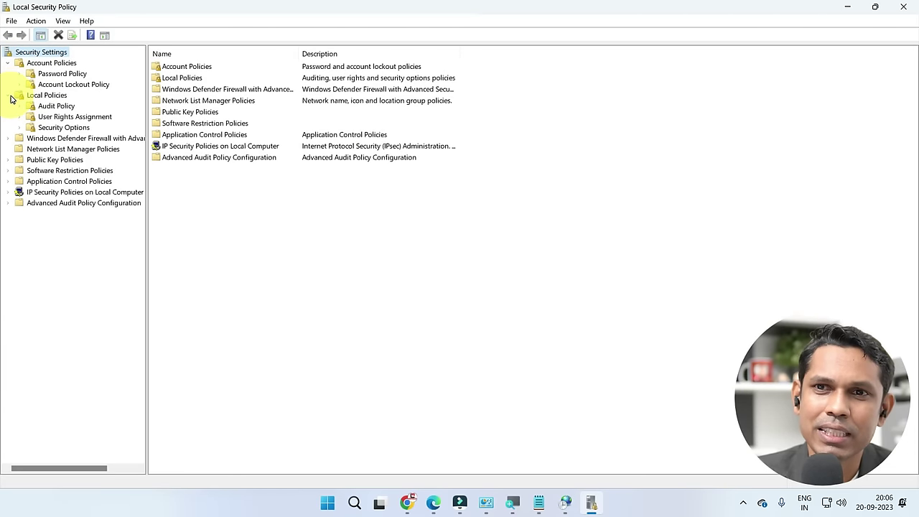
click(9, 138)
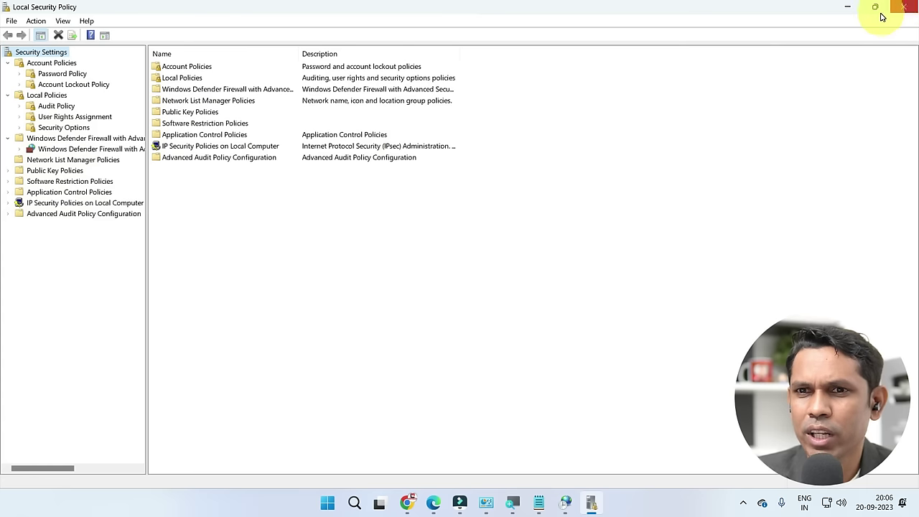
click(904, 7)
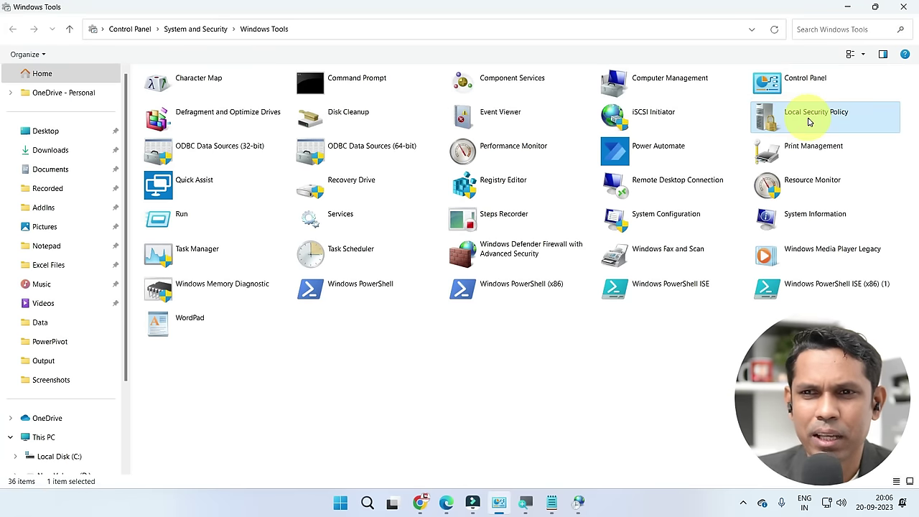
Step: Select the 32-bit and 64-bit ODBC Data Sources tools alternately to compare the two entries
click(221, 146)
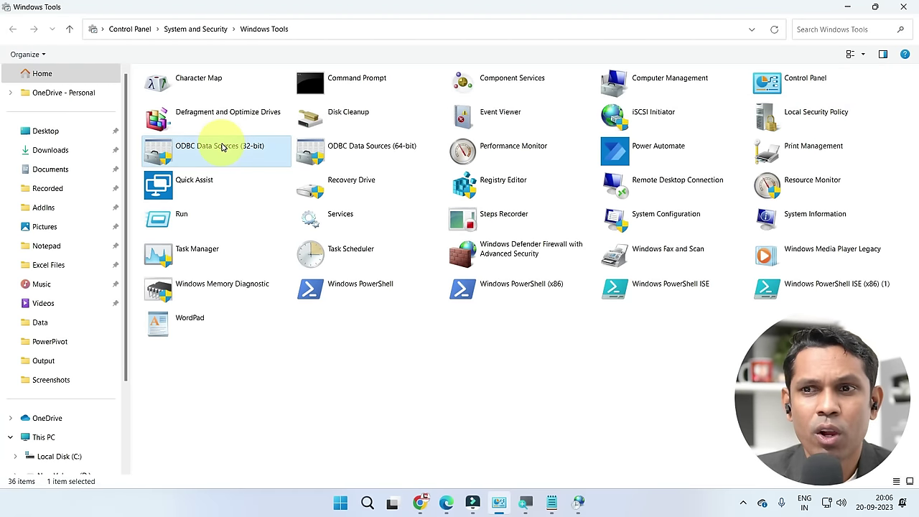
click(374, 150)
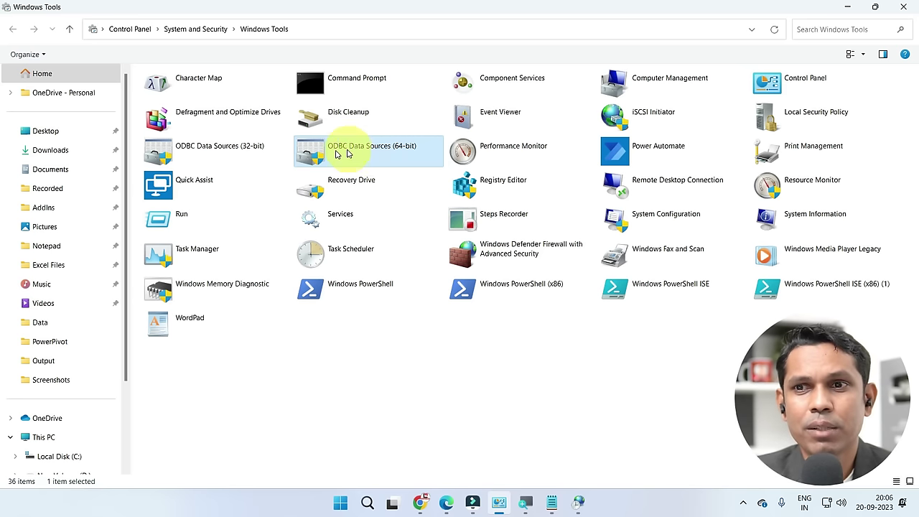
click(215, 147)
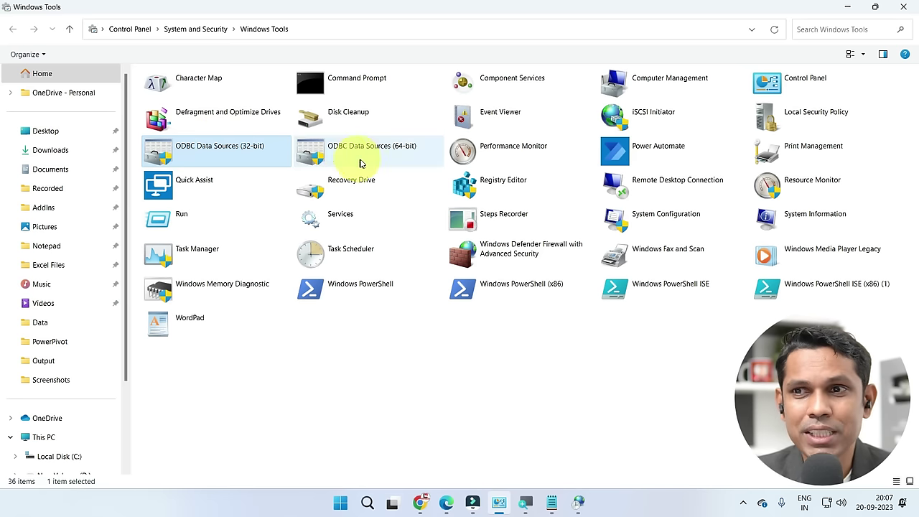
click(361, 162)
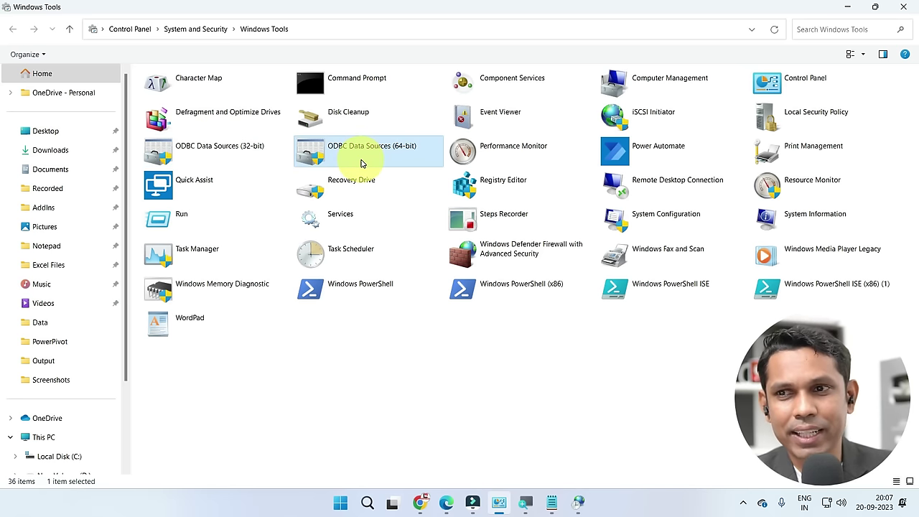
click(238, 149)
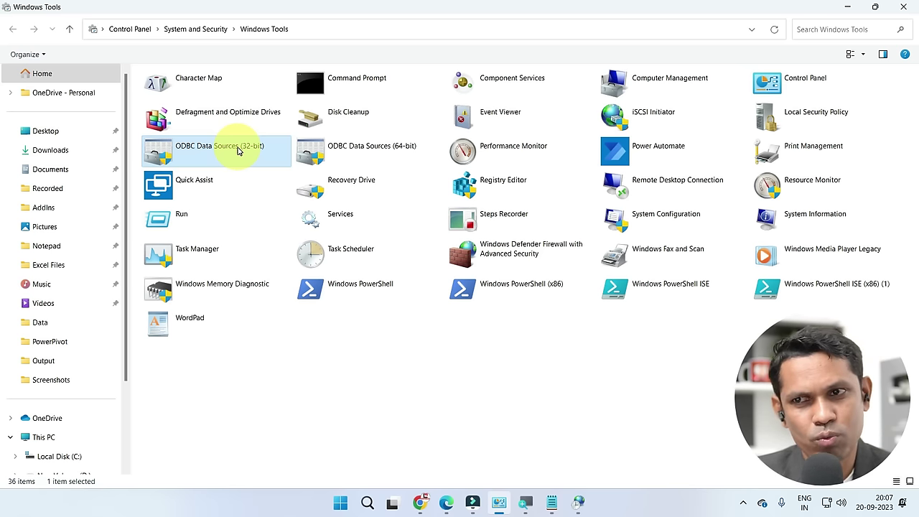
click(385, 156)
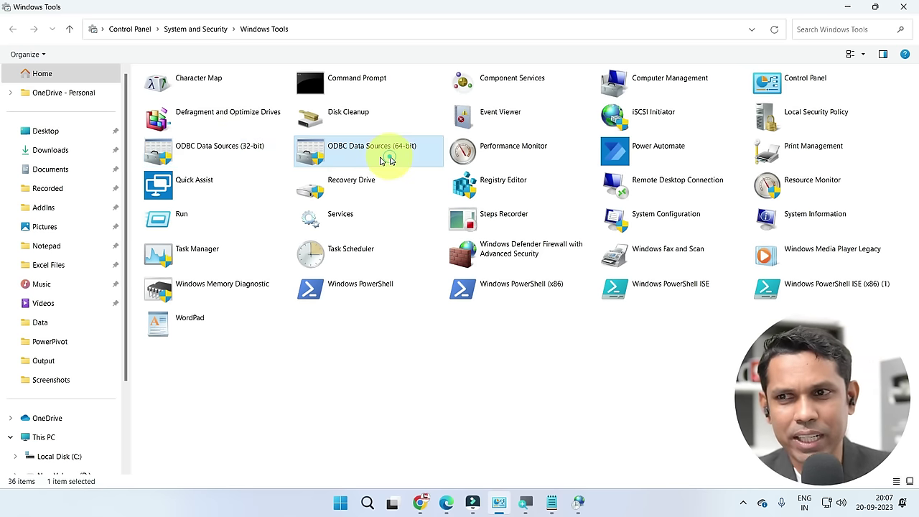
click(263, 154)
click(370, 151)
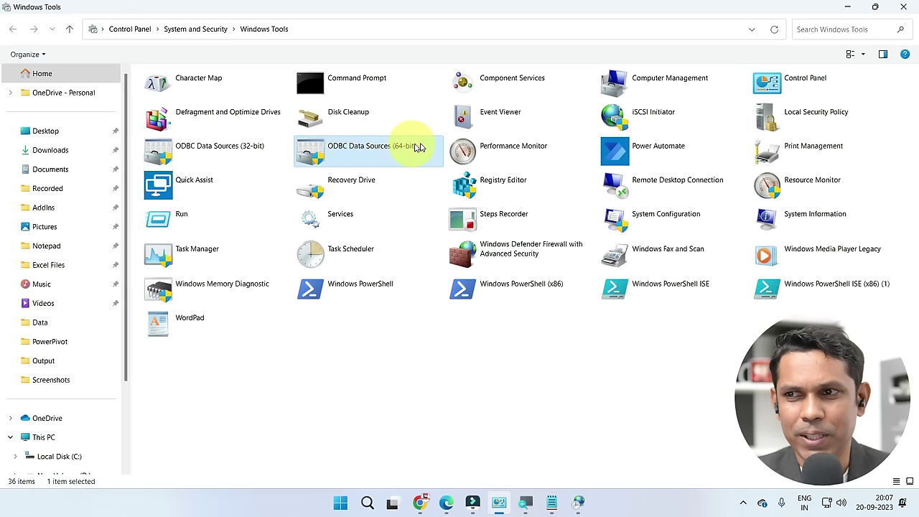
Step: Open Performance Monitor and display its live processor time graph under Monitoring Tools
click(513, 155)
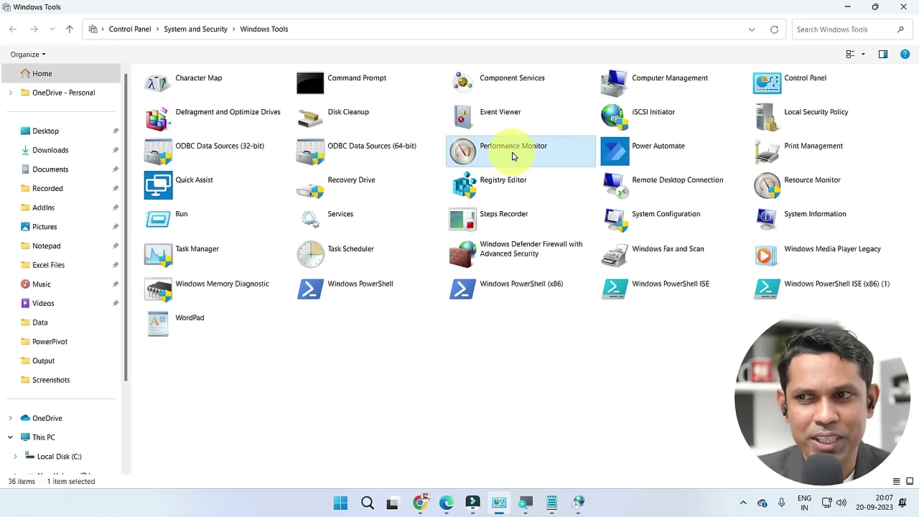
double_click(513, 156)
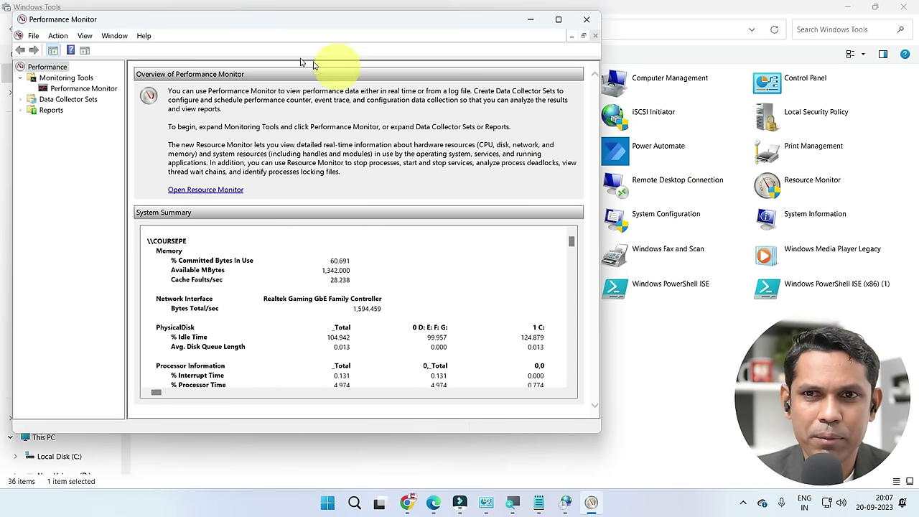
click(57, 89)
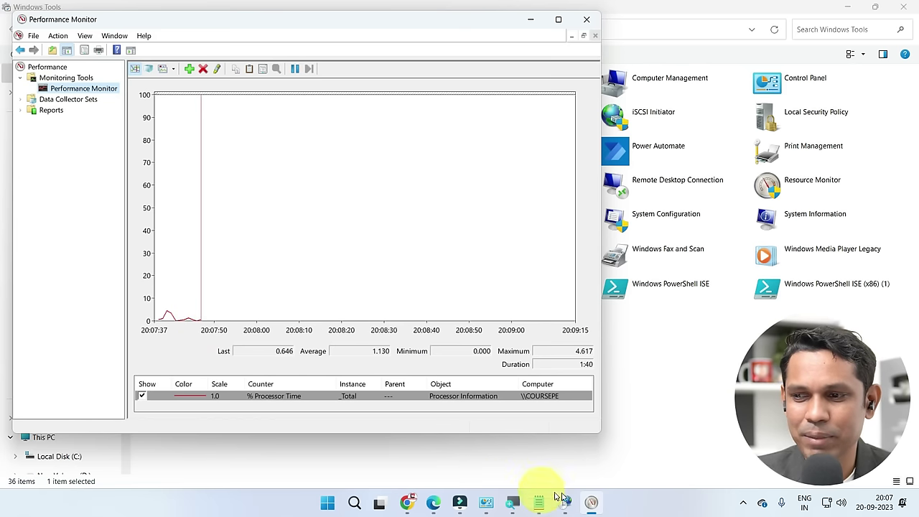
Step: Search Windows for "POWER" and open the recent Global Store SALES Dashboard.pbix file in Power BI Desktop
key(super)
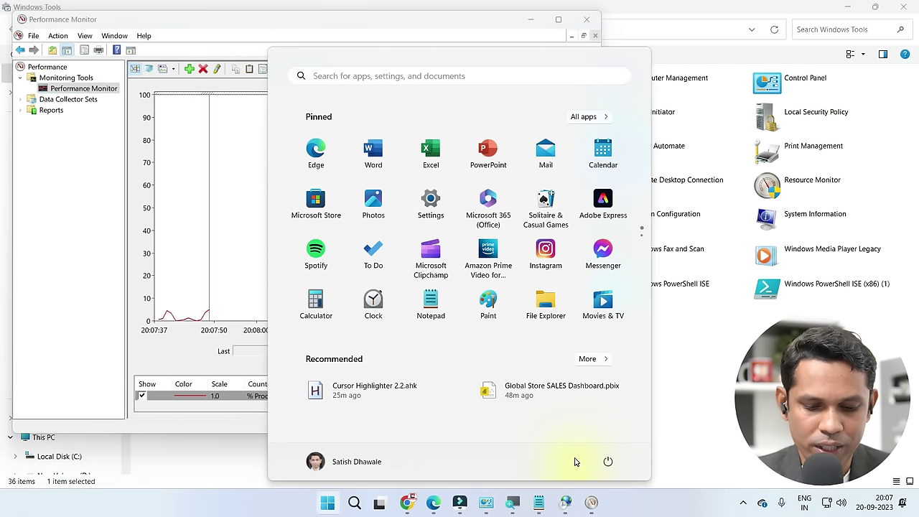
key(super+r)
text(POWER)
key(Escape)
key(super)
text(P)
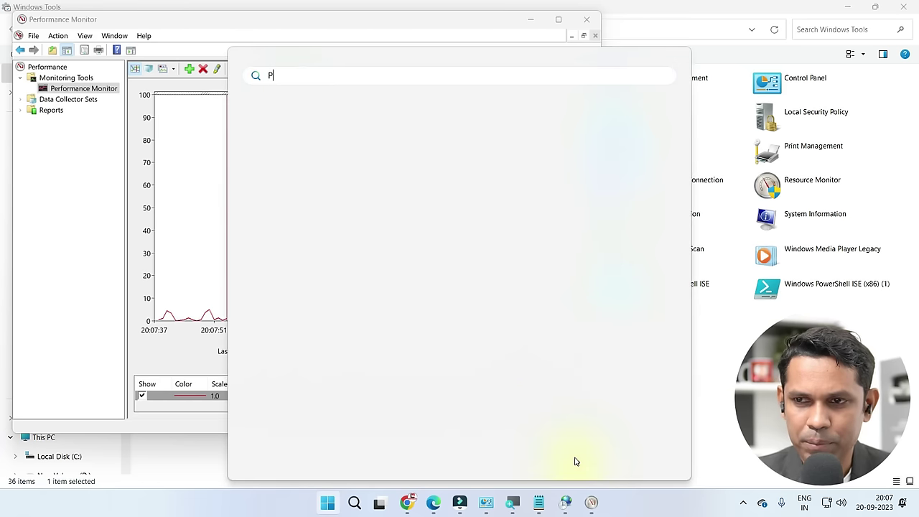
text(OWER)
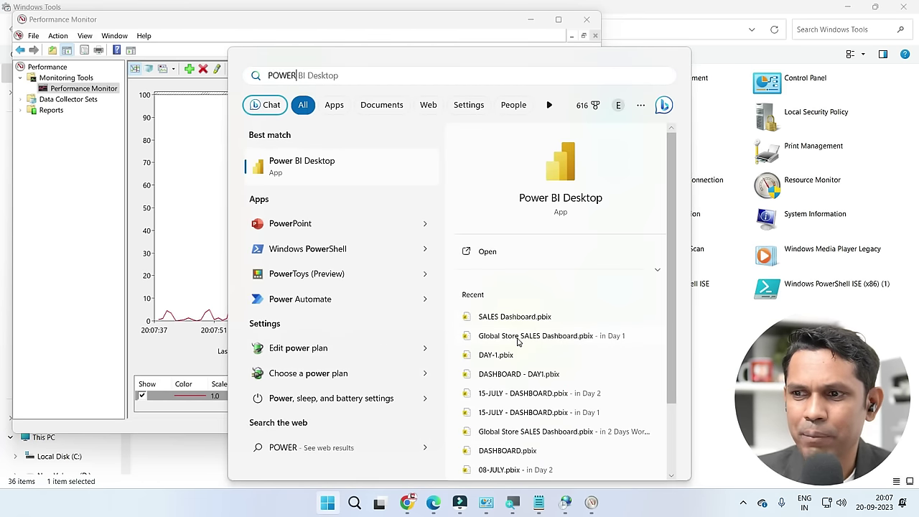
key(Return)
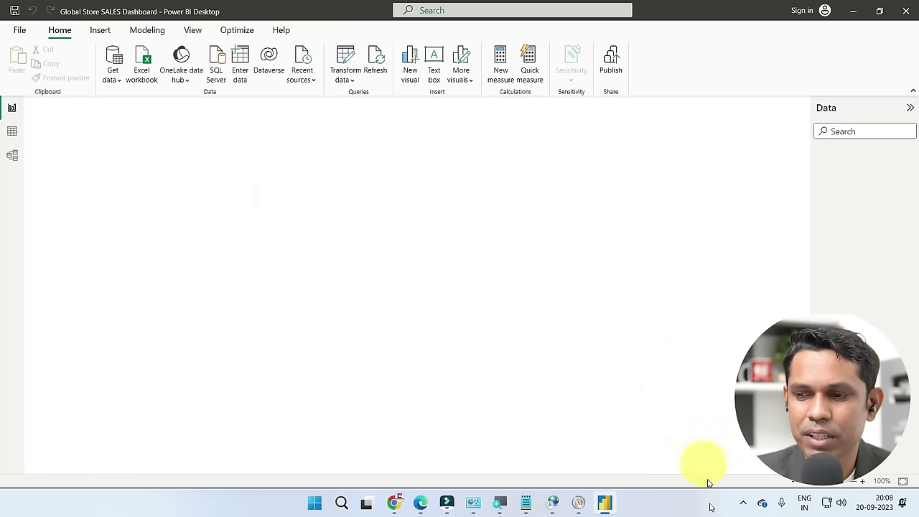
Step: Check the processor time graph in Performance Monitor, then return to Power BI Desktop and highlight Standard Class in the shipping mode chart
click(578, 502)
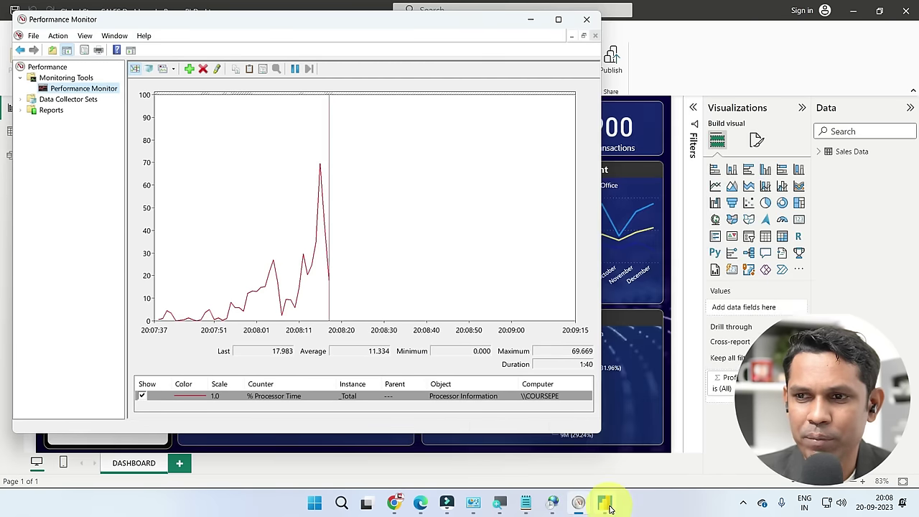
click(607, 505)
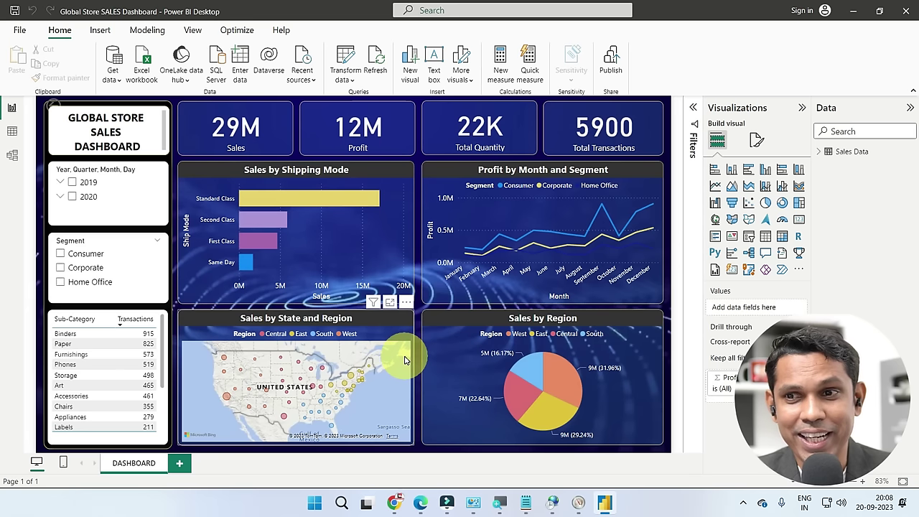
click(273, 206)
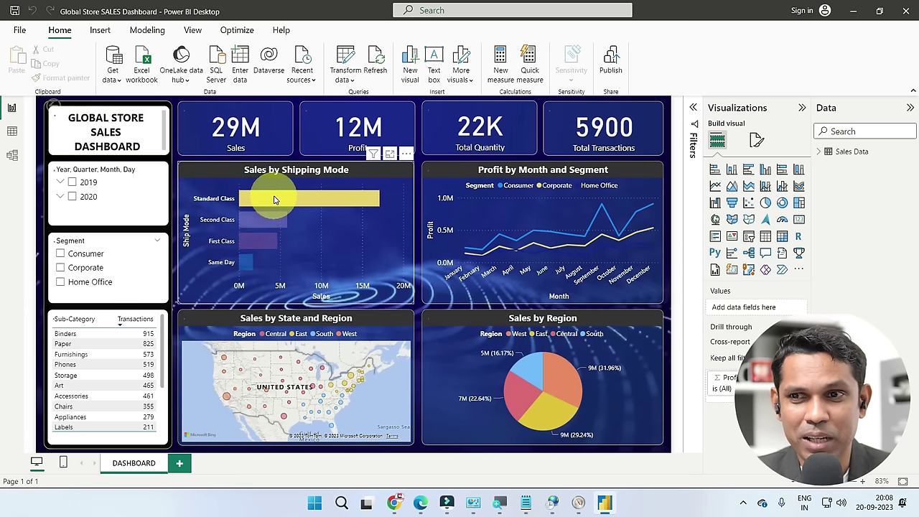
Step: Close Power BI Desktop and Performance Monitor to return to Windows Tools
click(907, 10)
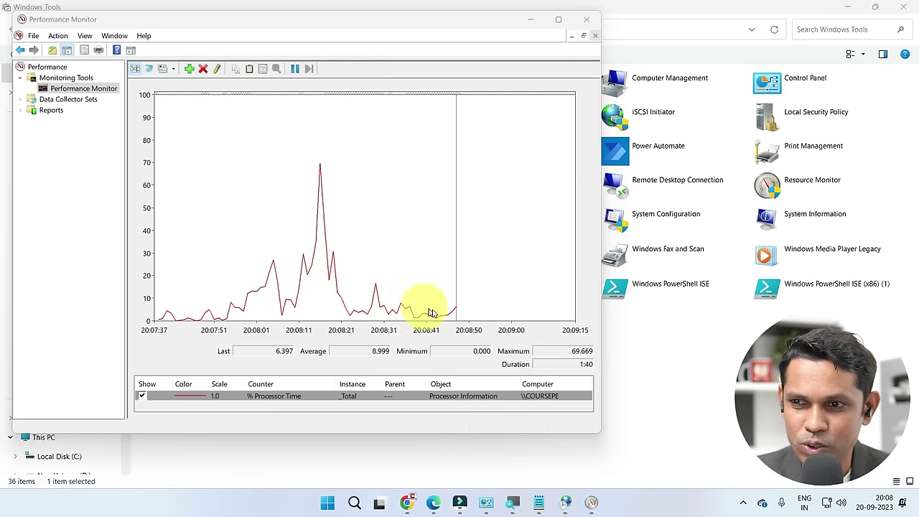
click(587, 17)
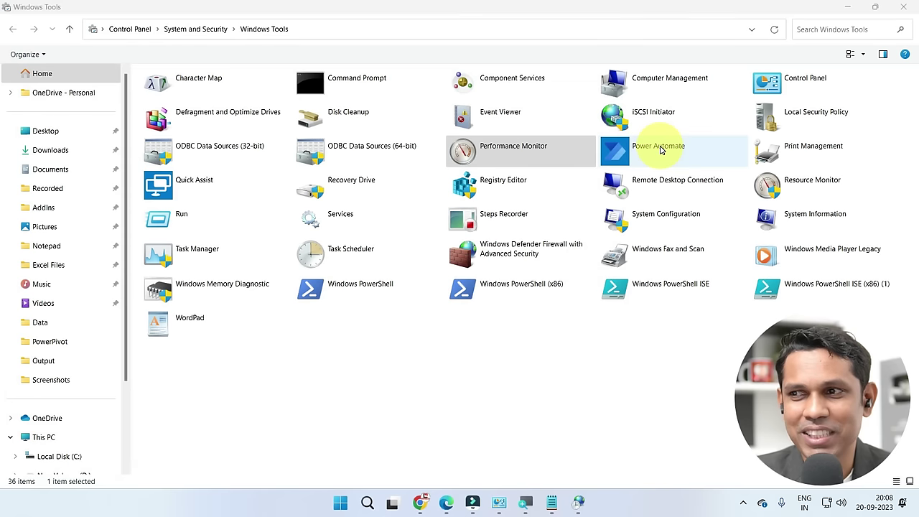
Step: Launch Power Automate from Windows Tools to view its startup window, and close it
click(660, 152)
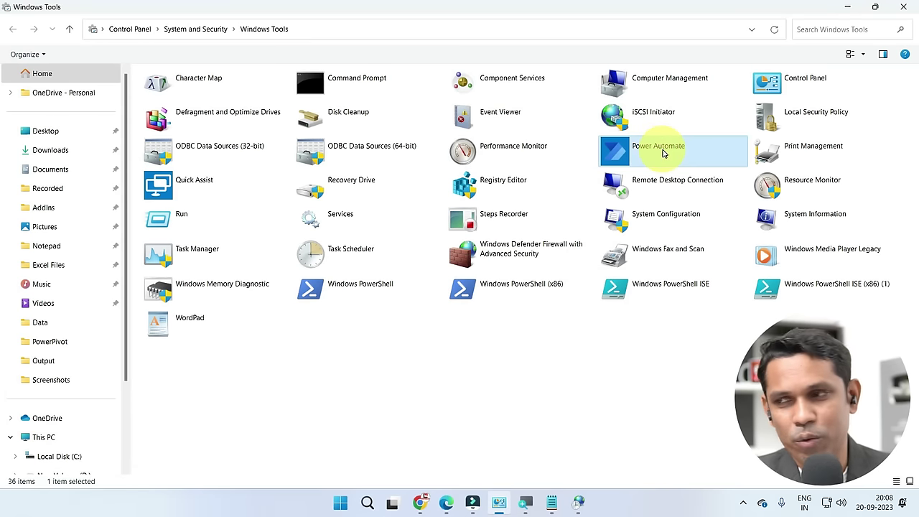
double_click(664, 153)
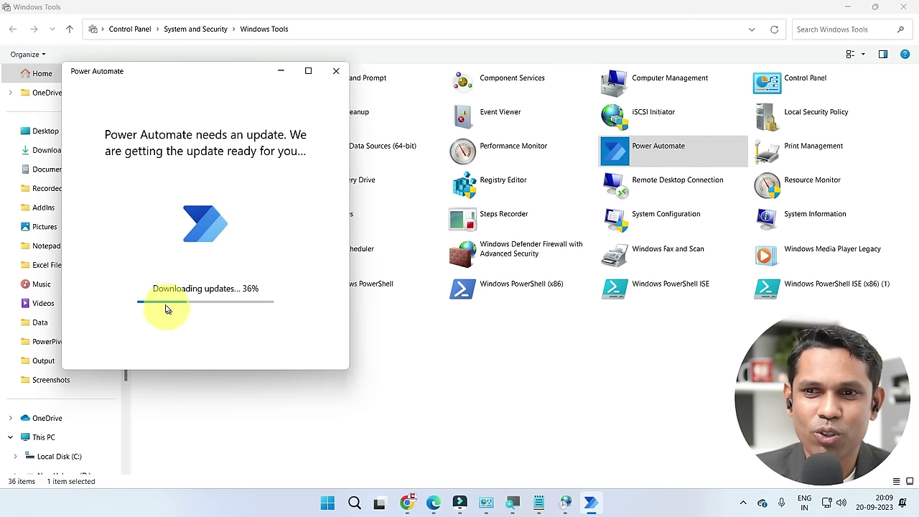
click(336, 71)
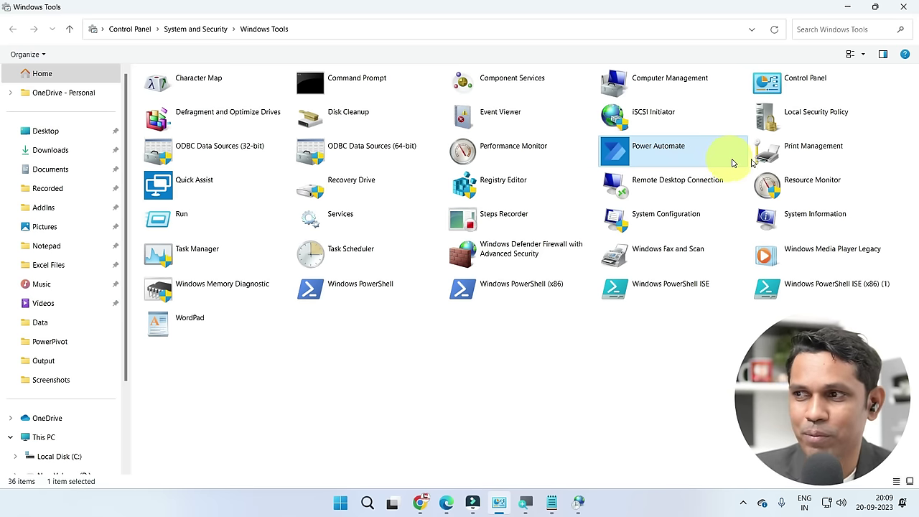
Step: Open Print Management, list all printers, and open the print queue of the HP Laser 103 107 108
click(815, 157)
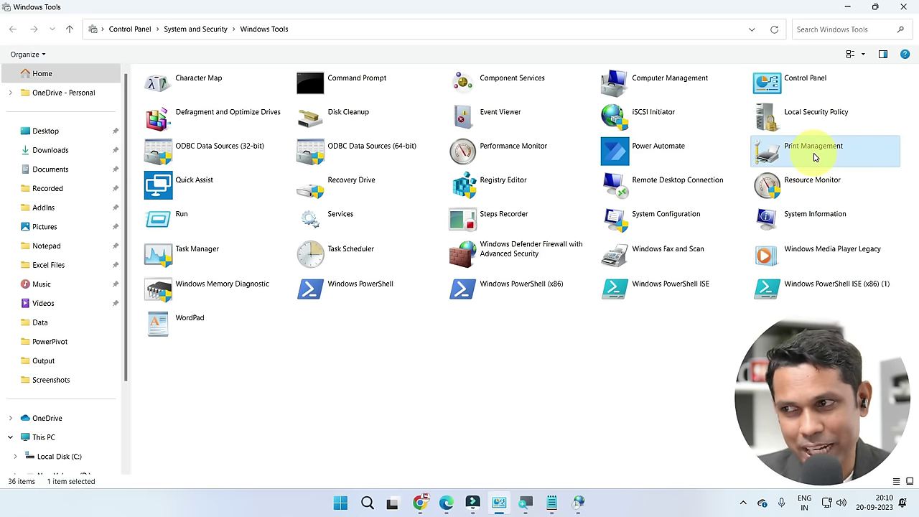
double_click(815, 155)
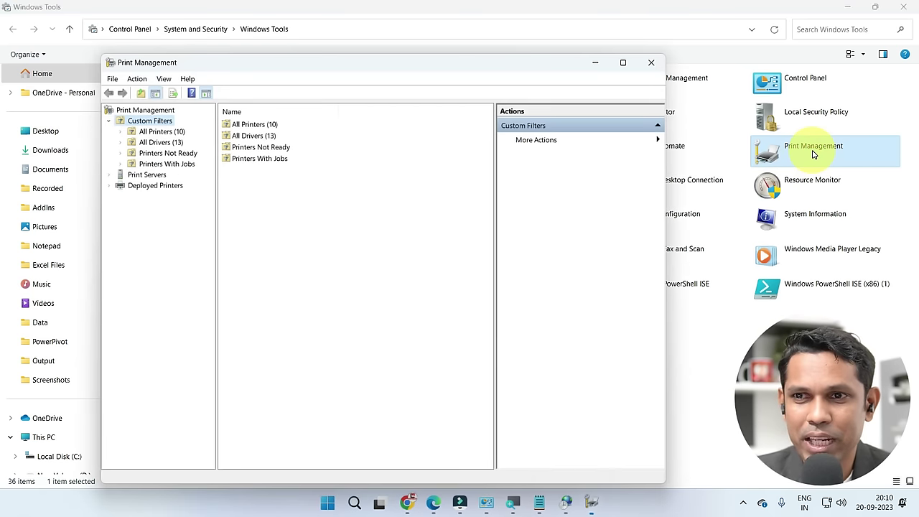
click(148, 132)
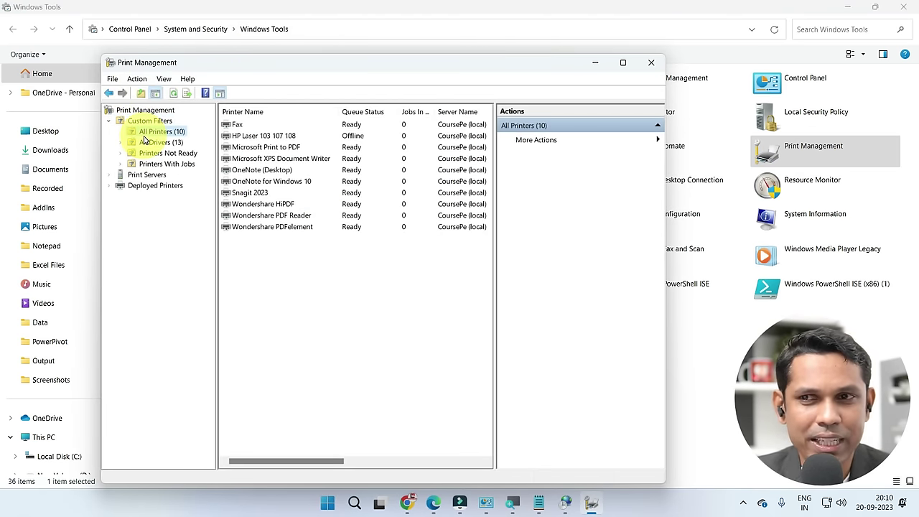
click(260, 138)
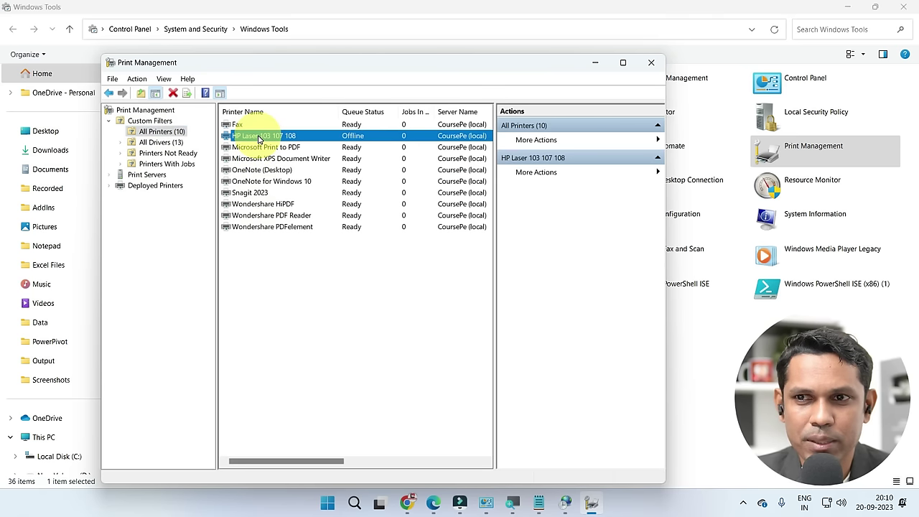
right_click(300, 140)
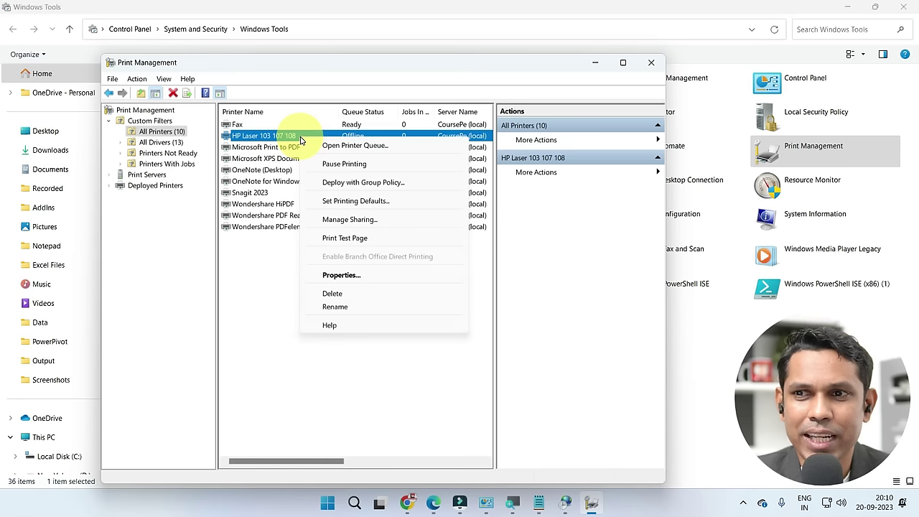
click(349, 146)
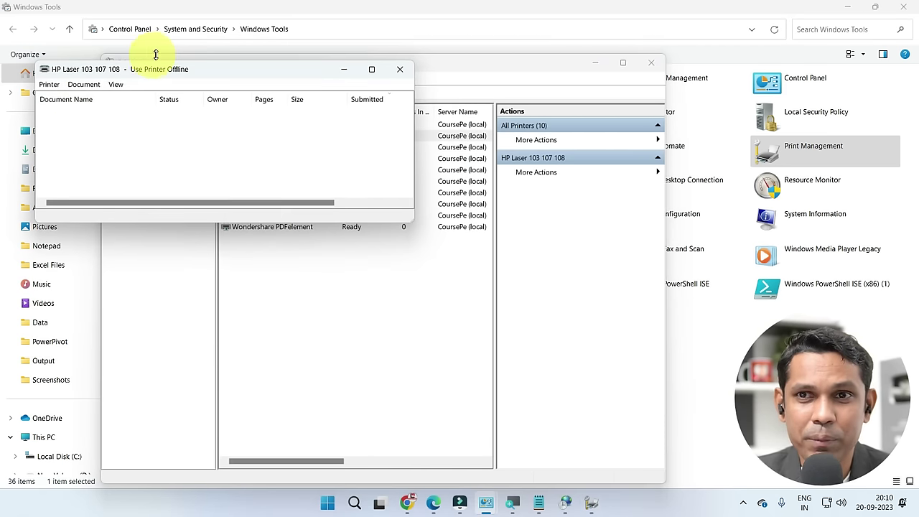
Step: Move the HP Laser queue window over Print Management to view it, and close both windows
drag(158, 71, 303, 100)
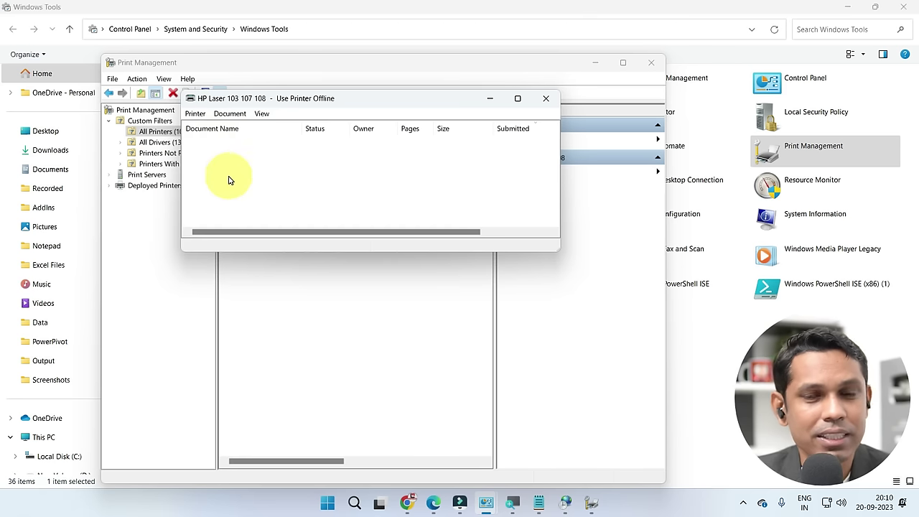
click(545, 101)
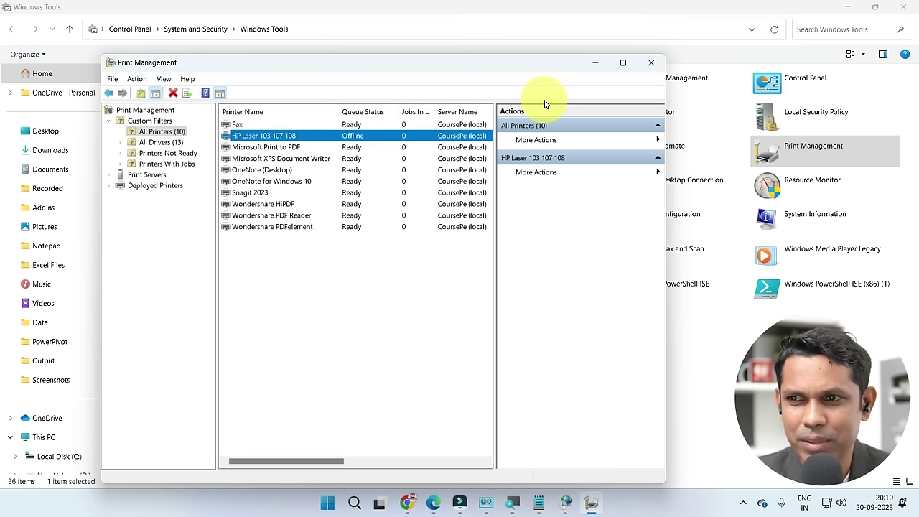
click(651, 64)
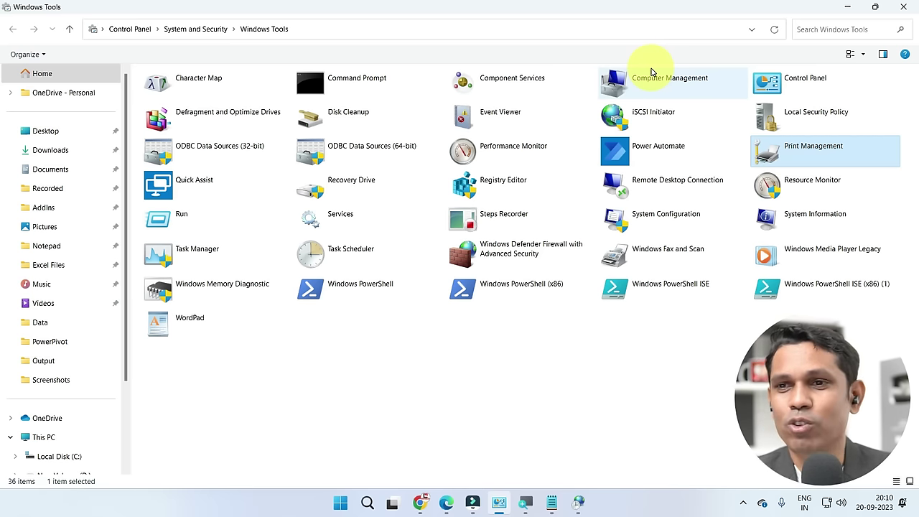
Step: Try to launch Quick Assist from Windows Tools and dismiss its message
click(209, 191)
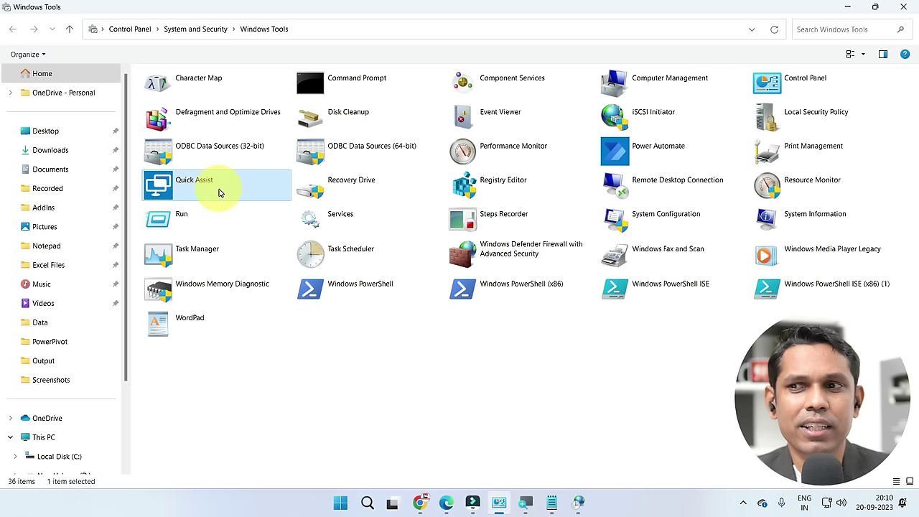
double_click(219, 192)
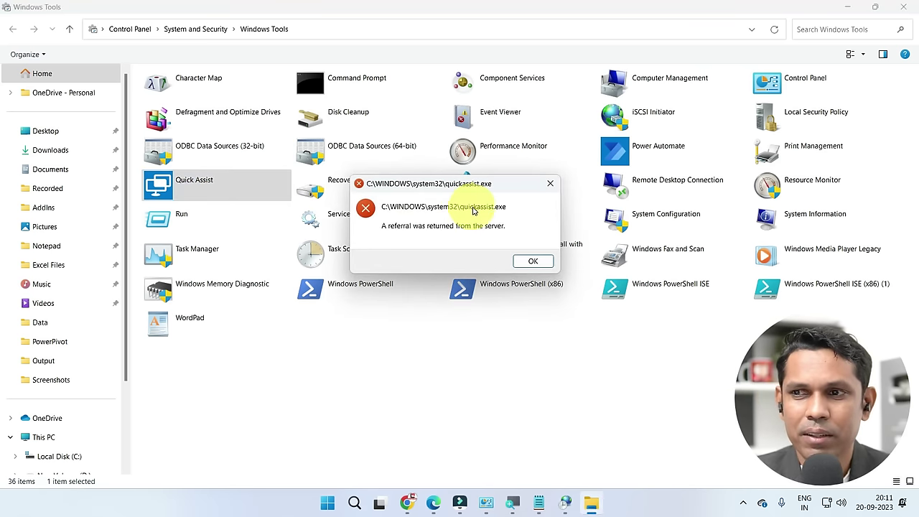
click(545, 186)
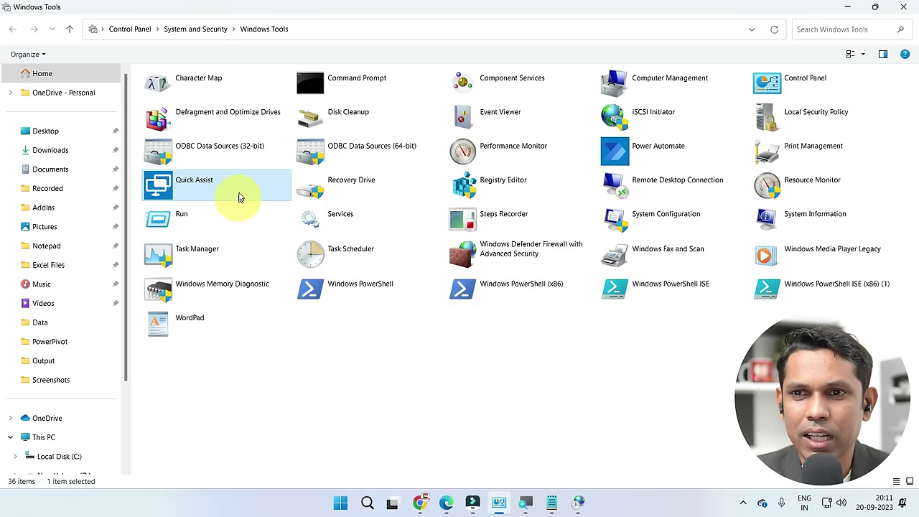
Step: Open Remote Desktop Connection to view its computer name field and connection options, and close it
click(686, 185)
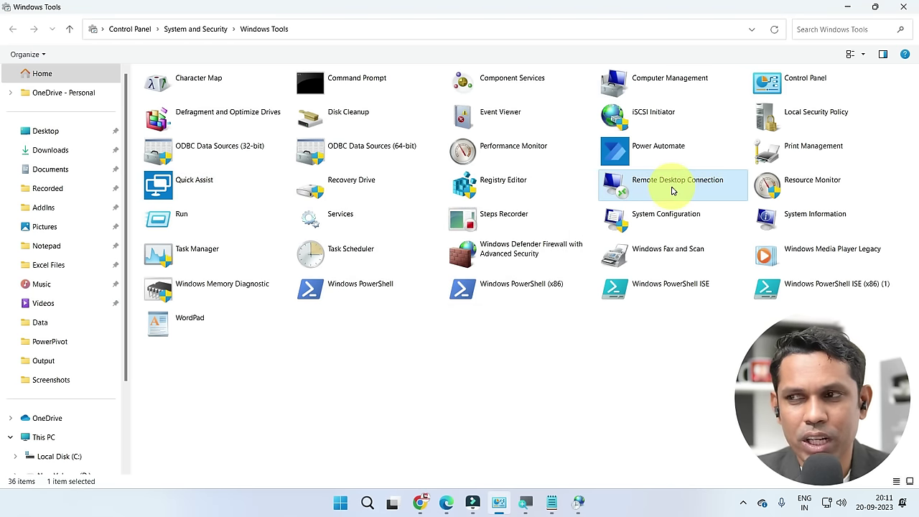
double_click(672, 191)
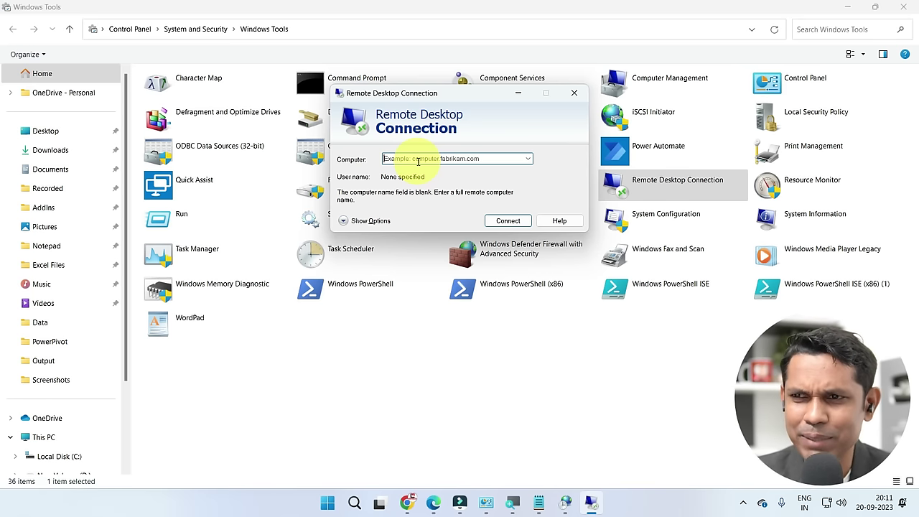
click(574, 93)
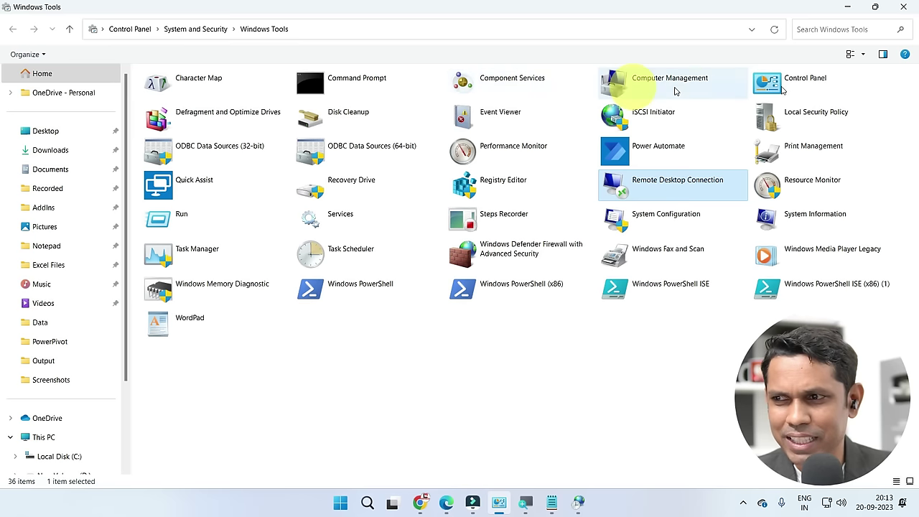
Step: Open Resource Monitor to view the CPU, disk, network and memory activity overview, and close it
click(825, 193)
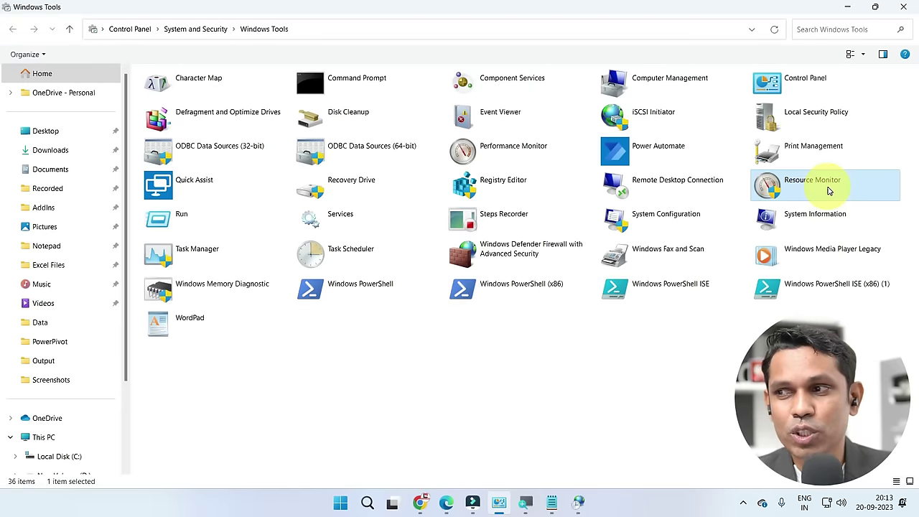
double_click(829, 189)
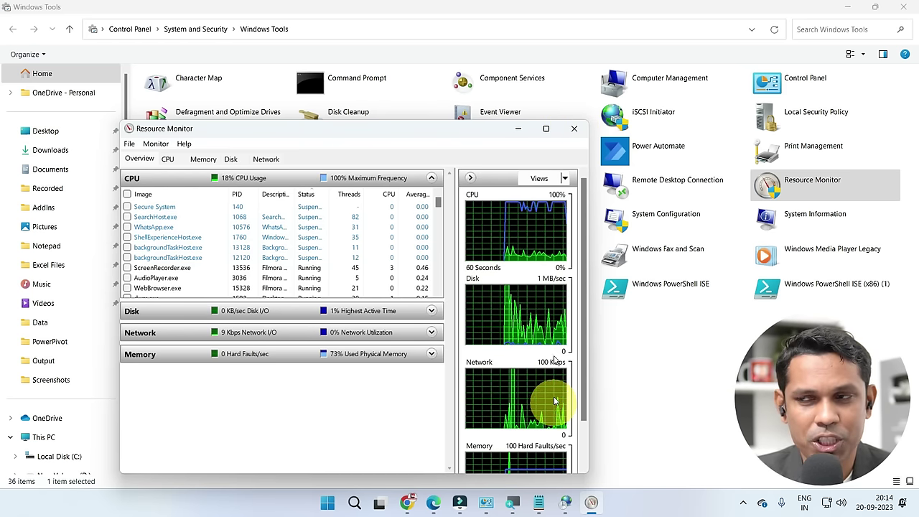
click(573, 128)
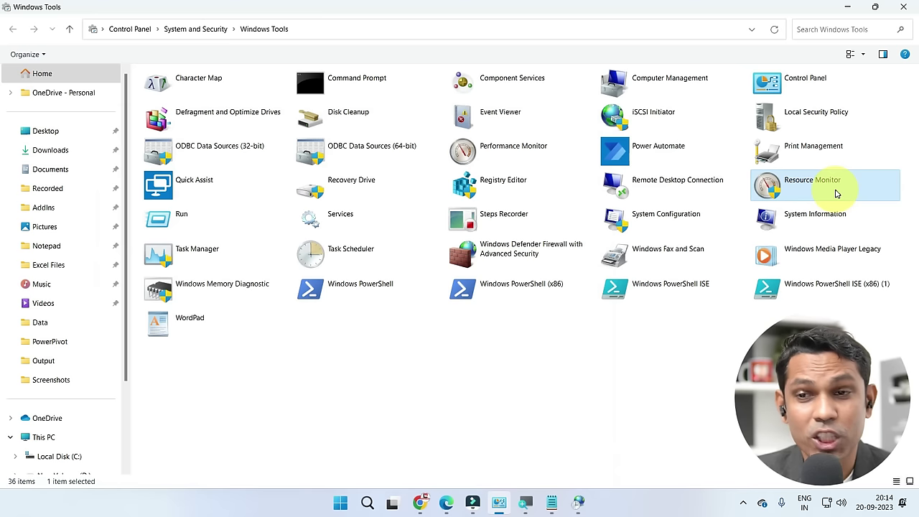
Step: Open the Run dialog from Windows Tools to show it, and close it without running anything
click(204, 229)
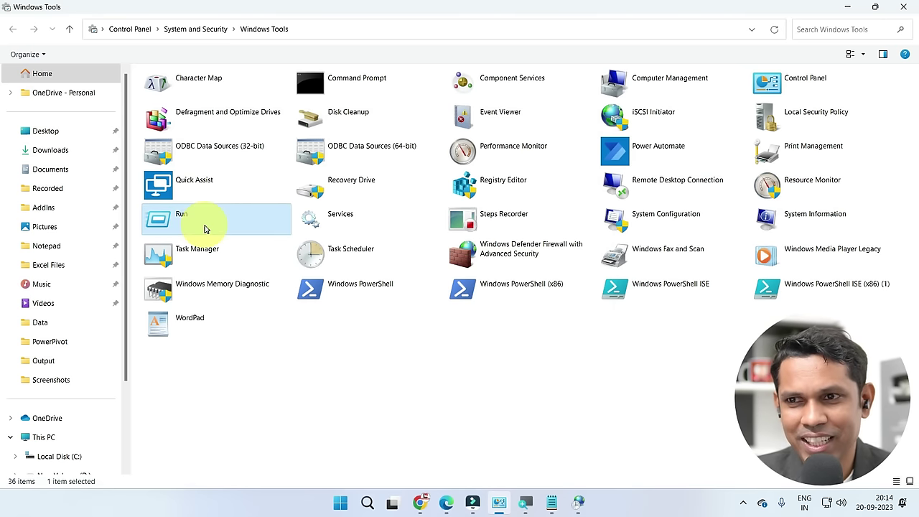
double_click(205, 228)
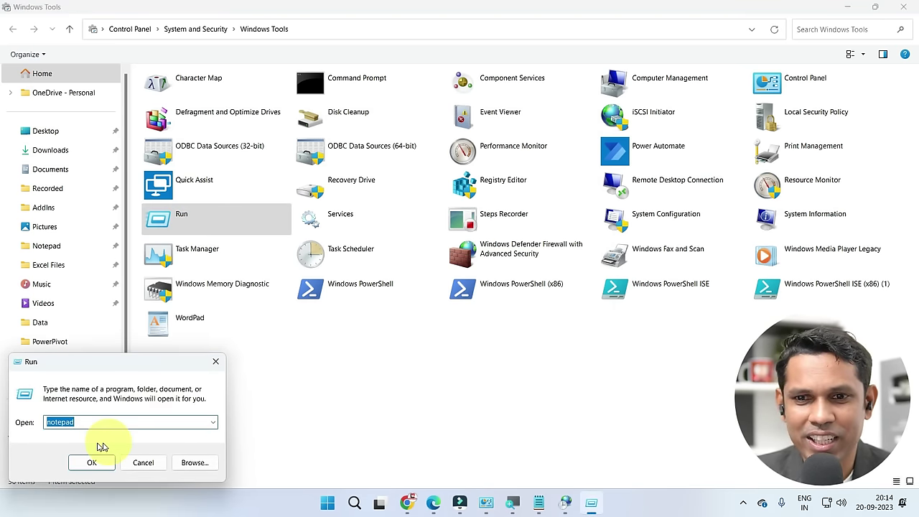
click(215, 362)
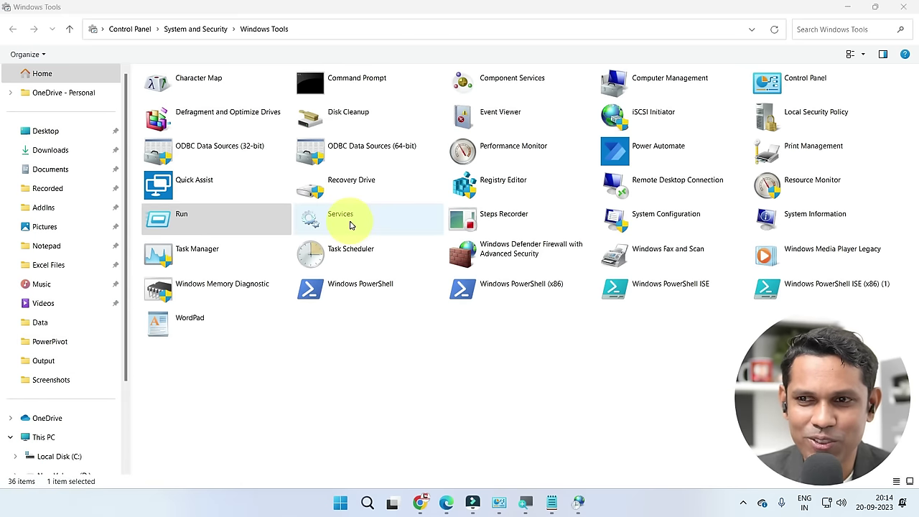
Step: Open Services and browse the service list, viewing the descriptions of Adobe Acrobat Update Service and Microsoft Passport Container
double_click(351, 225)
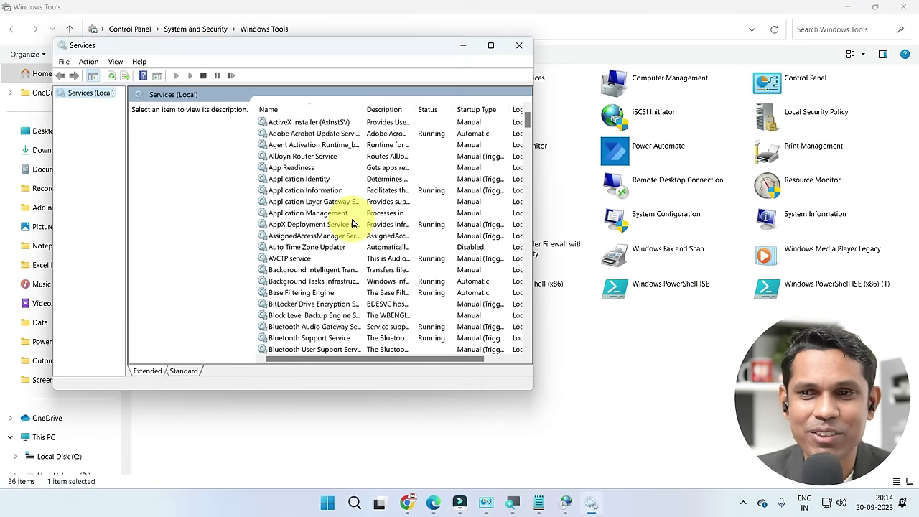
click(304, 134)
scroll(309, 179, down, 9)
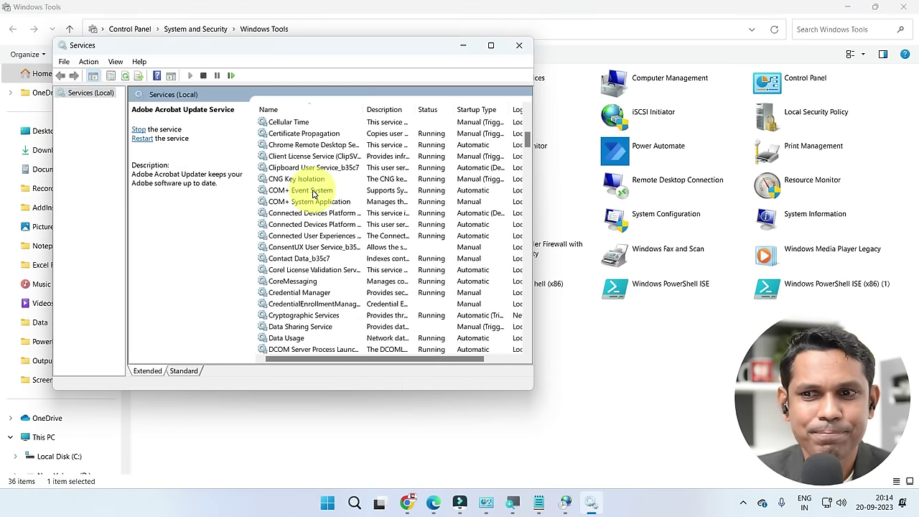
scroll(313, 194, down, 20)
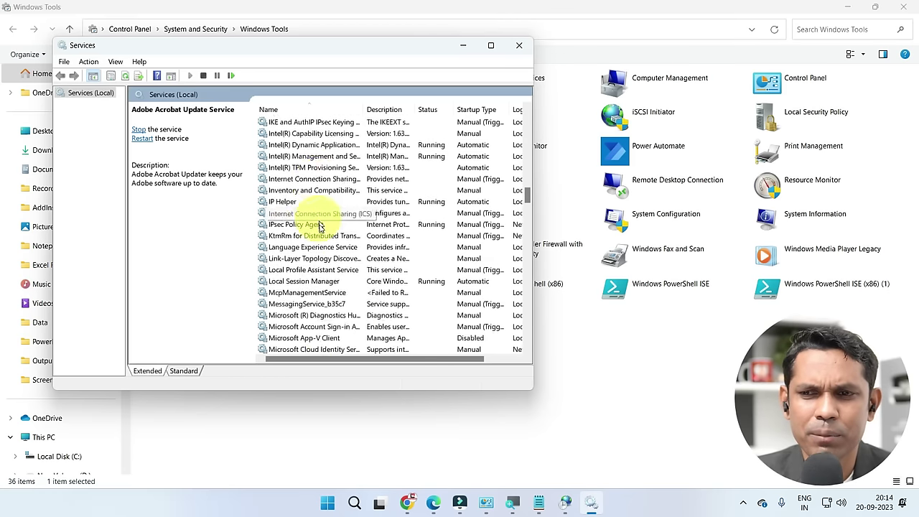
scroll(320, 226, down, 6)
click(314, 259)
scroll(314, 260, down, 10)
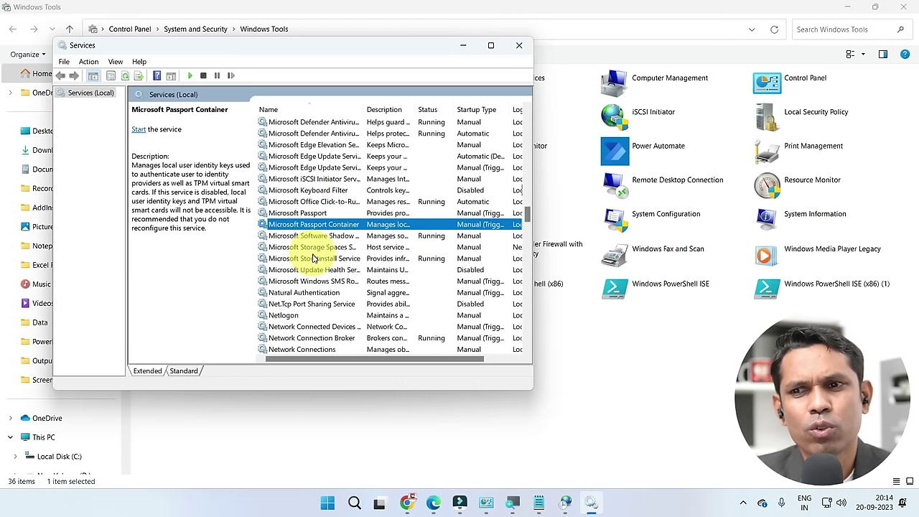
Step: View the actions available for PenService_b35c7 and the description of Plug and Play, and close Services
click(313, 260)
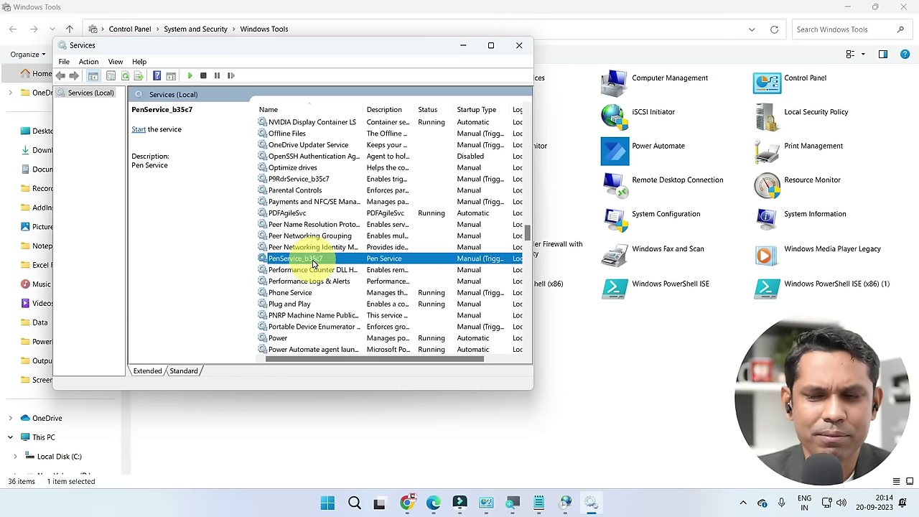
right_click(313, 262)
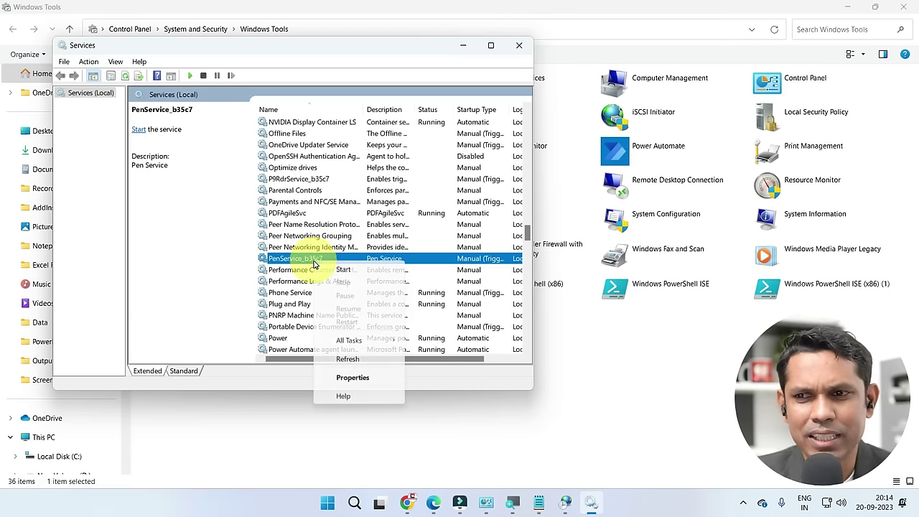
click(302, 304)
scroll(312, 303, down, 12)
scroll(311, 300, down, 3)
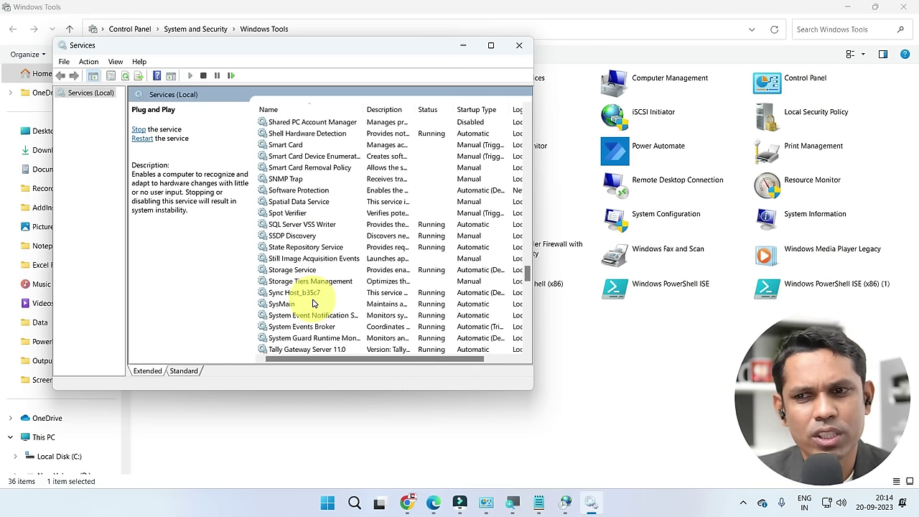
click(519, 45)
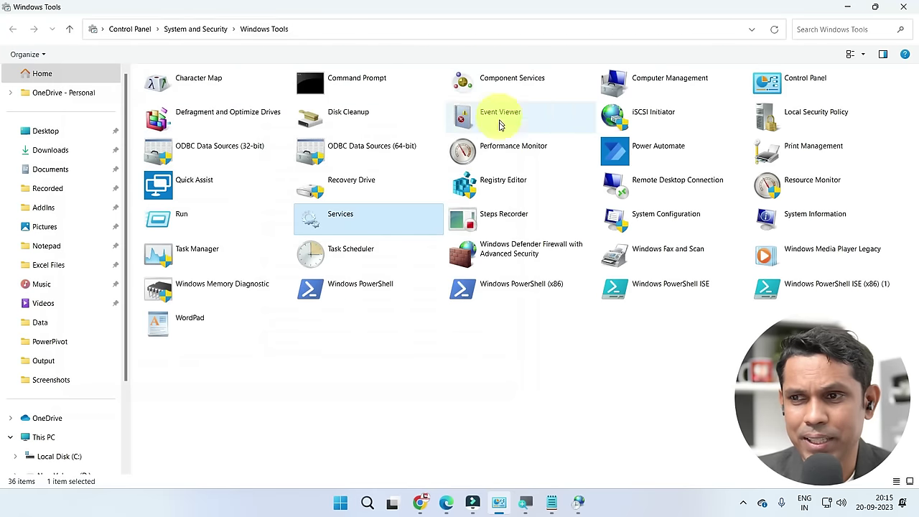
Step: Launch Steps Recorder from Windows Tools and start a new recording
click(519, 222)
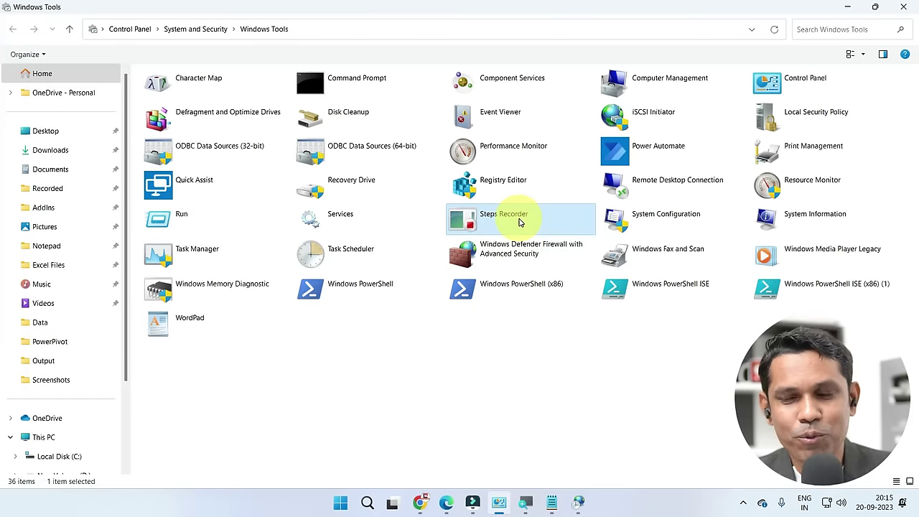
double_click(520, 220)
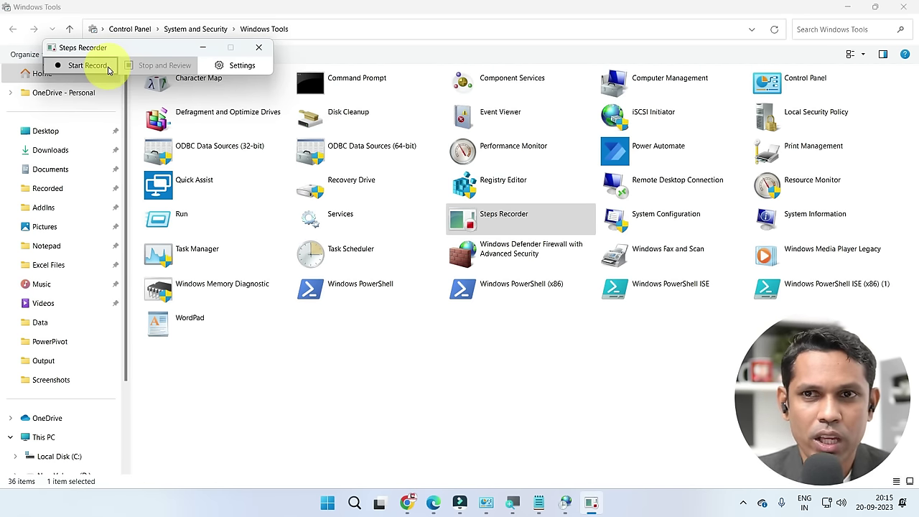
click(96, 69)
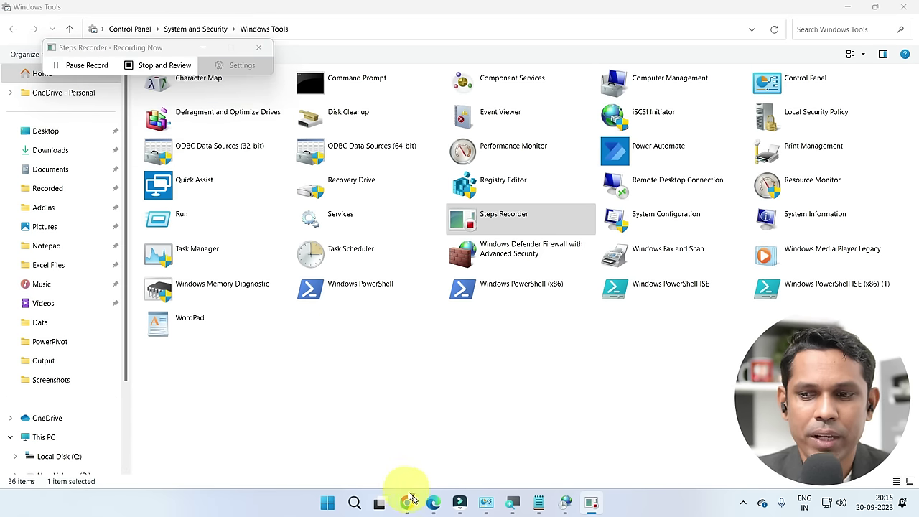
Step: Open Microsoft Edge and close it again while recording, and stop the recording for review
mouse_move(490, 508)
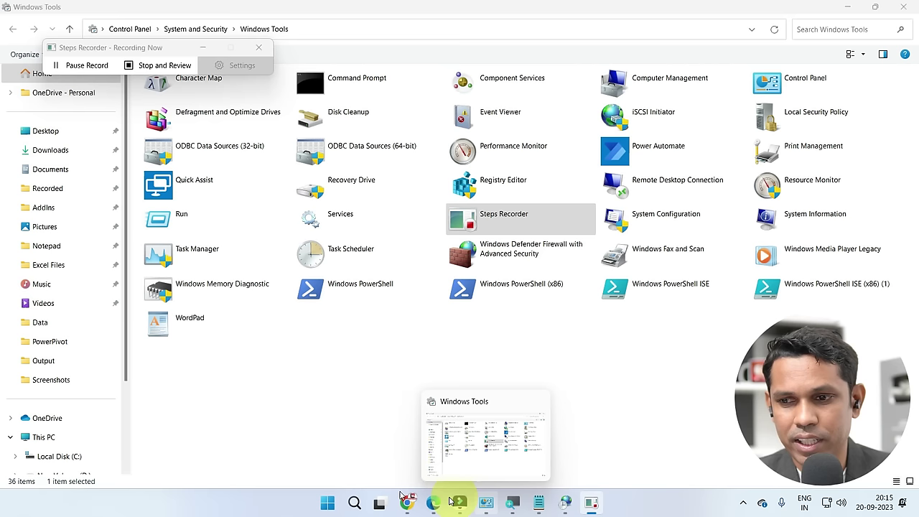
click(328, 500)
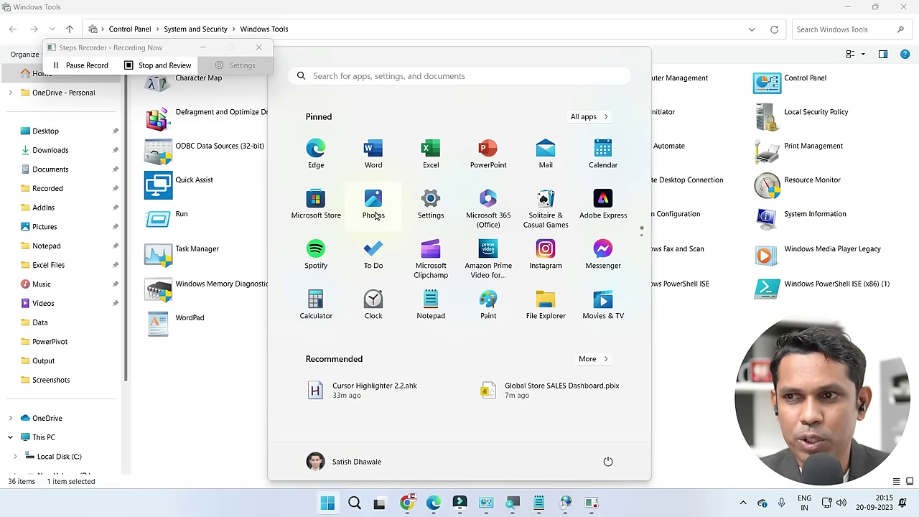
click(315, 152)
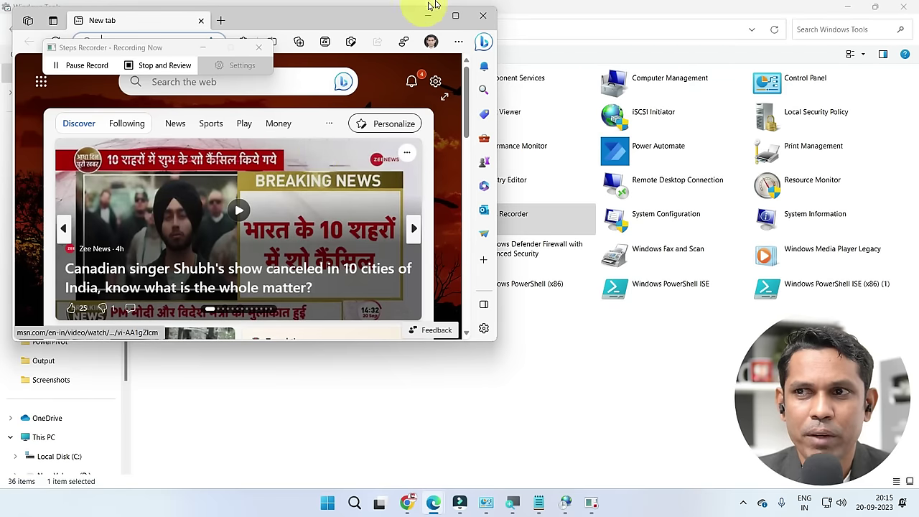
click(485, 17)
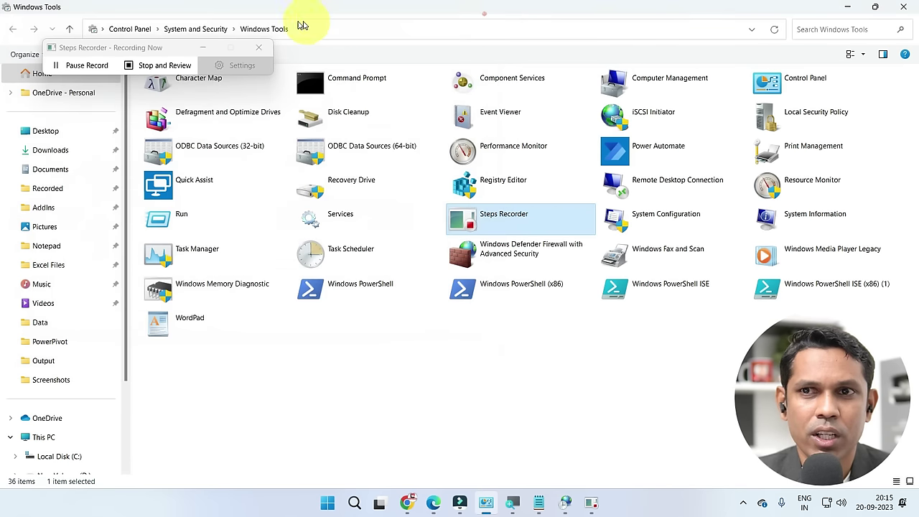
click(163, 70)
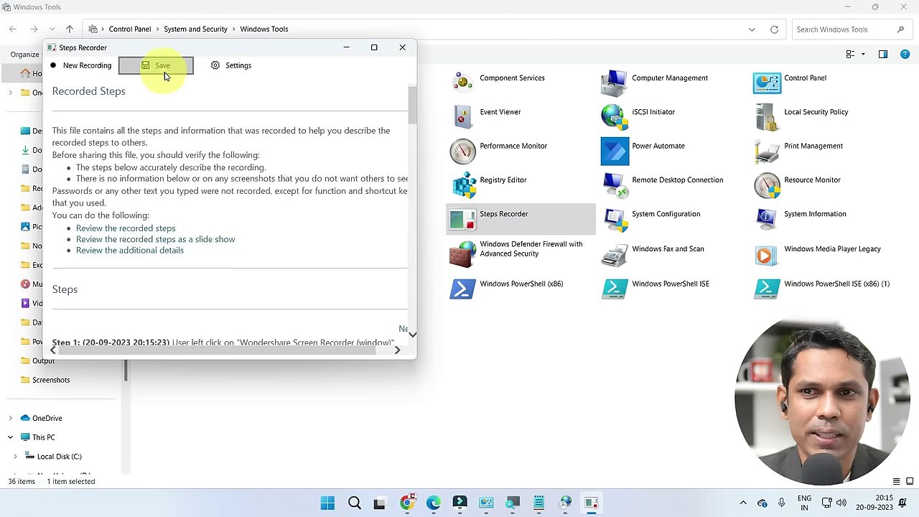
Step: Review the recorded steps with their screenshots and descriptions, and close Steps Recorder without saving the recording
scroll(180, 194, down, 5)
scroll(132, 173, up, 1)
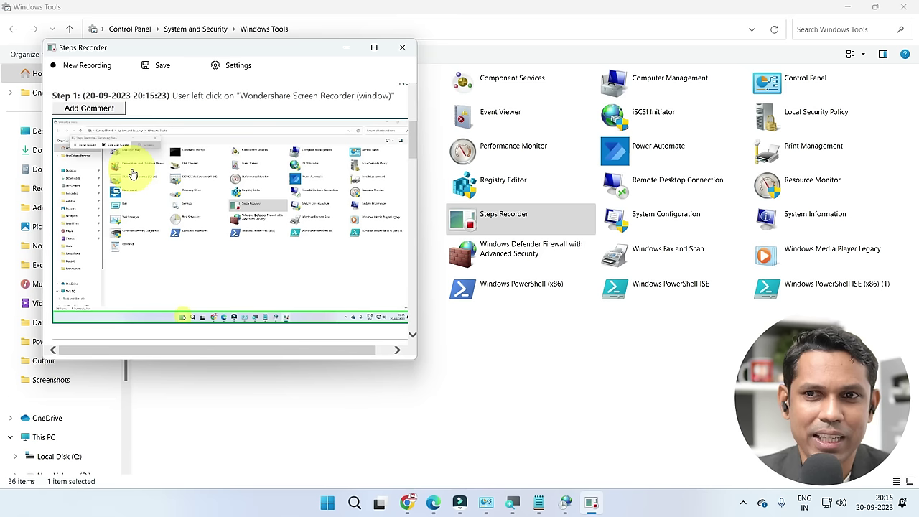
scroll(144, 172, down, 3)
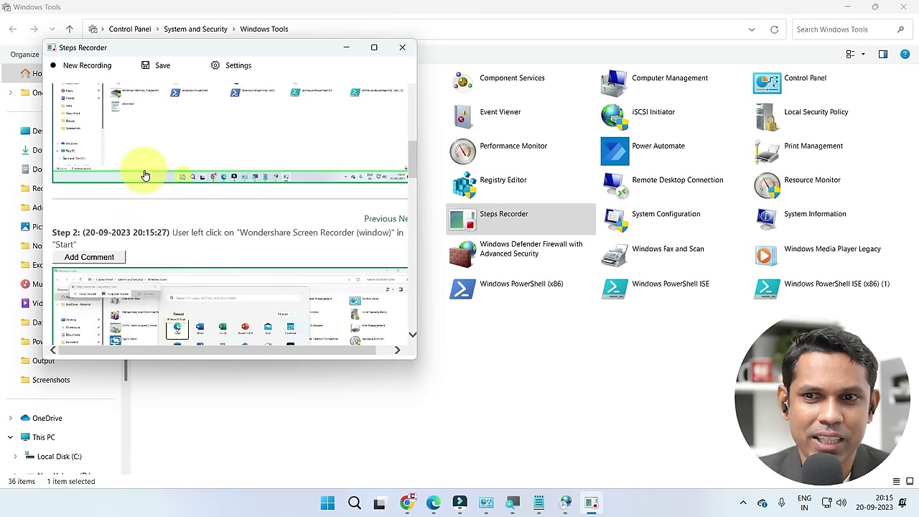
scroll(144, 175, down, 3)
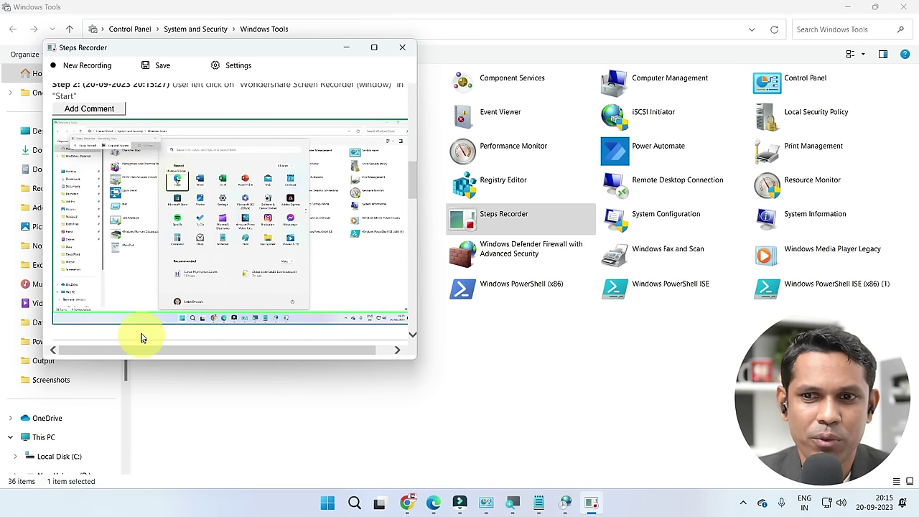
scroll(181, 184, down, 6)
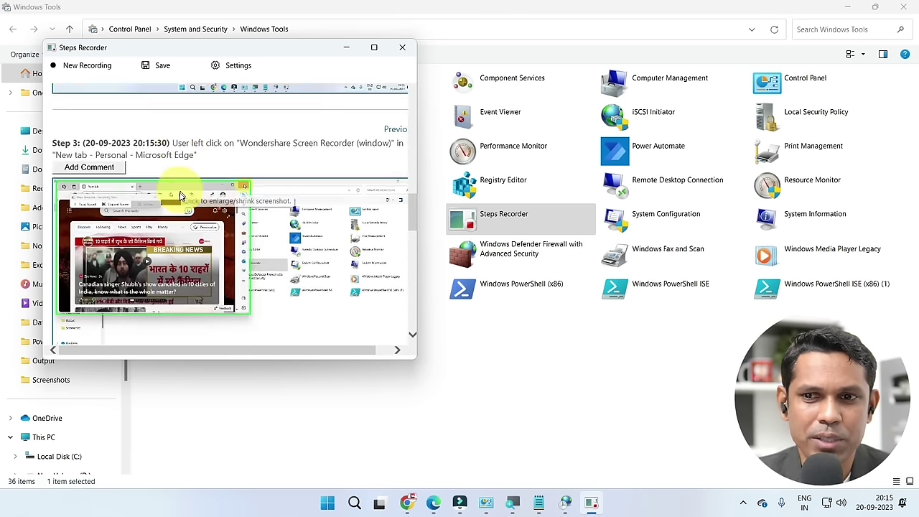
scroll(144, 209, up, 1)
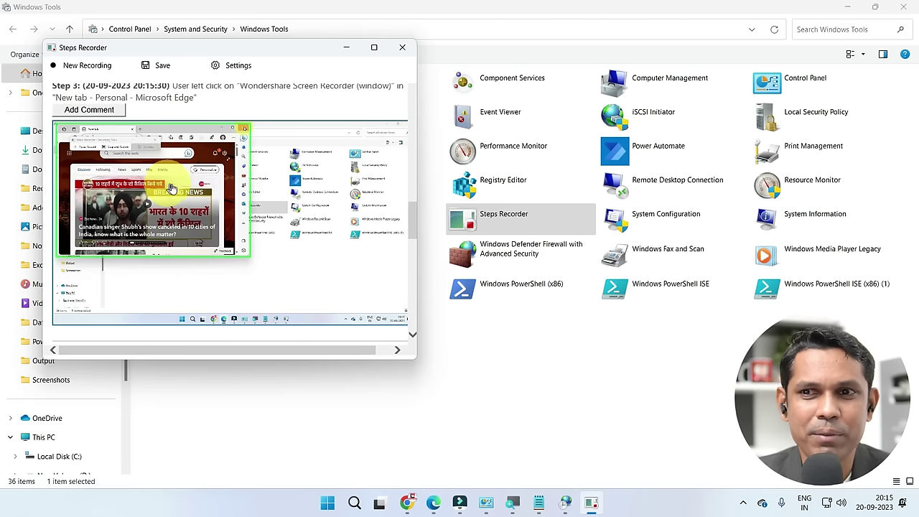
scroll(168, 198, down, 1)
scroll(166, 197, up, 1)
scroll(166, 197, up, 10)
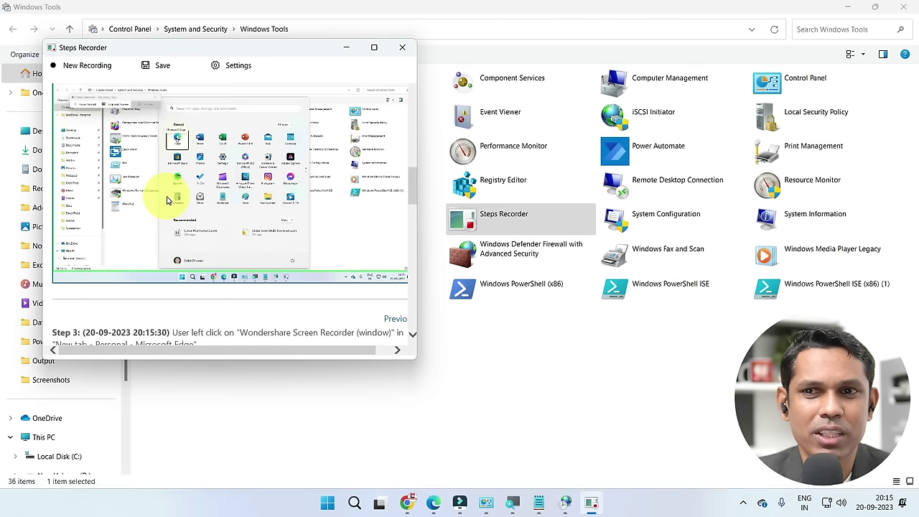
scroll(170, 207, down, 3)
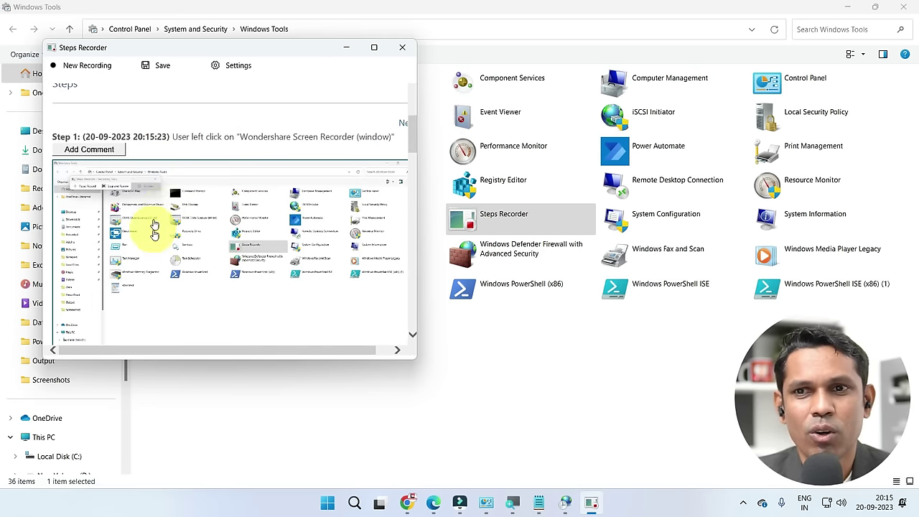
scroll(199, 164, down, 5)
scroll(194, 158, up, 6)
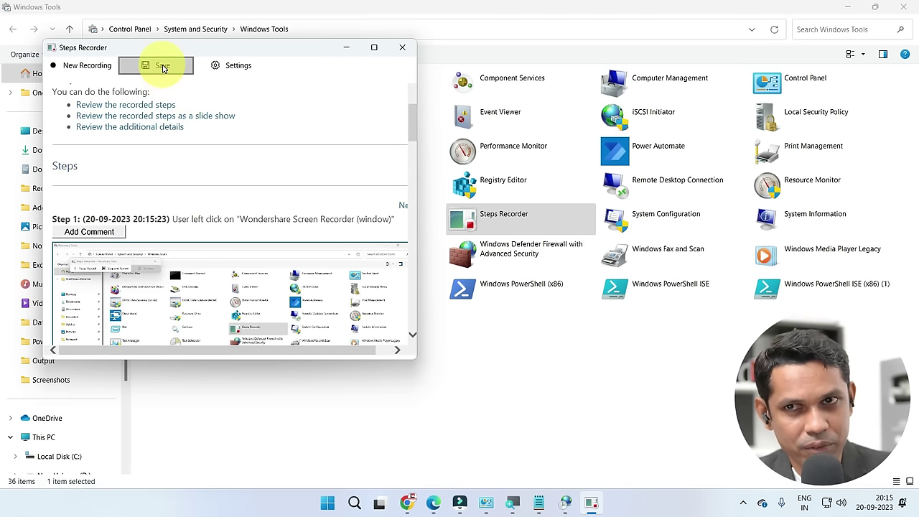
click(403, 48)
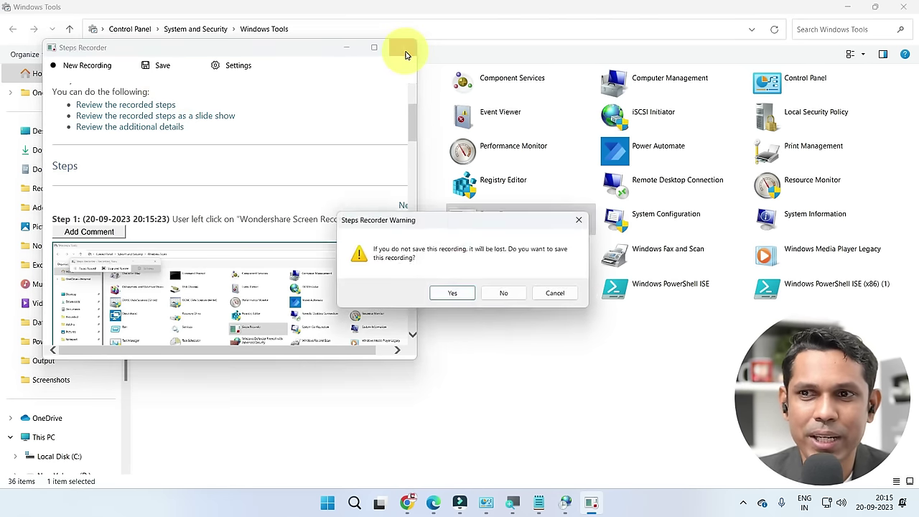
click(495, 295)
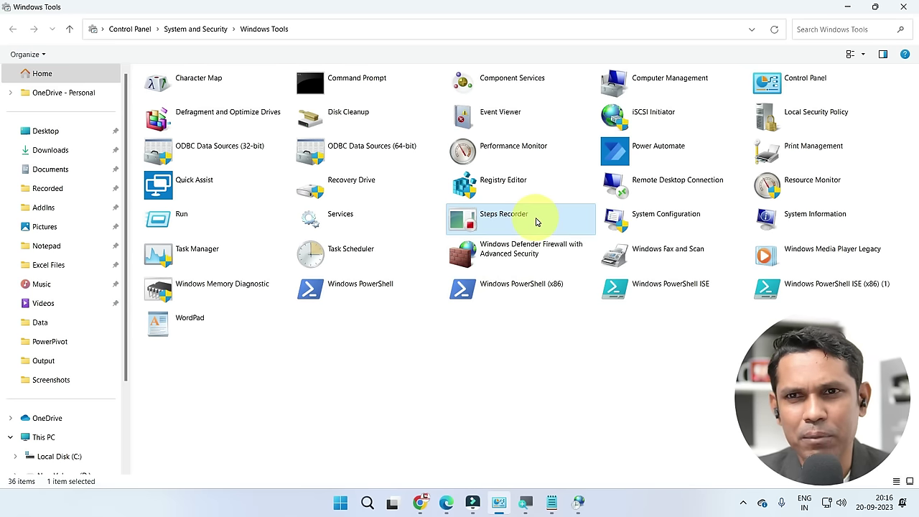
Step: Open System Configuration and view its general startup selection, boot options and services list
click(670, 225)
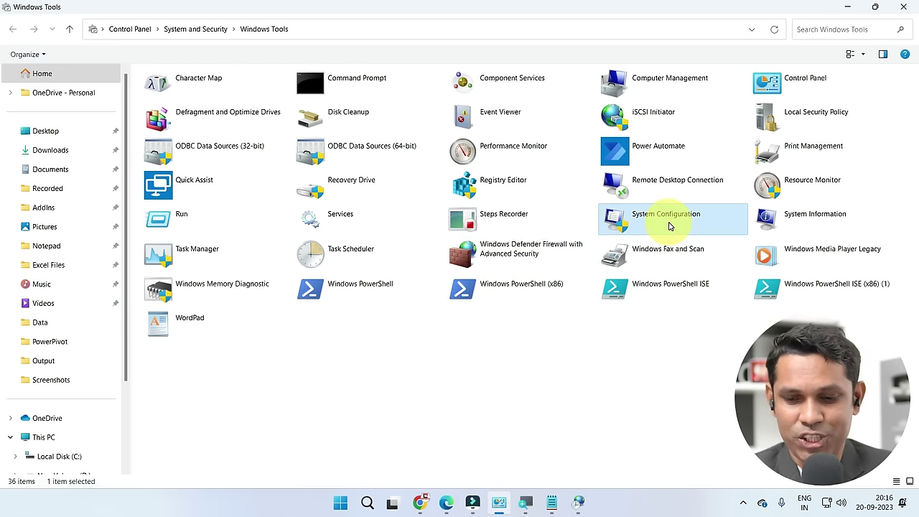
double_click(669, 226)
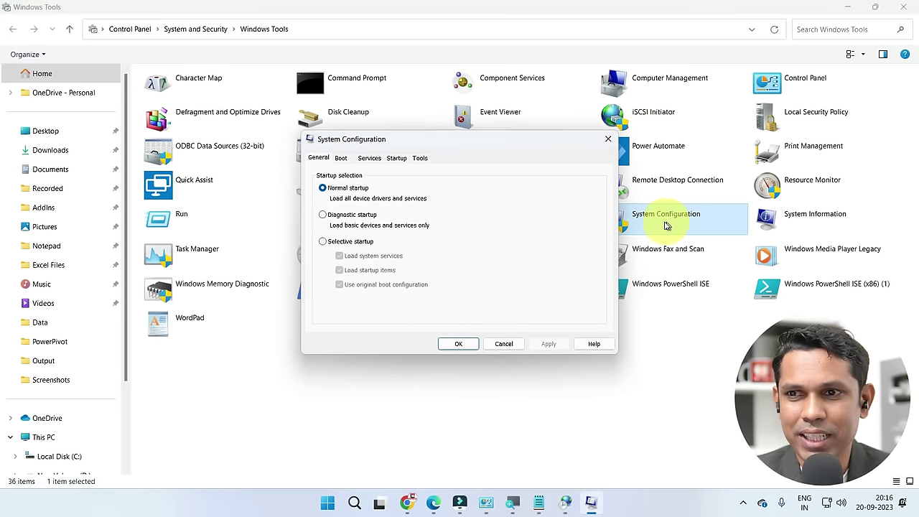
click(340, 158)
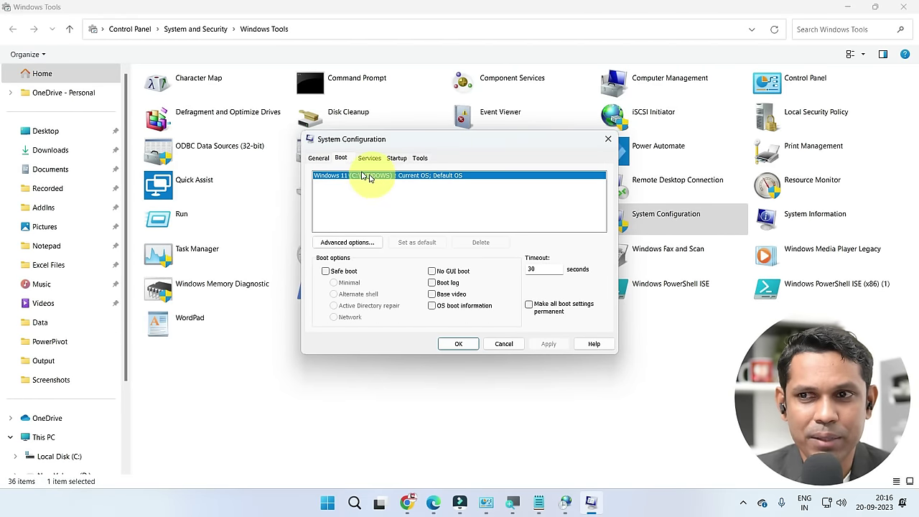
click(324, 163)
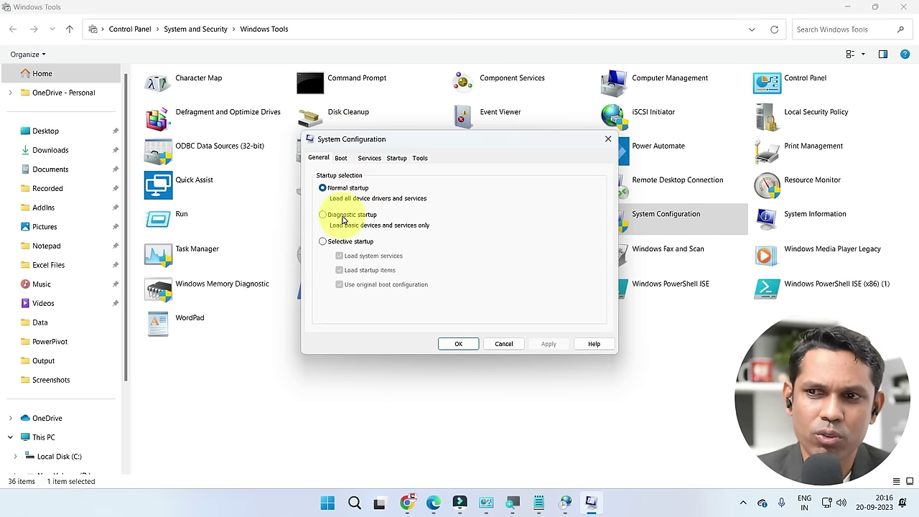
click(342, 158)
click(366, 159)
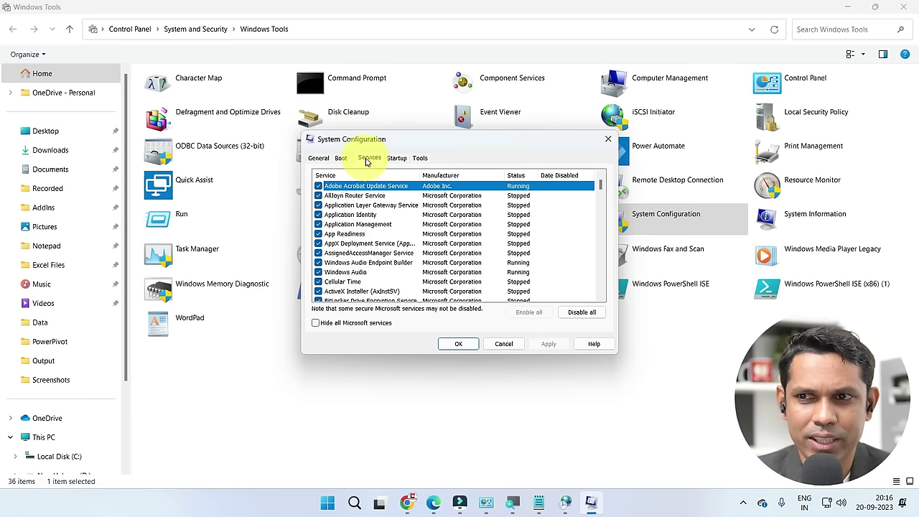
Step: Open Task Manager from System Configuration's startup section, review the startup apps and their status, and close Task Manager
click(397, 158)
click(459, 192)
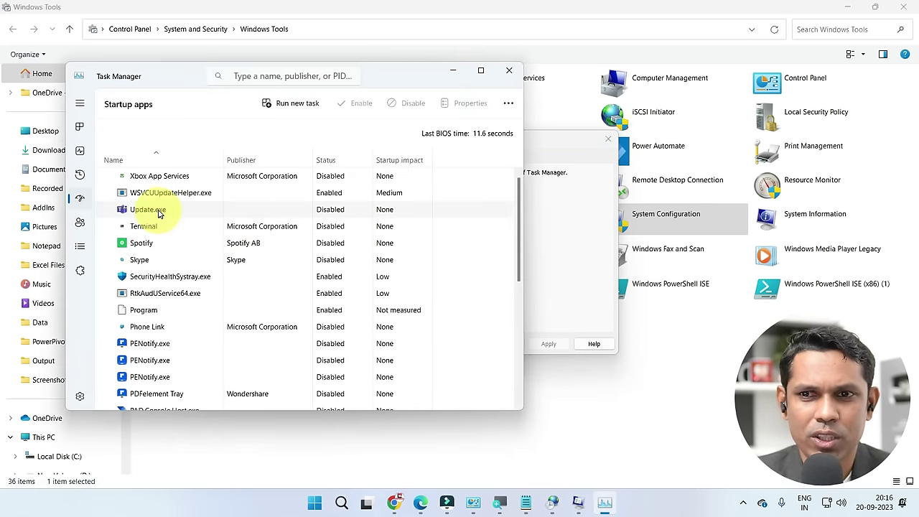
scroll(156, 307, down, 1)
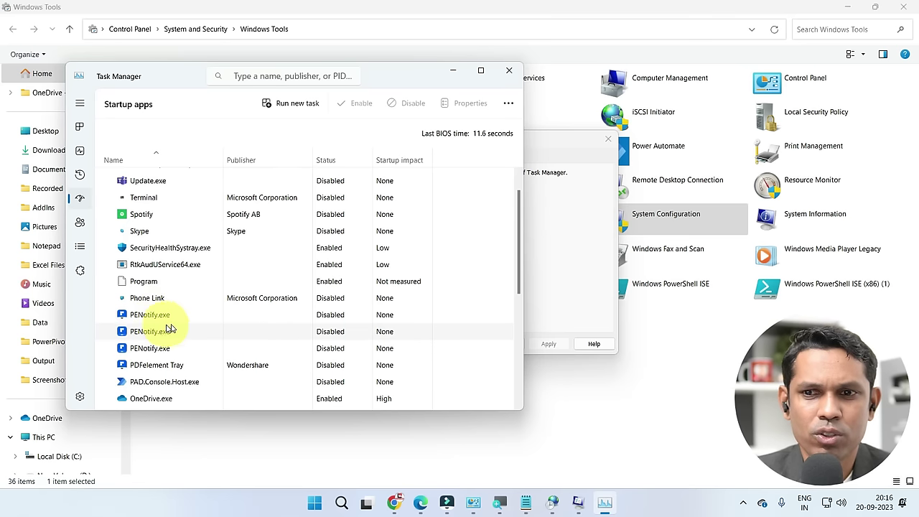
click(223, 316)
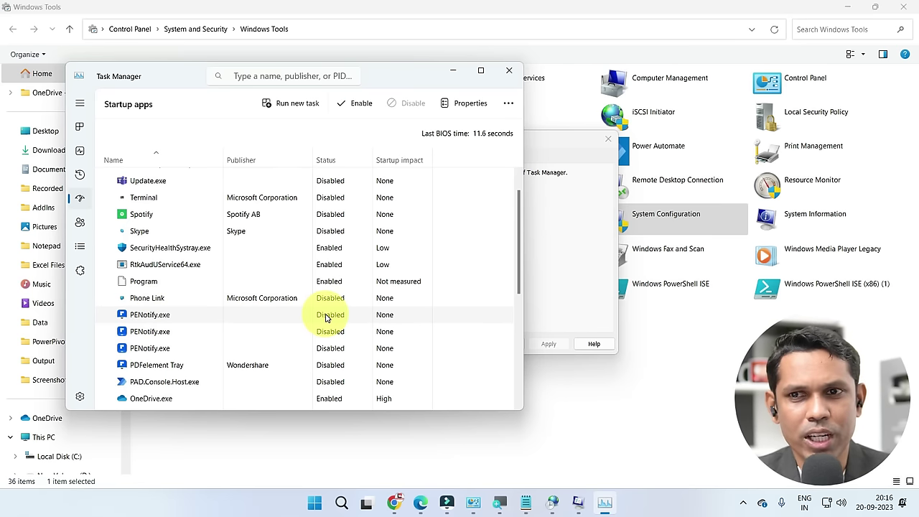
scroll(332, 318, down, 2)
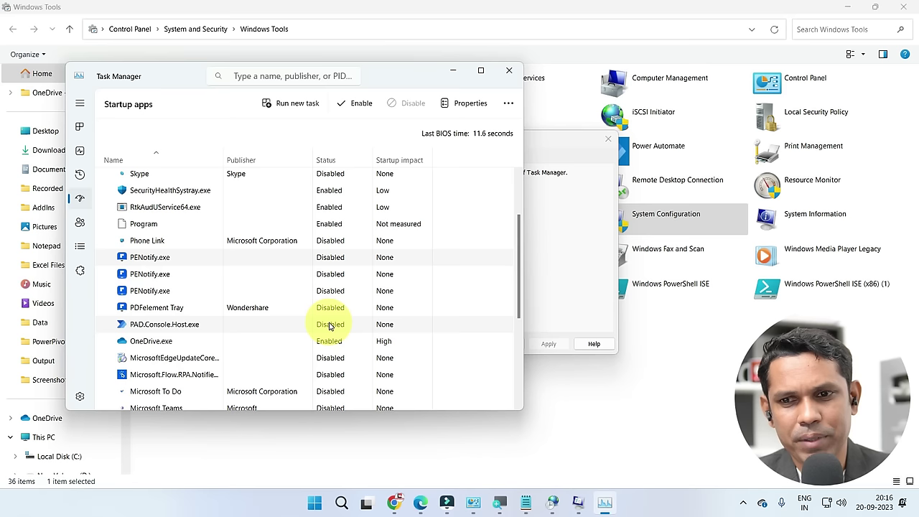
click(510, 70)
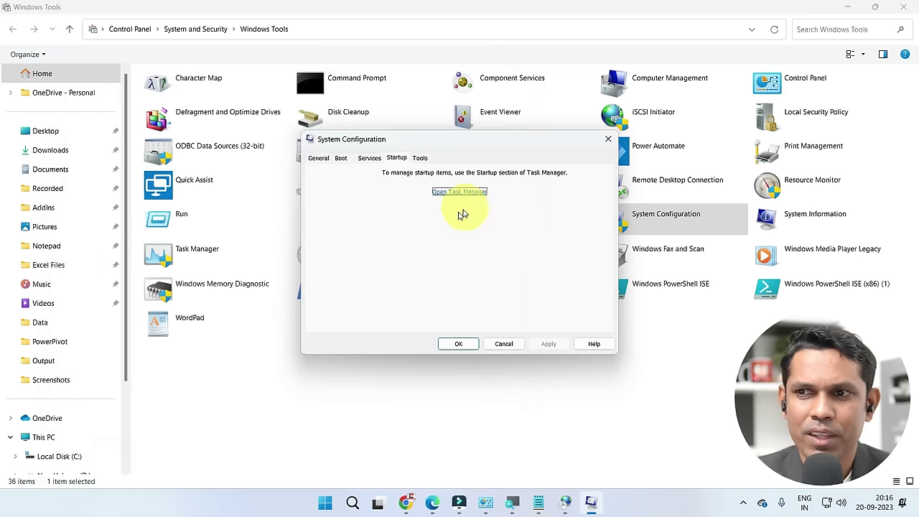
Step: View System Configuration's list of launchable tools, revisit the general, boot and services settings, and close System Configuration
click(515, 344)
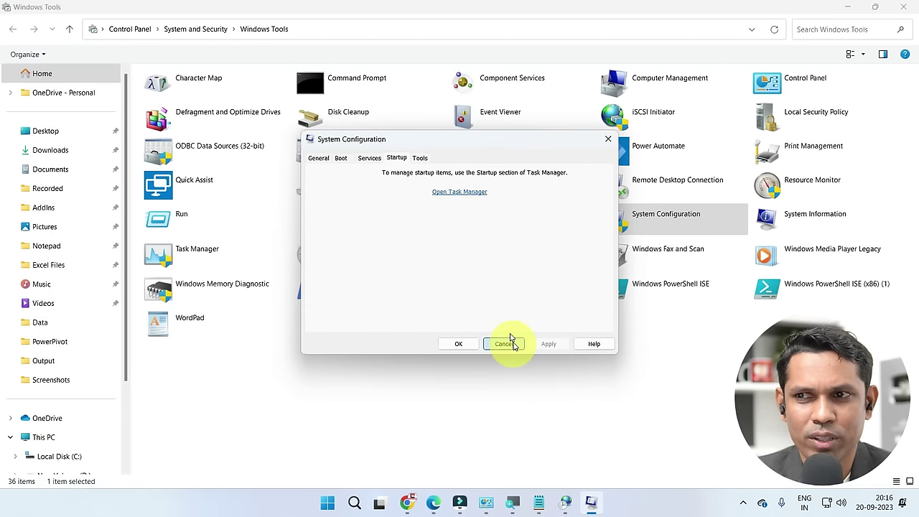
click(421, 158)
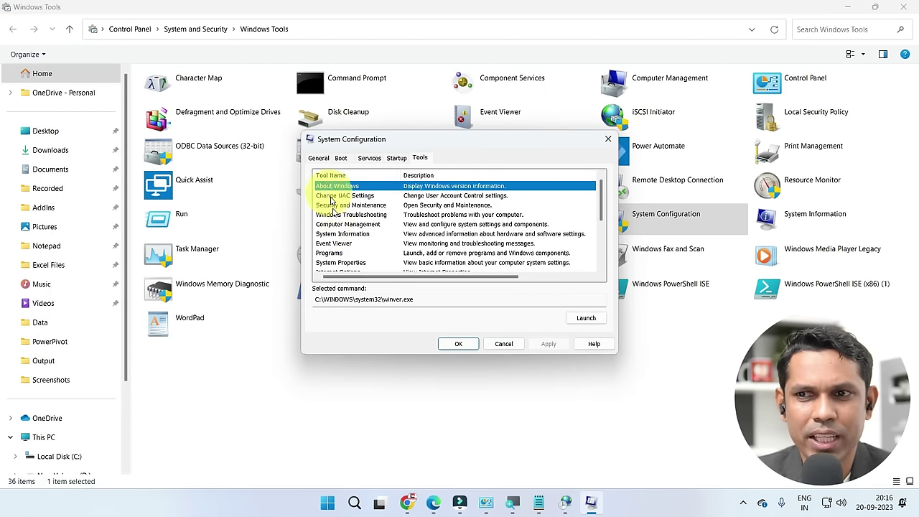
click(318, 158)
click(340, 158)
click(370, 158)
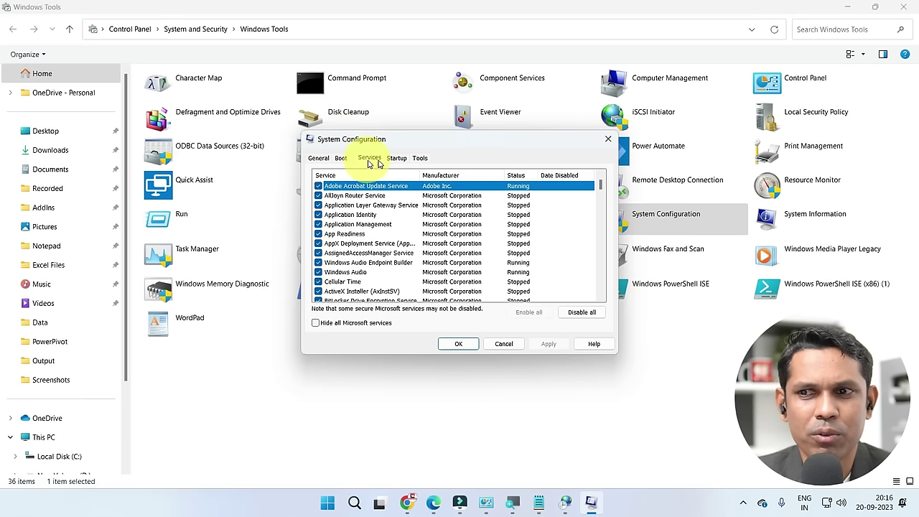
click(608, 139)
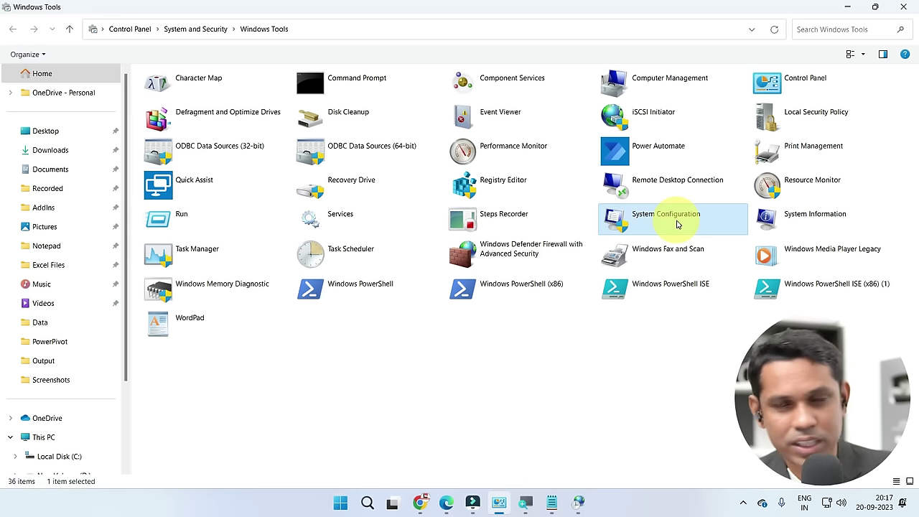
Step: Open System Information from Windows Tools and maximize its window to view the system summary
click(795, 218)
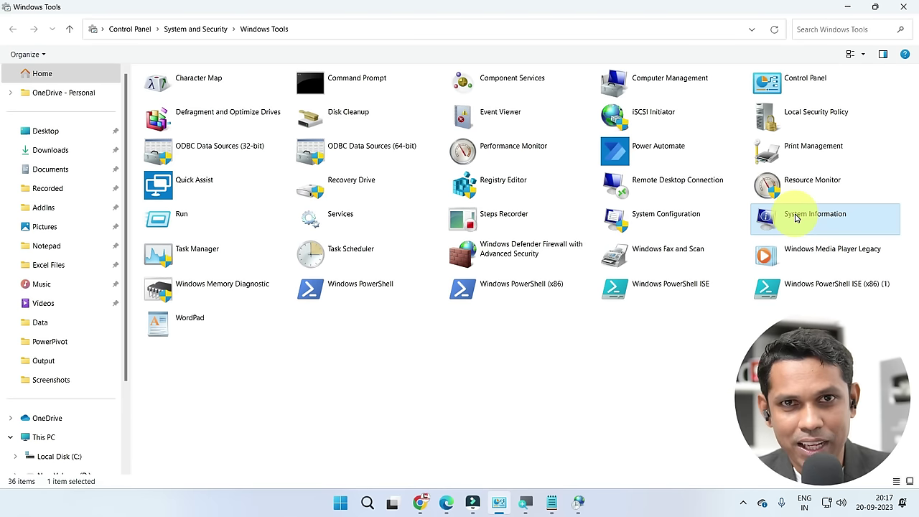
double_click(796, 218)
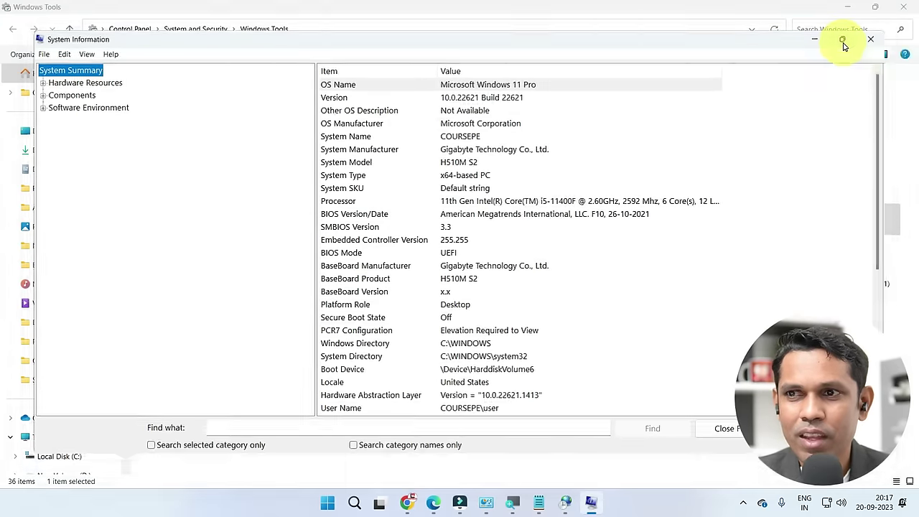
click(842, 41)
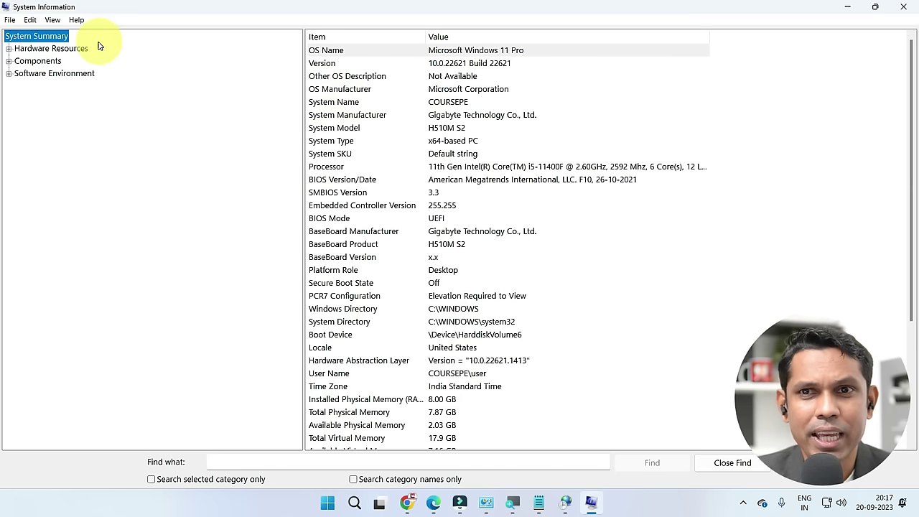
Step: Expand the Software Environment, Components and Hardware Resources categories to view their subcategories, and close System Information
click(34, 75)
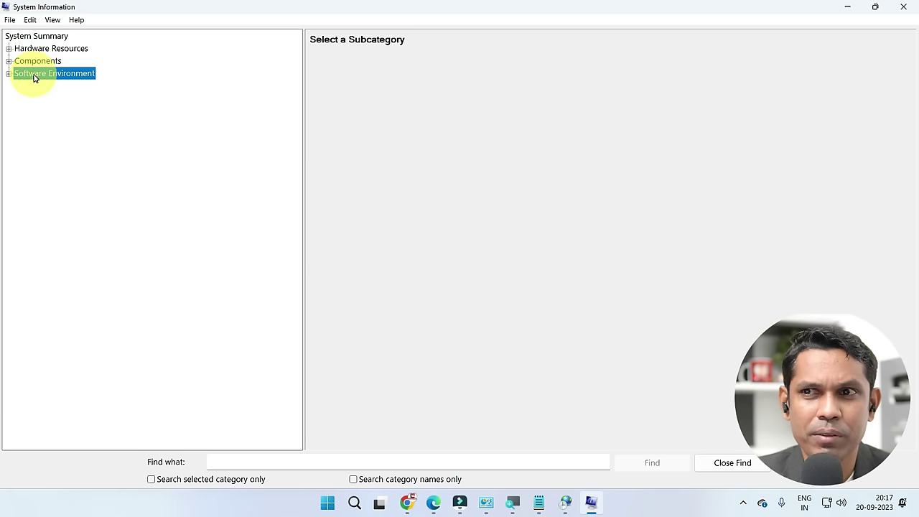
click(9, 74)
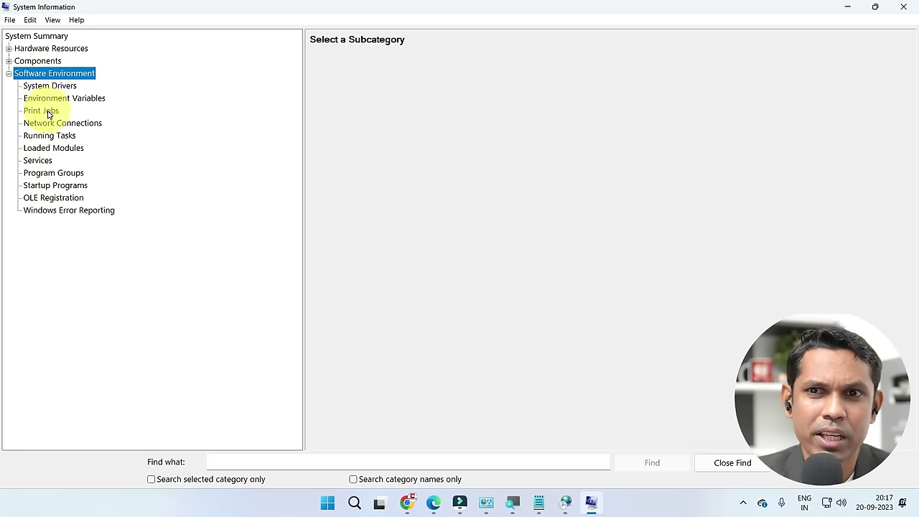
click(9, 61)
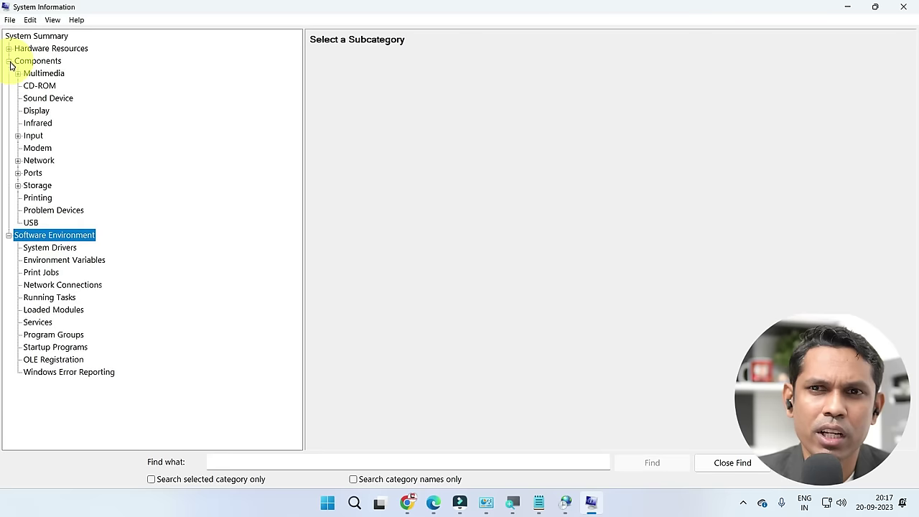
click(9, 49)
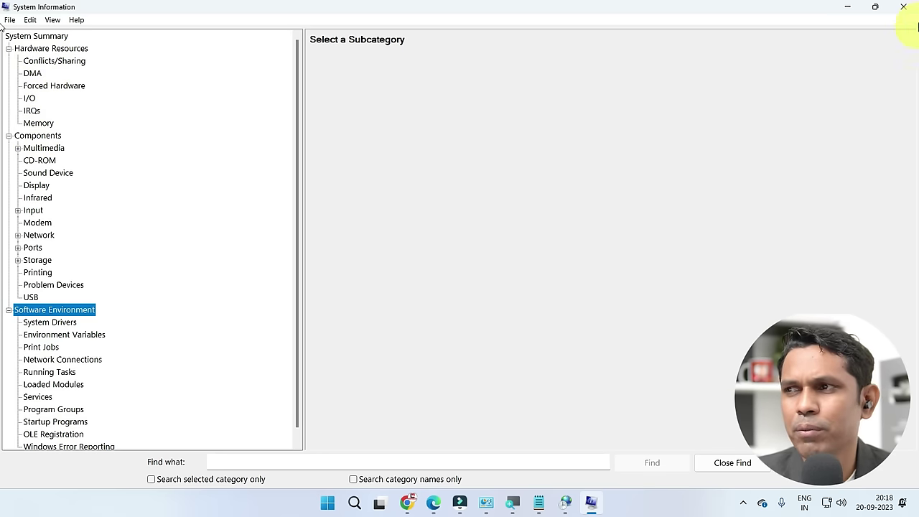
click(900, 7)
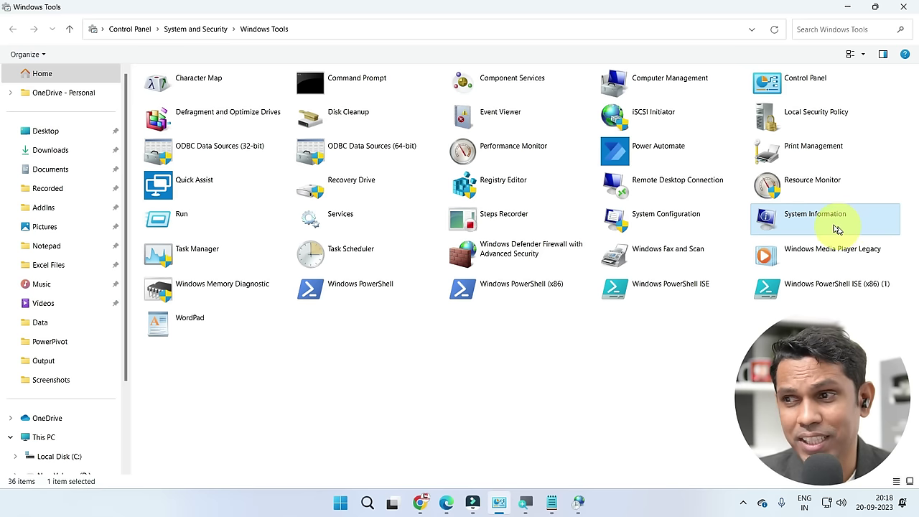
Step: Open Task Manager from Windows Tools, show the End task option for Google Chrome without using it, and close Task Manager
double_click(208, 256)
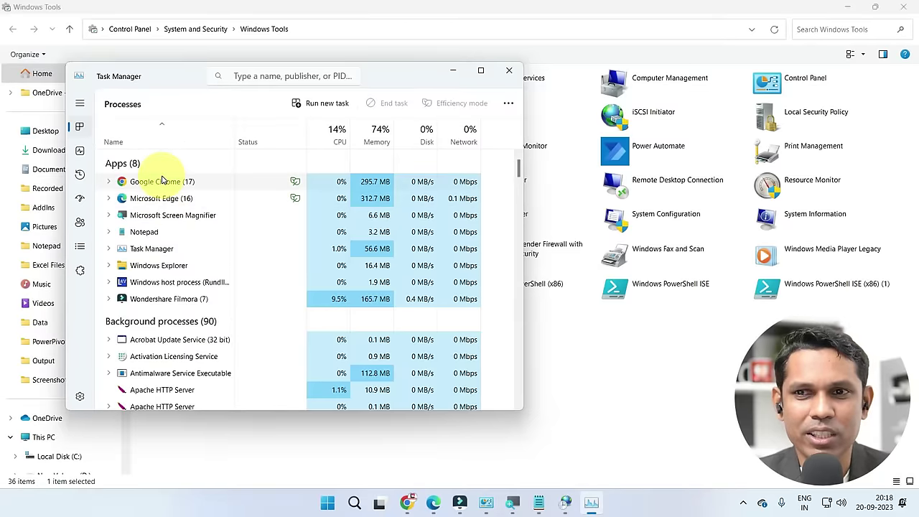
click(162, 181)
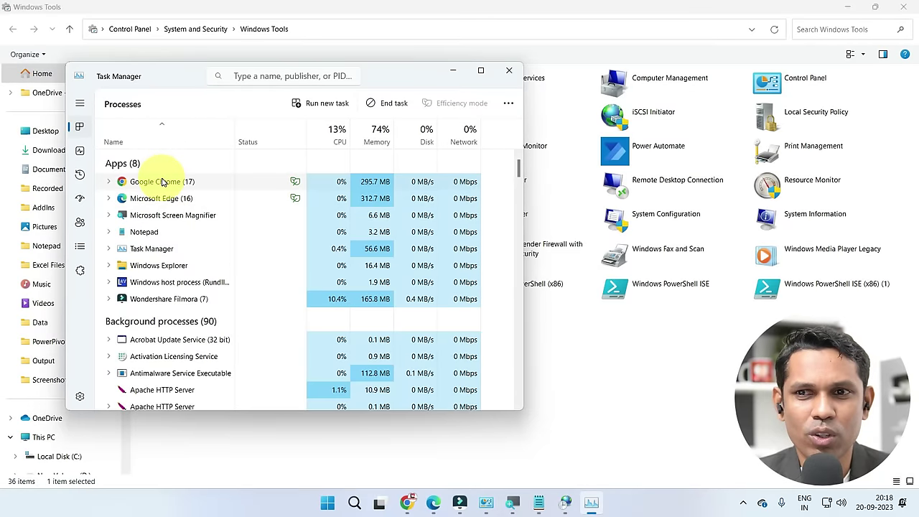
right_click(178, 183)
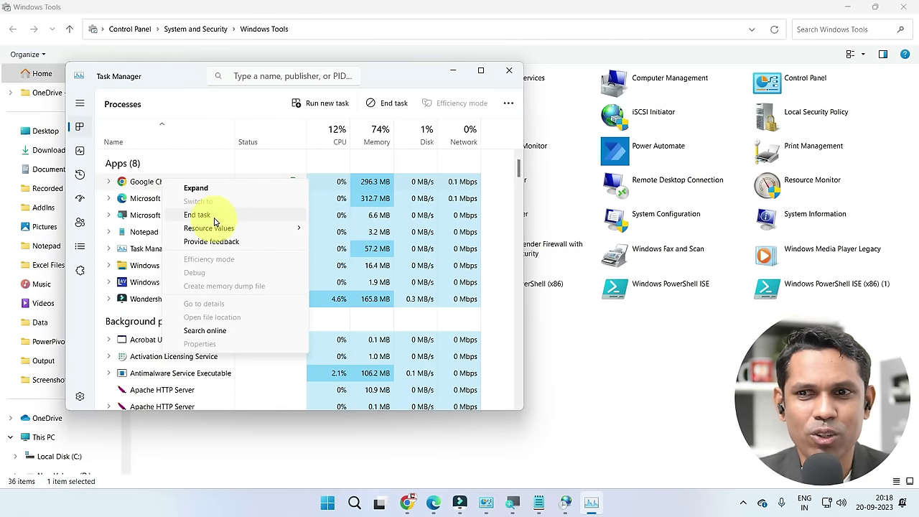
click(512, 71)
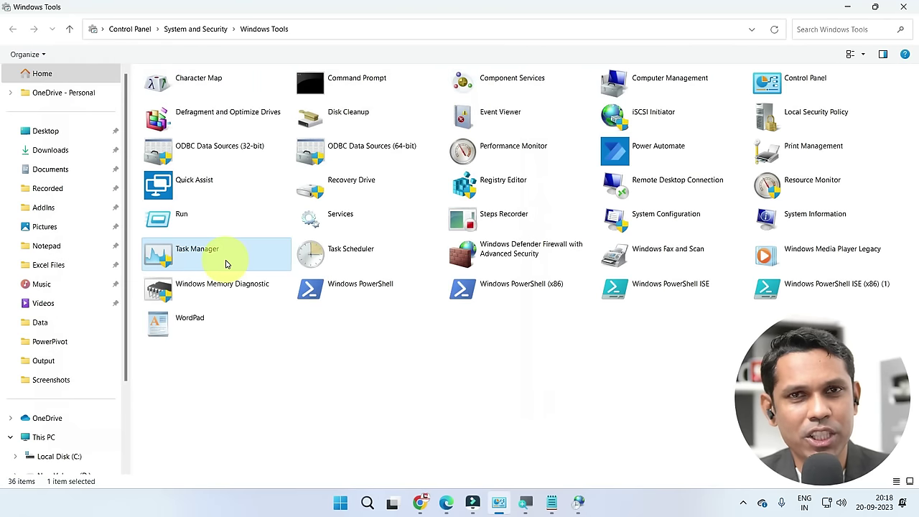
Step: Open Task Scheduler, view the actions, conditions and settings available for a new task, and close everything without creating the task
double_click(344, 252)
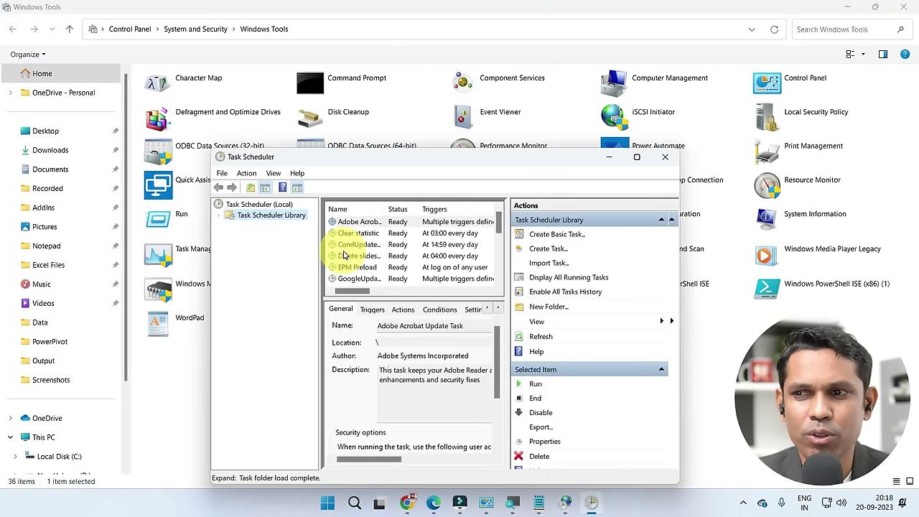
click(553, 249)
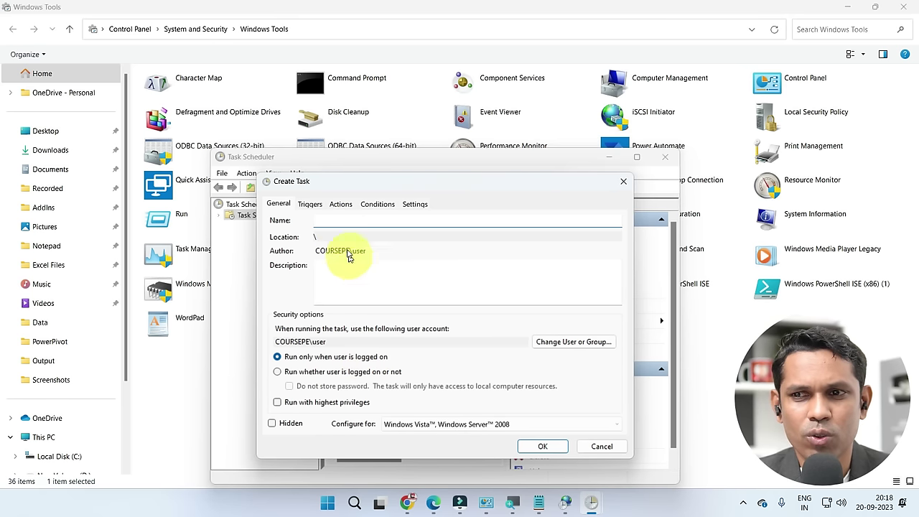
click(340, 204)
click(375, 206)
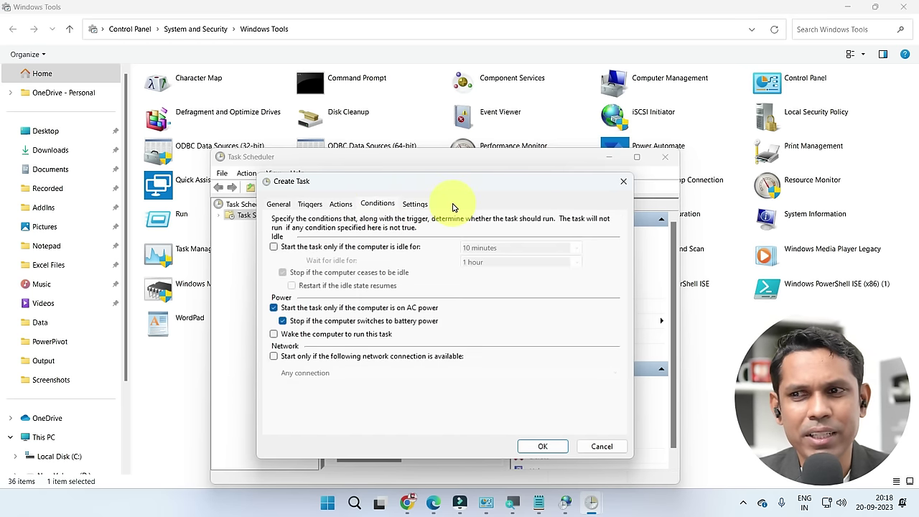
click(415, 204)
click(622, 186)
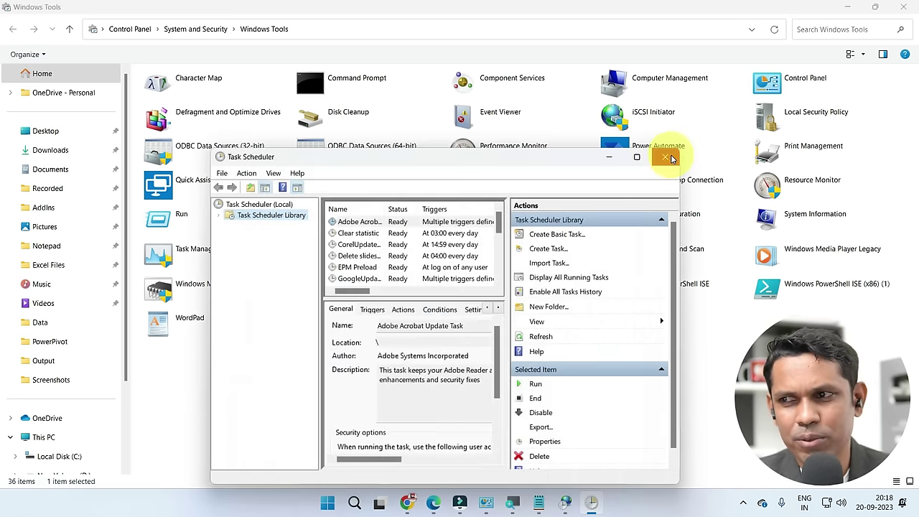
click(665, 156)
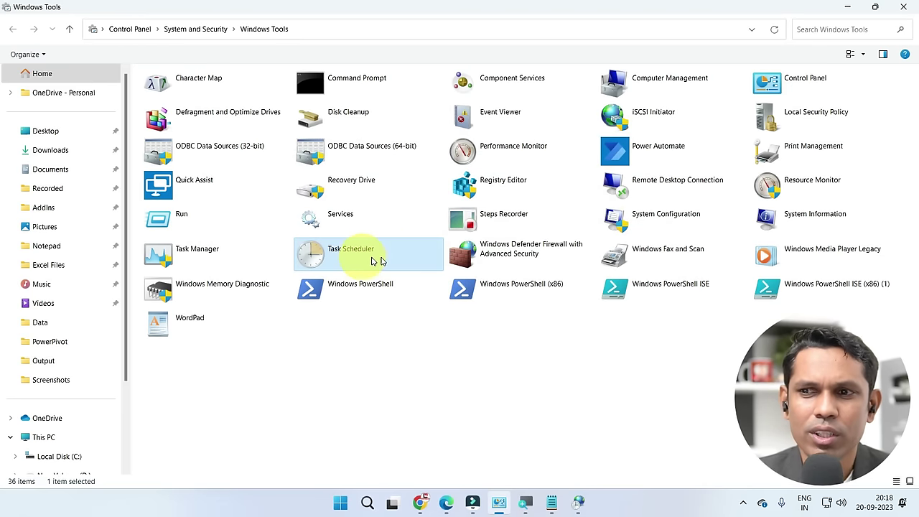
Step: Open Windows Defender Firewall with Advanced Security, view the overview of its domain, private and public profiles, and close it
click(534, 256)
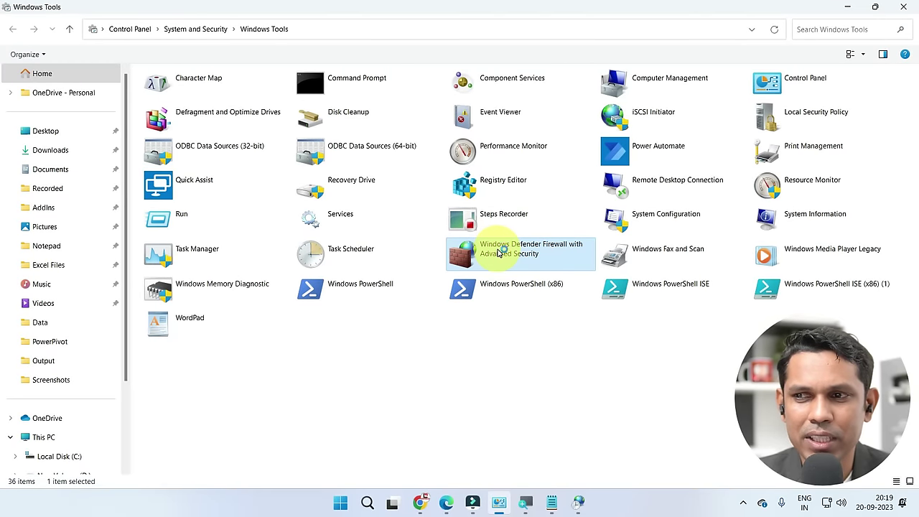
double_click(499, 253)
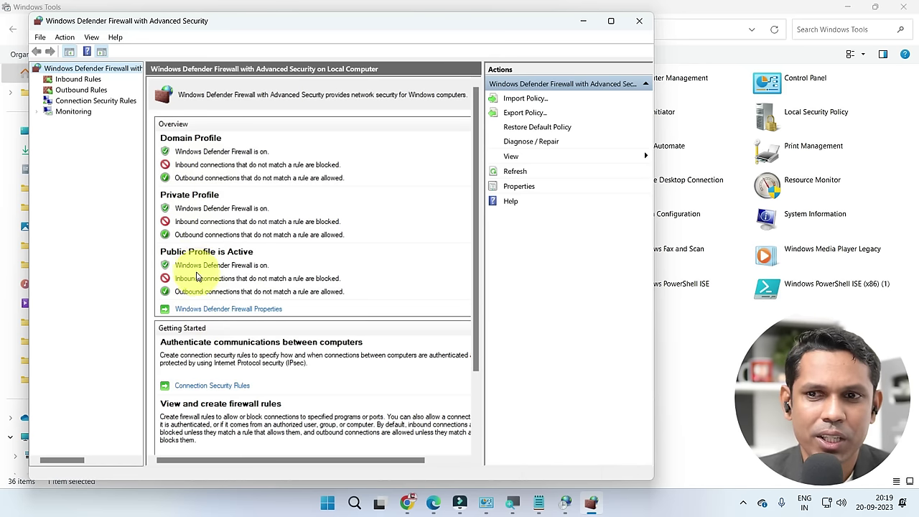
click(639, 20)
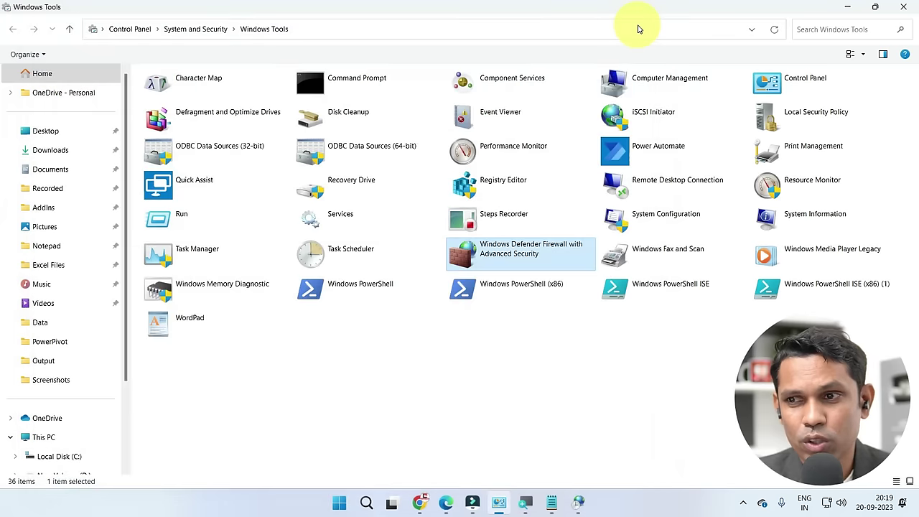
Step: Search Windows for "WINDO" to open Windows Defender Firewall, view its on/off settings for private and public networks, and close it
key(super)
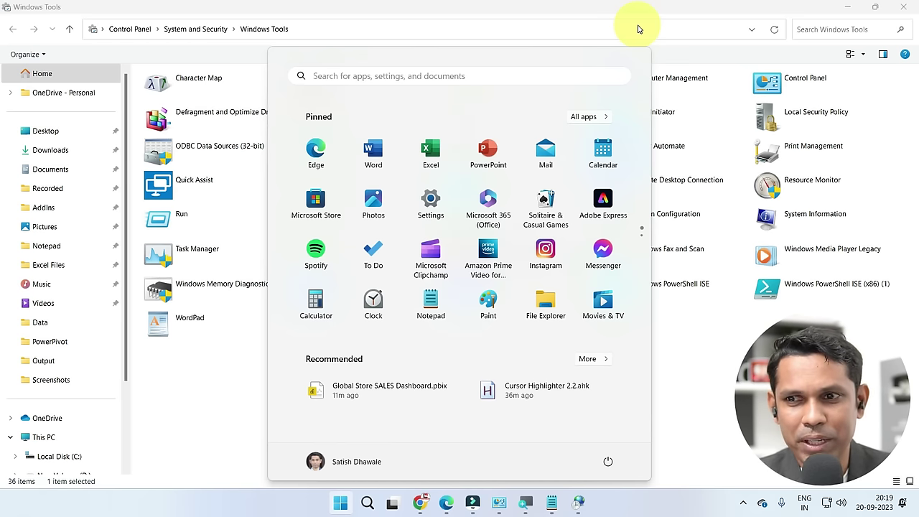
text(WINDO)
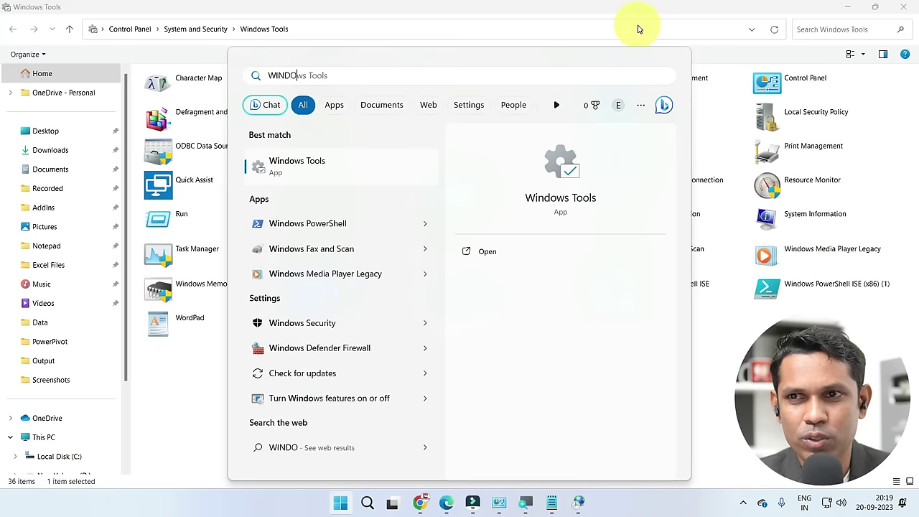
click(321, 352)
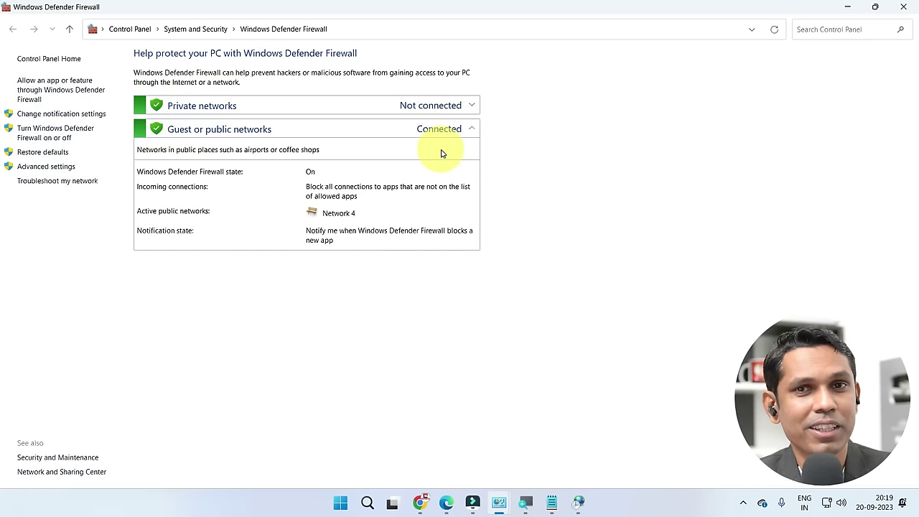
click(50, 133)
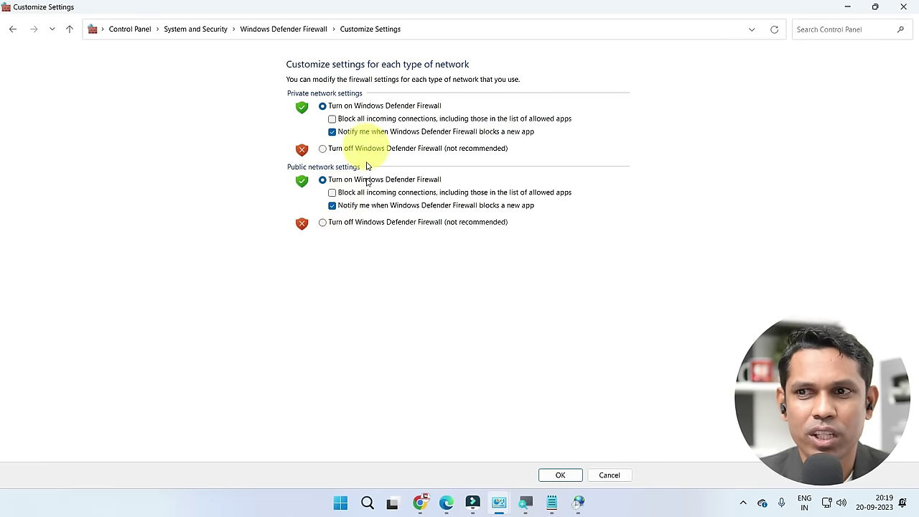
click(905, 5)
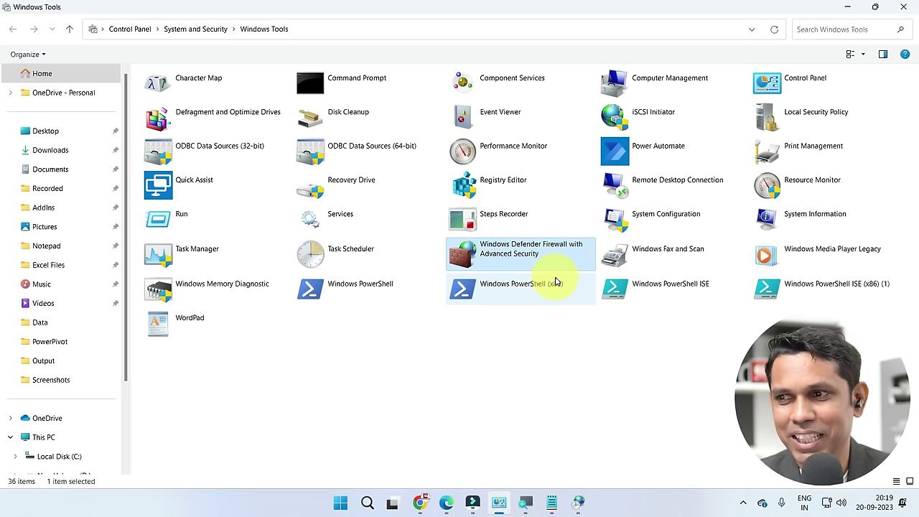
Step: Open Windows Fax and Scan from Windows Tools, view its fax inbox and welcome page, and close it
click(668, 253)
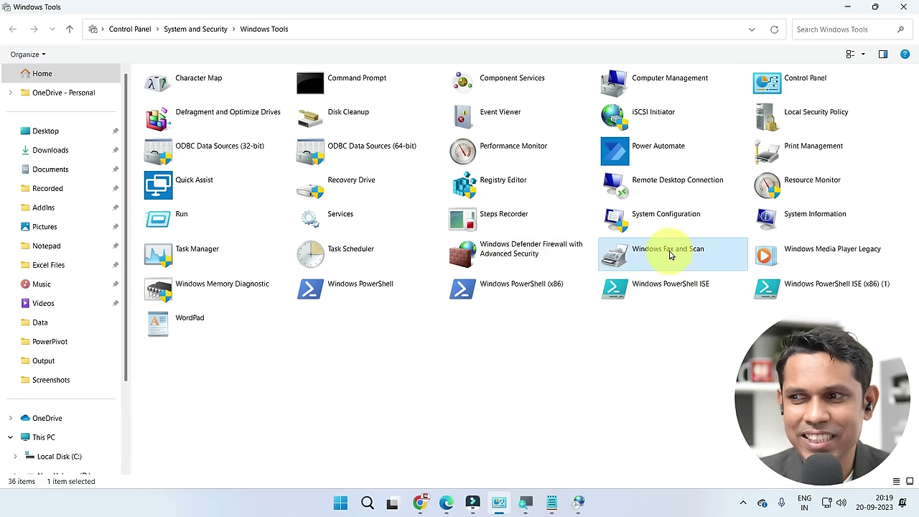
double_click(668, 252)
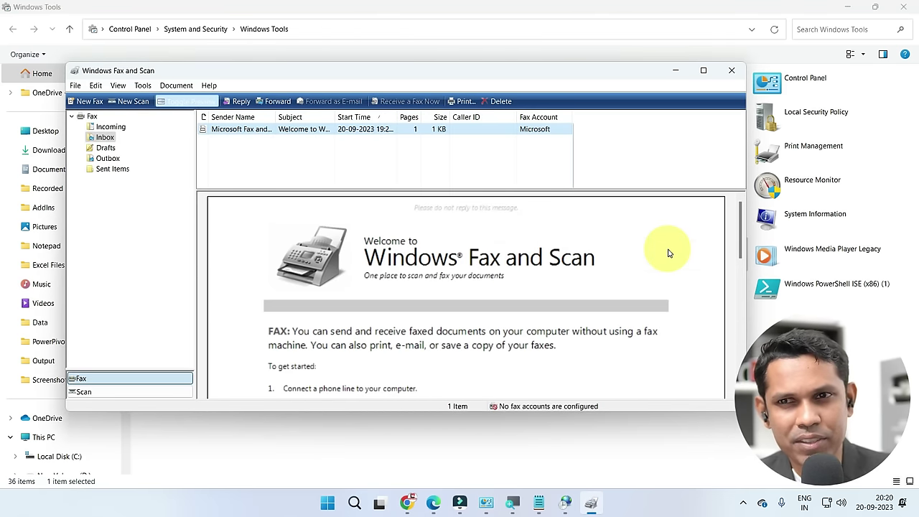
click(729, 74)
Step: Open Windows Media Player Legacy from Windows Tools, view its music library, and close it
click(805, 251)
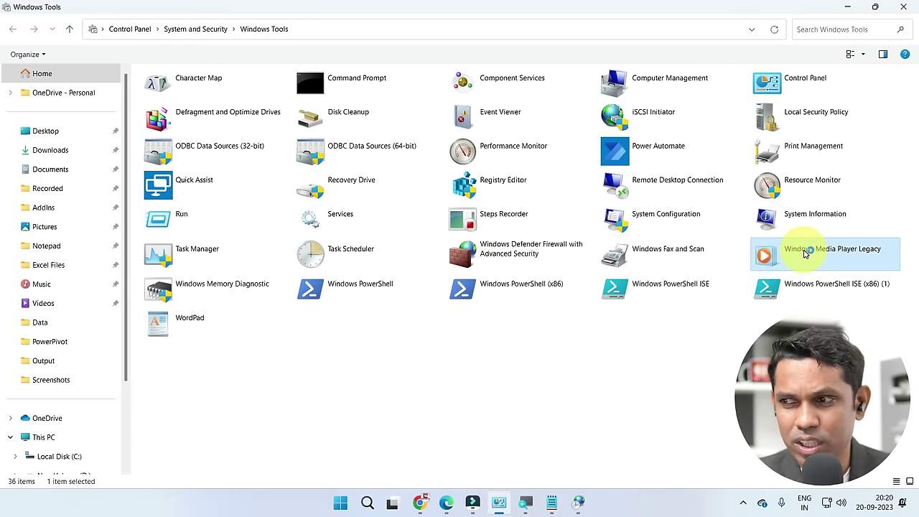
double_click(806, 253)
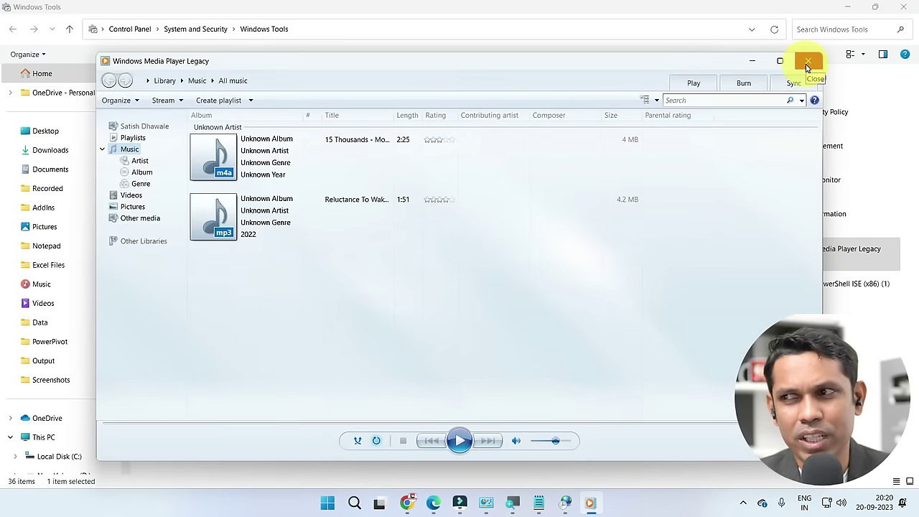
click(807, 63)
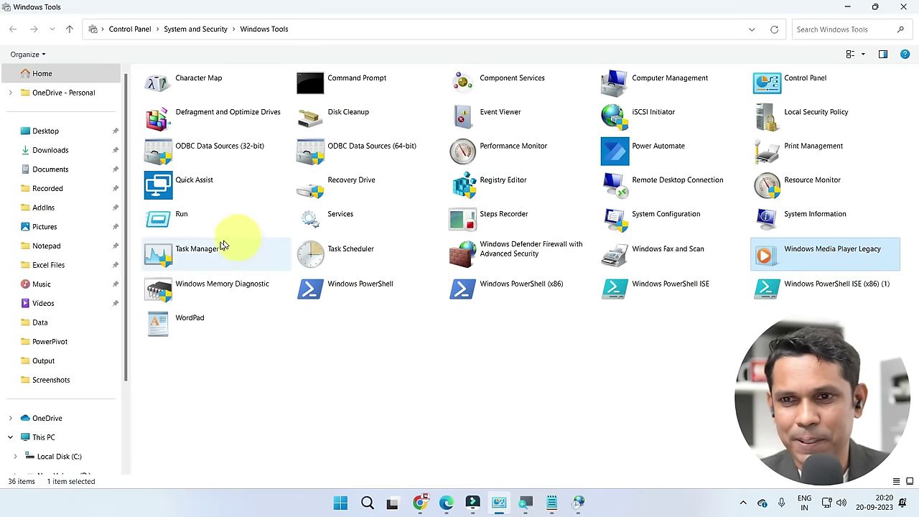
Step: Open Windows Memory Diagnostic, view its two options for checking memory problems, and close it without scheduling a check
click(226, 288)
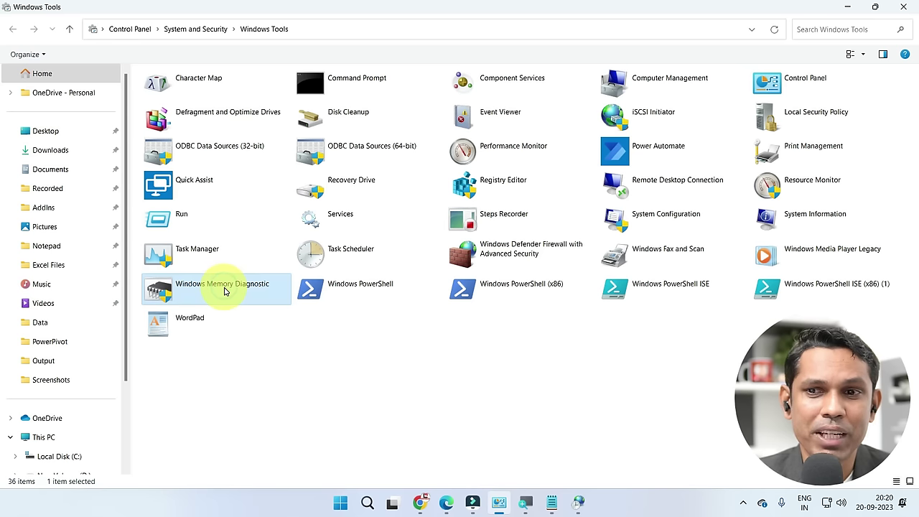
double_click(224, 291)
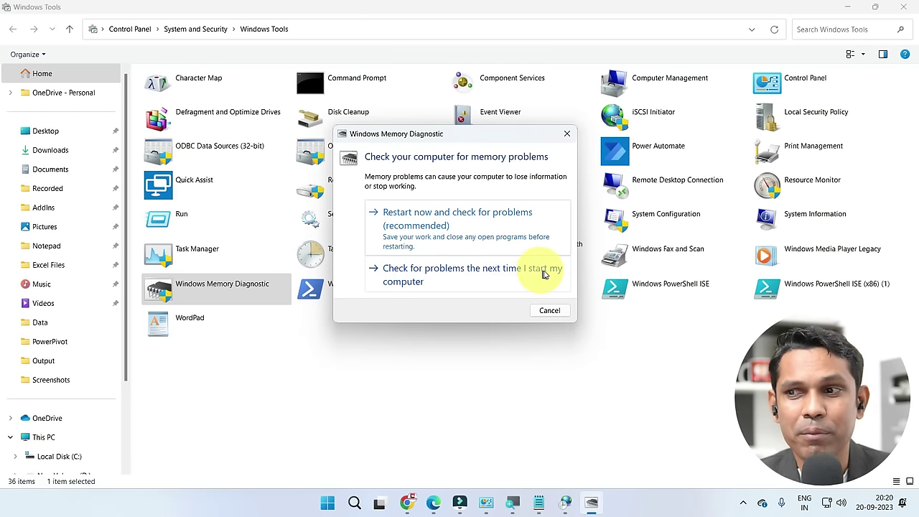
click(565, 135)
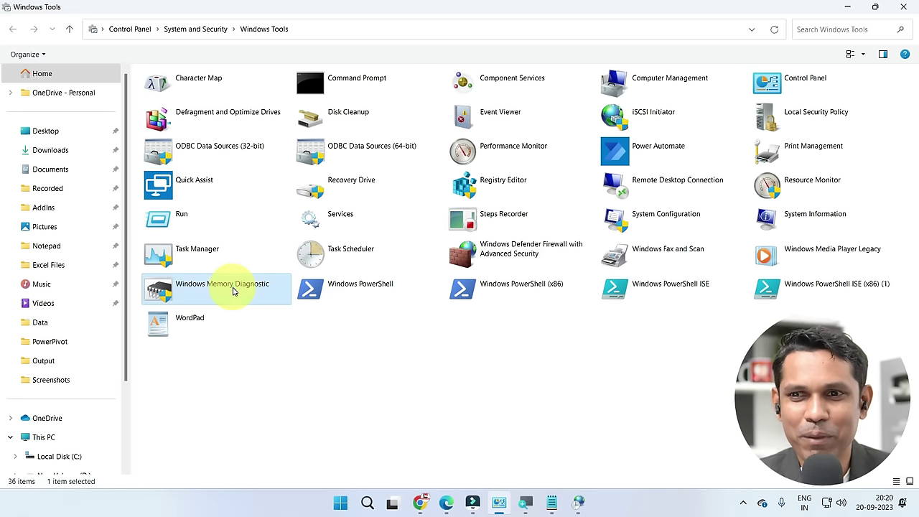
Step: Open Windows PowerShell, schedule a shutdown with SHUTDOWN -S -T 600, and dismiss the sign-out notice
click(341, 291)
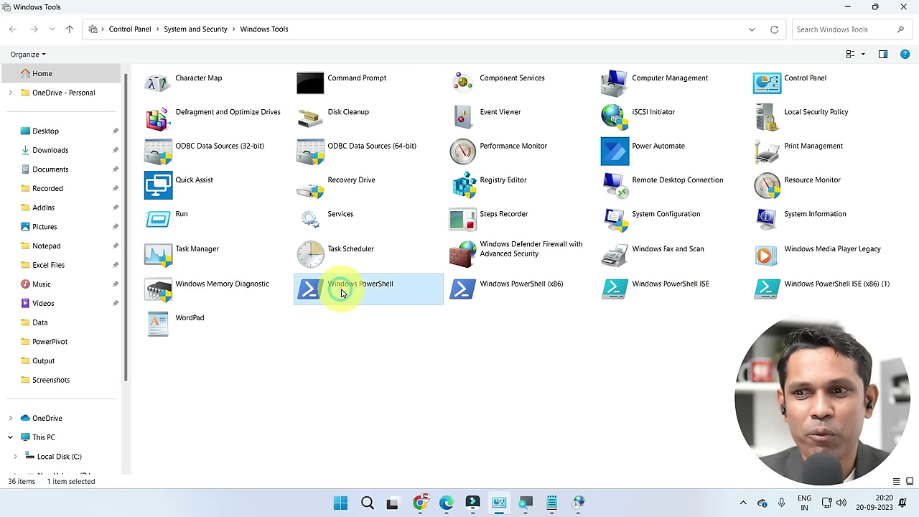
double_click(342, 292)
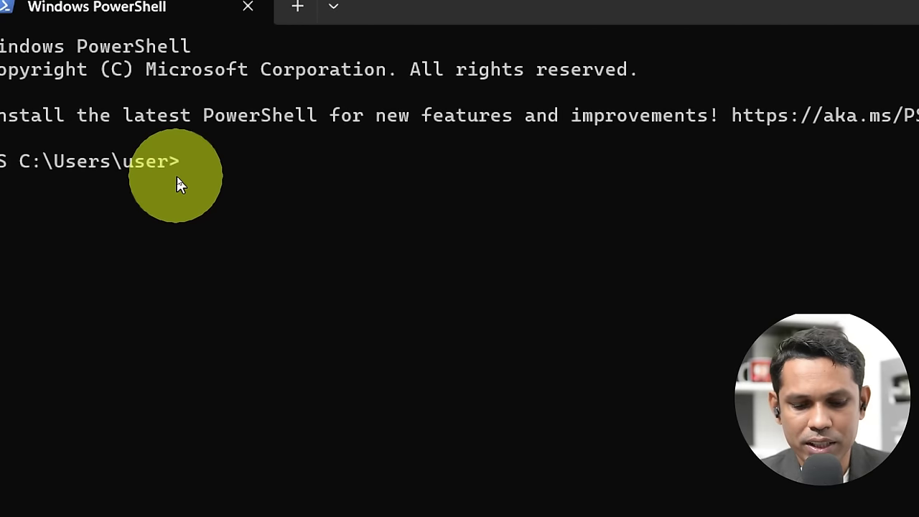
text(SH)
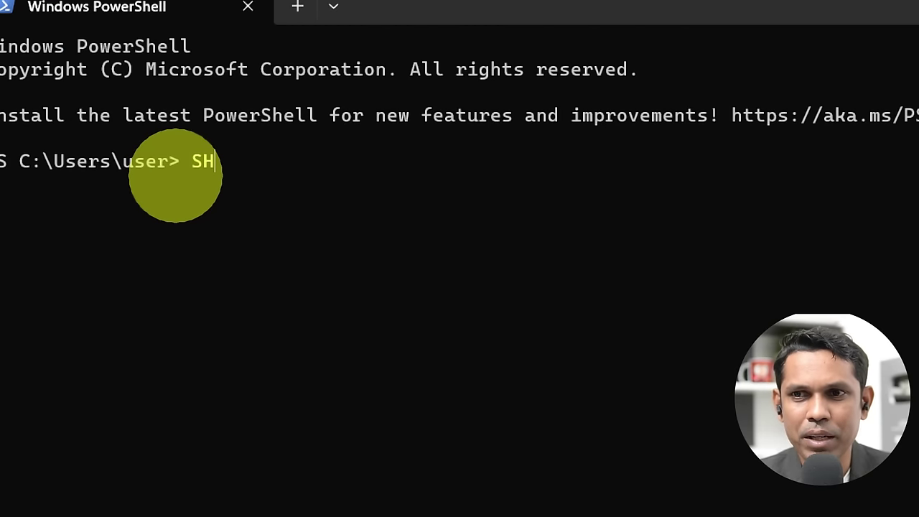
text(UTDOWN )
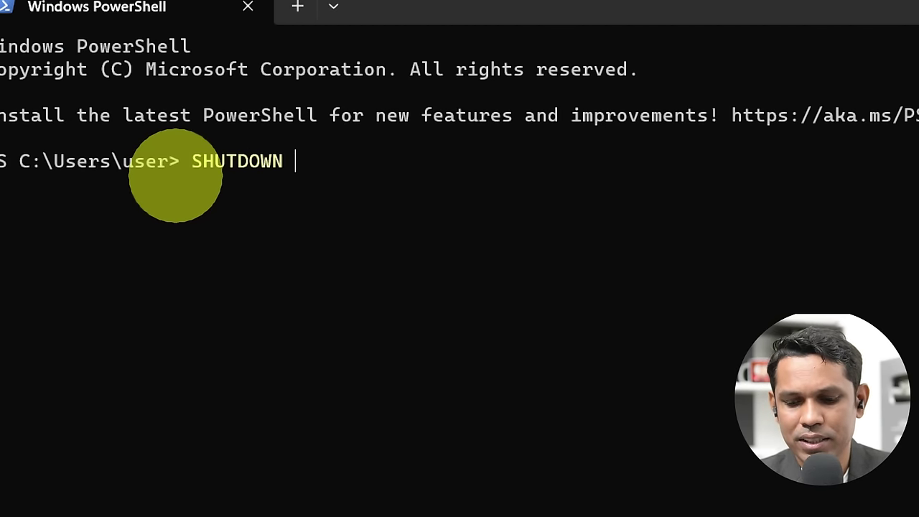
text(-S -T)
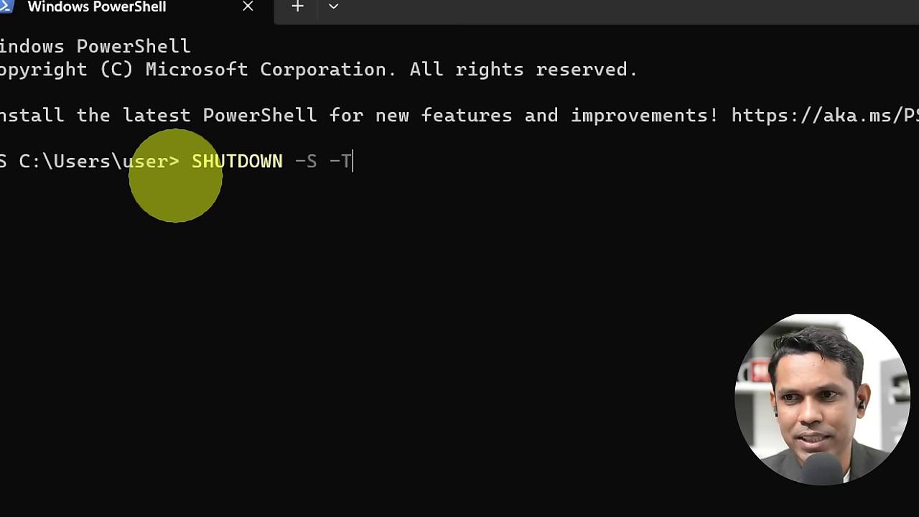
text( 600)
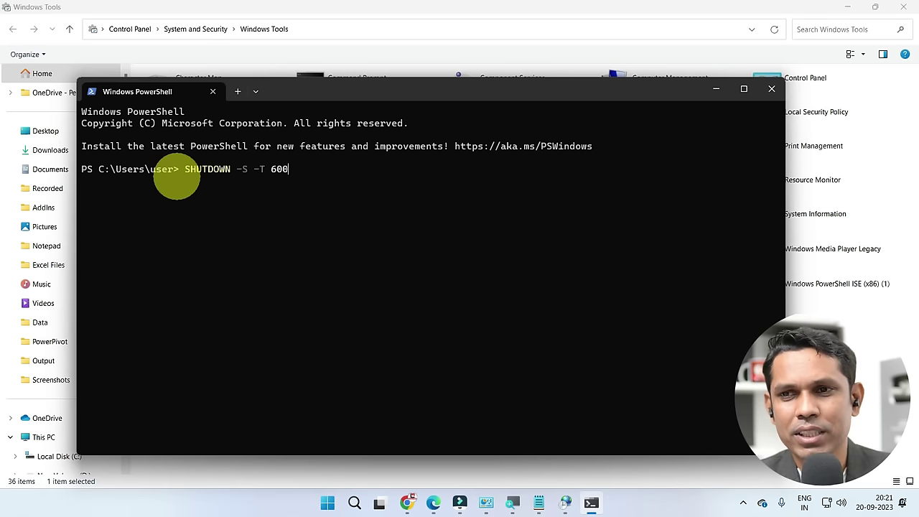
key(Return)
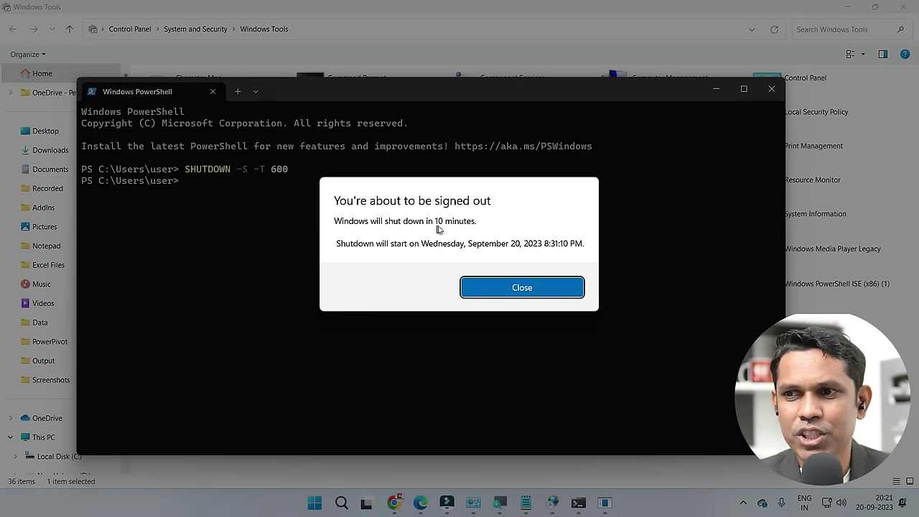
click(505, 290)
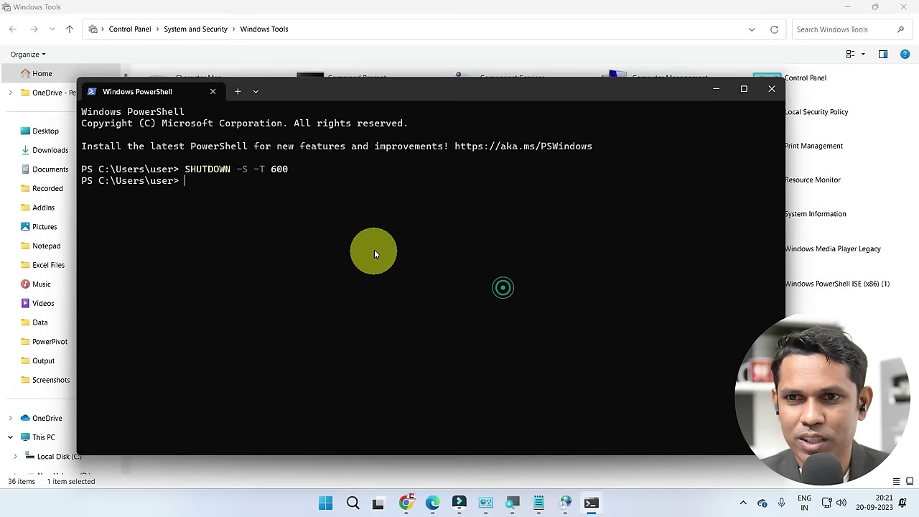
Step: Abort the scheduled shutdown by running SHUTDOWN -A, and close Windows PowerShell
key(Up)
key(BackSpace)
key(BackSpace)
key(BackSpace)
key(BackSpace)
key(BackSpace)
key(BackSpace)
key(BackSpace)
key(BackSpace)
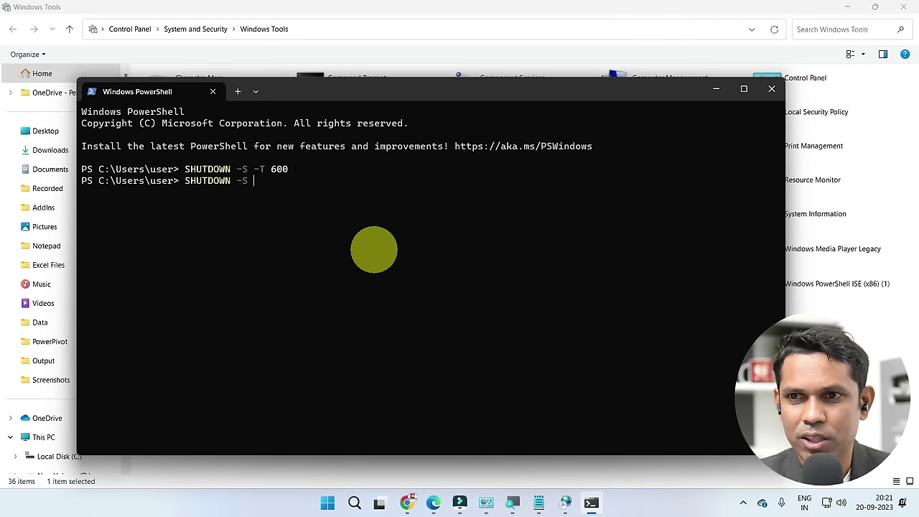
text(A)
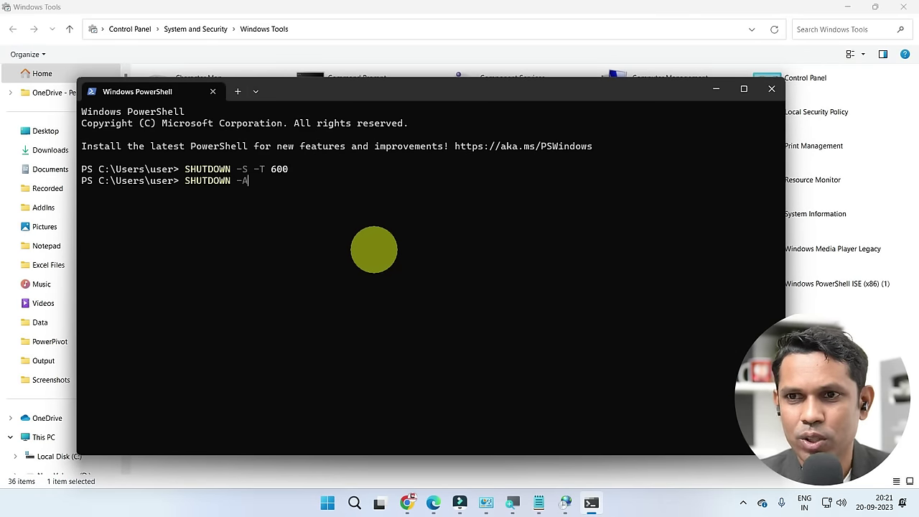
key(Return)
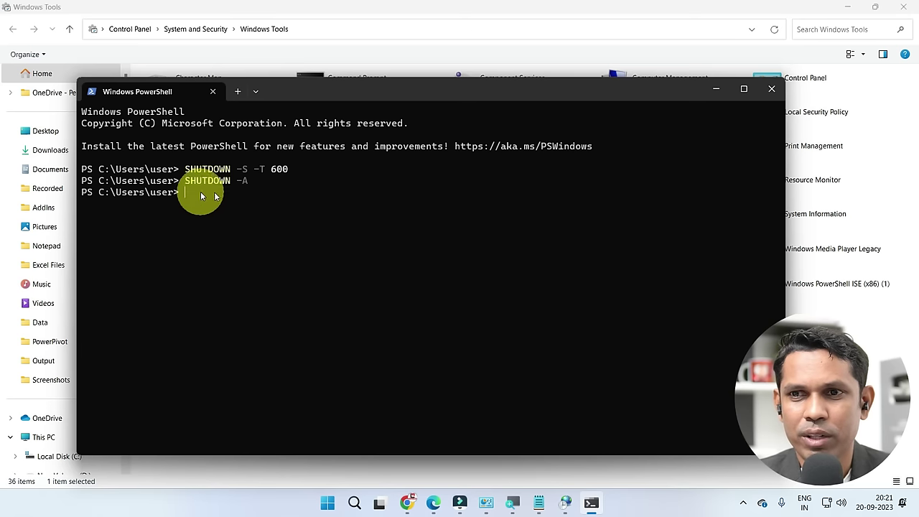
click(771, 88)
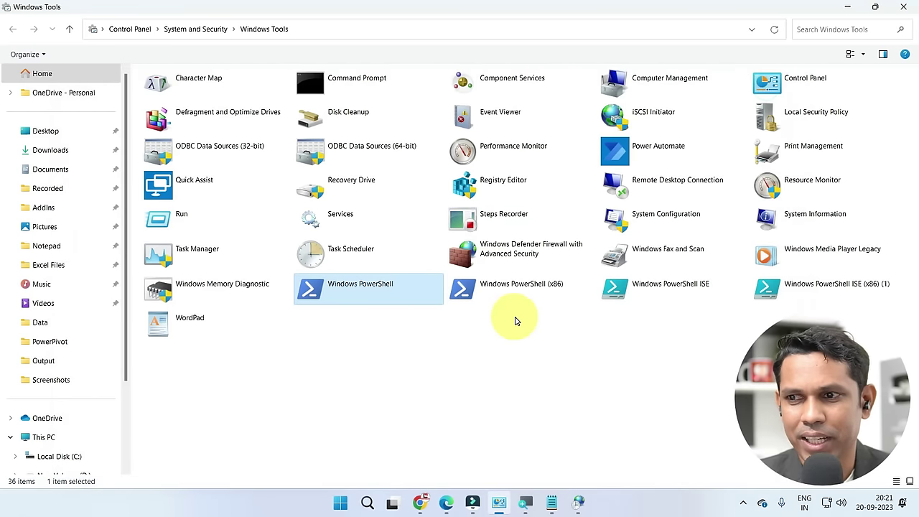
click(501, 293)
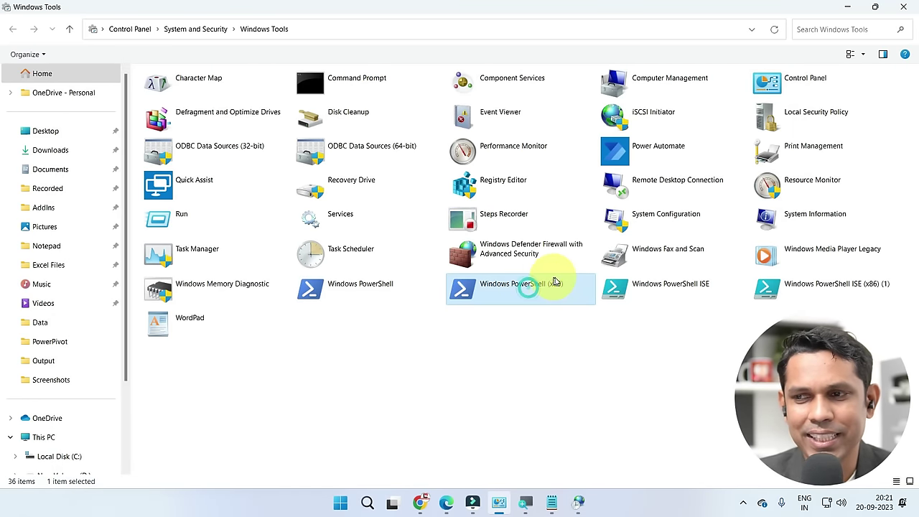
click(378, 292)
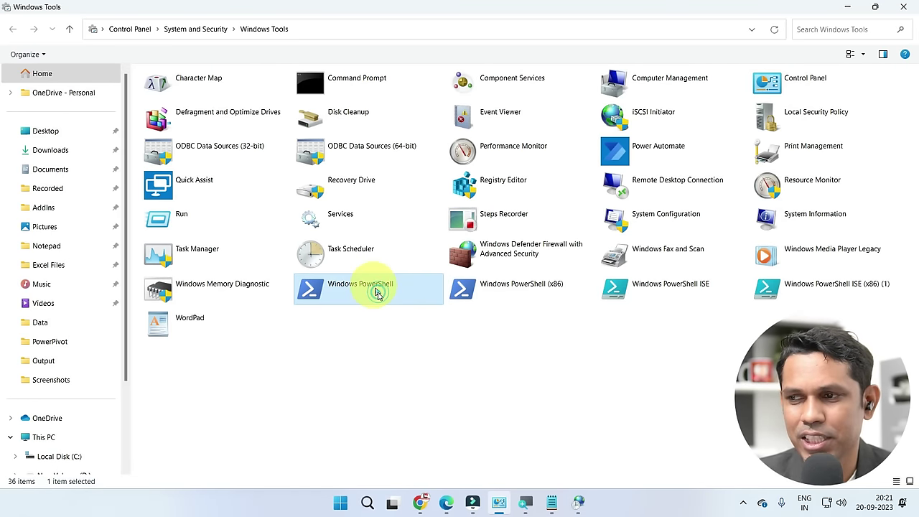
click(687, 291)
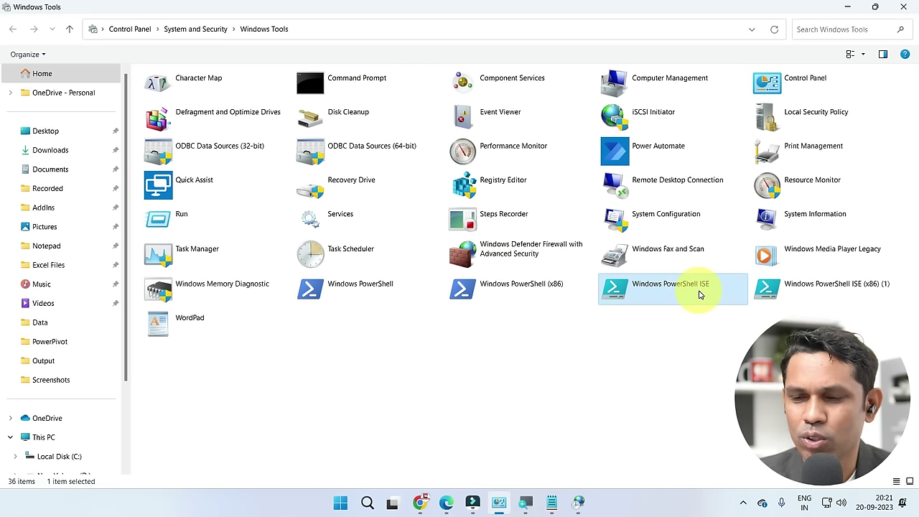
click(199, 324)
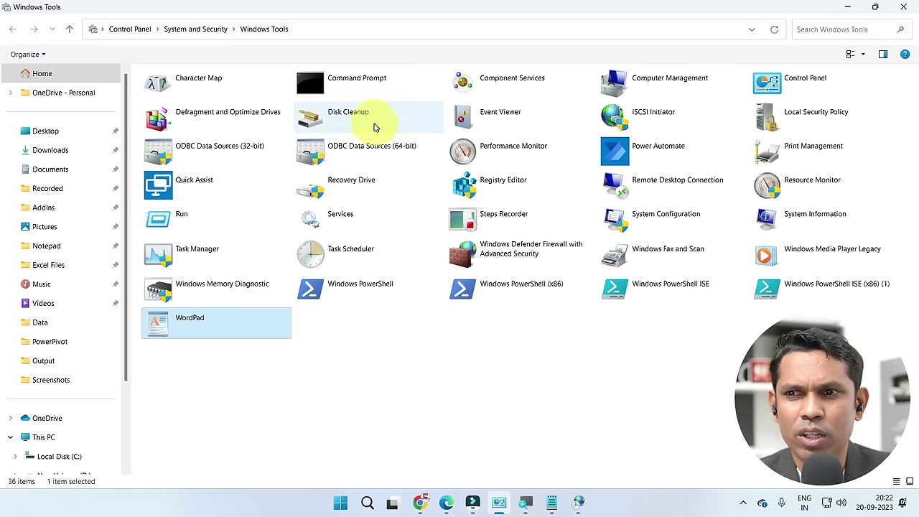
click(352, 188)
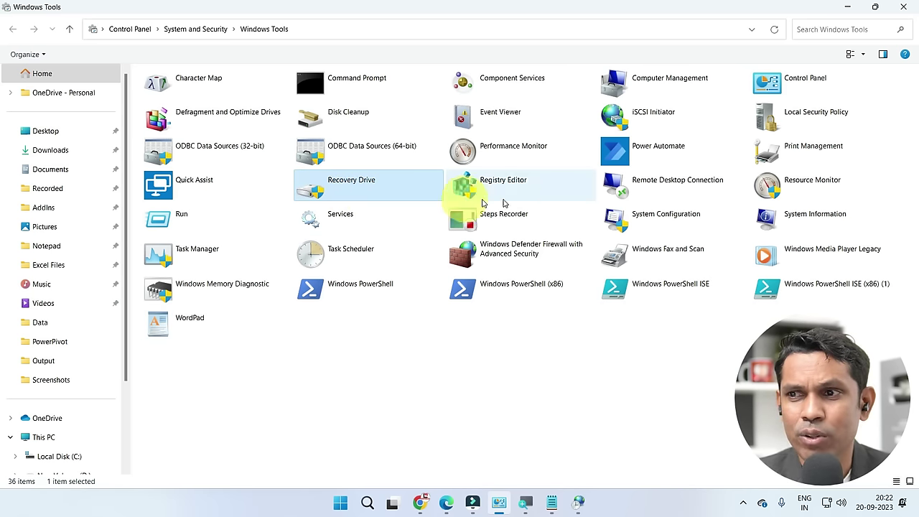
click(546, 189)
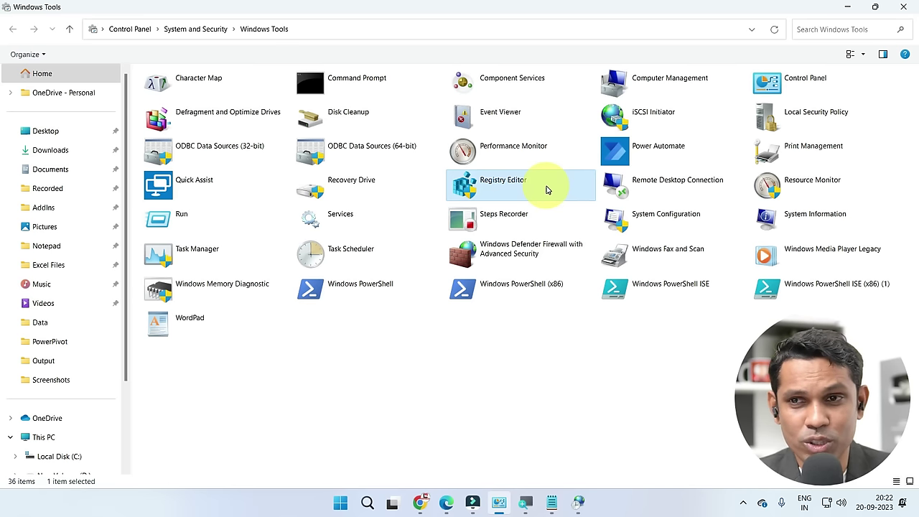
click(273, 192)
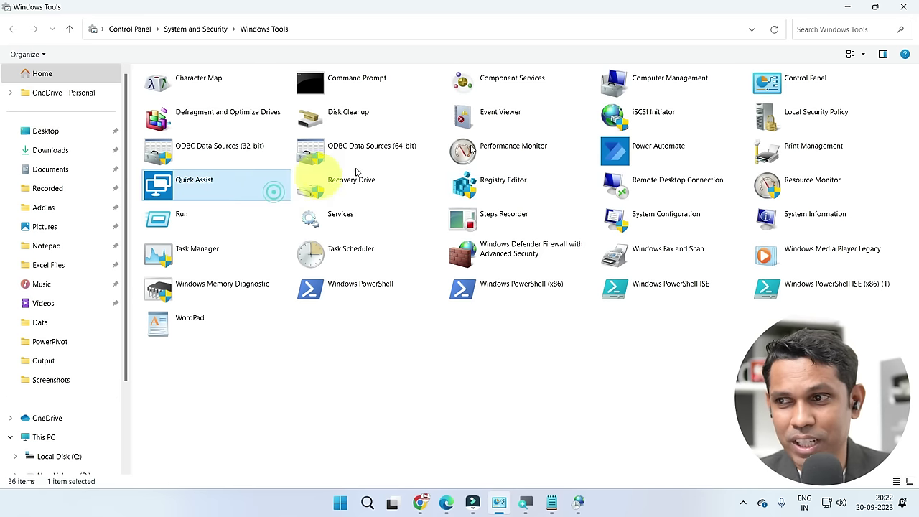
click(735, 181)
Step: Open Recovery Drive, view the option to back up system files, and cancel the wizard without creating a drive
click(390, 183)
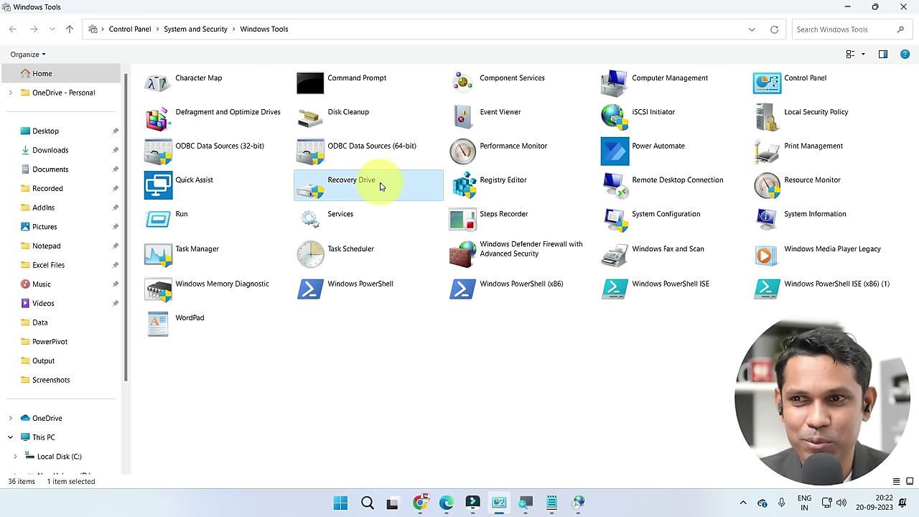
double_click(380, 186)
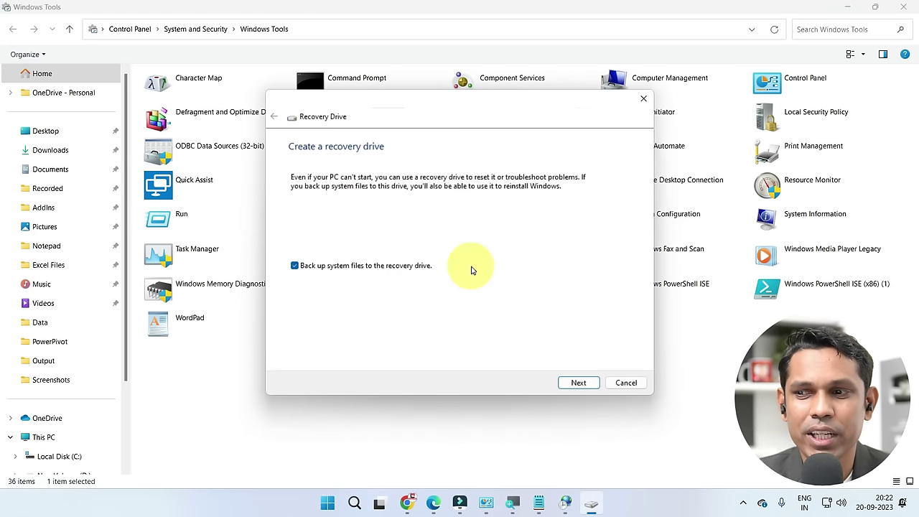
click(574, 382)
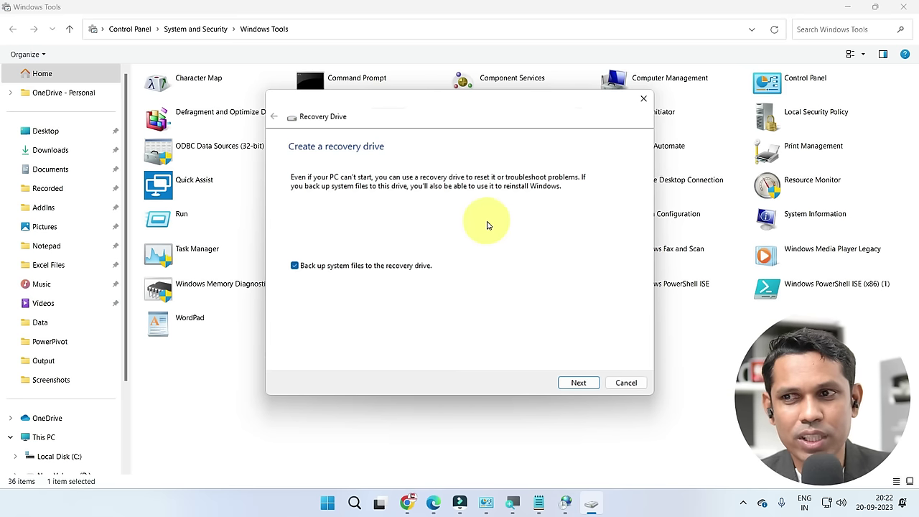
click(645, 386)
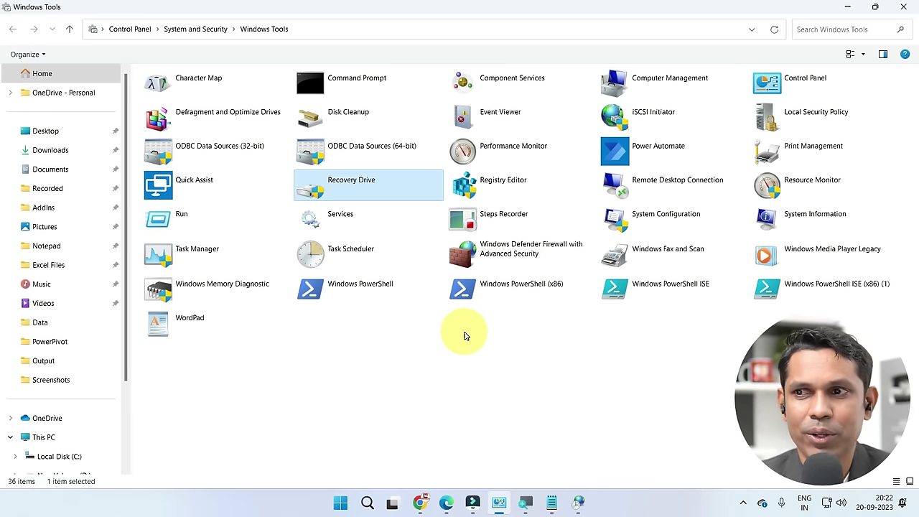
Step: Open Registry Editor maximized, examine the HARDWARE and SYSTEM keys under HKEY_LOCAL_MACHINE, and close it without changing anything
double_click(511, 188)
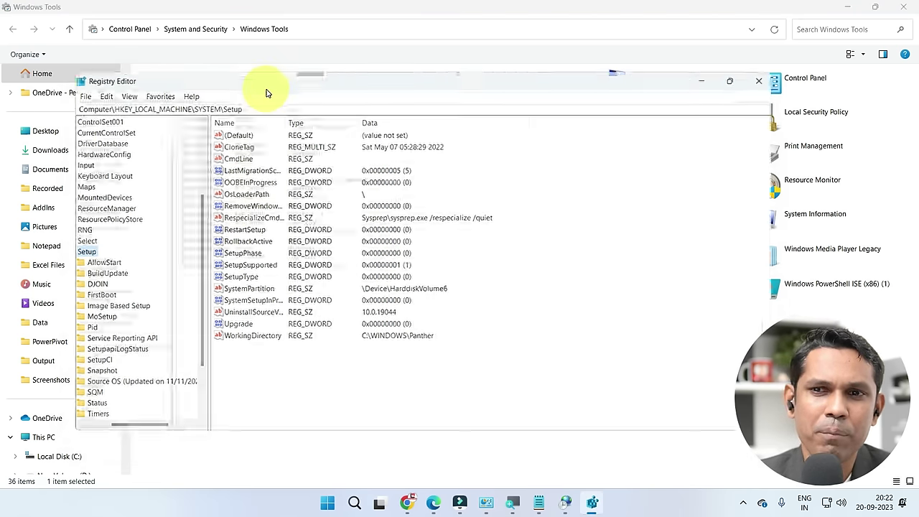
double_click(267, 86)
drag(75, 485, 22, 481)
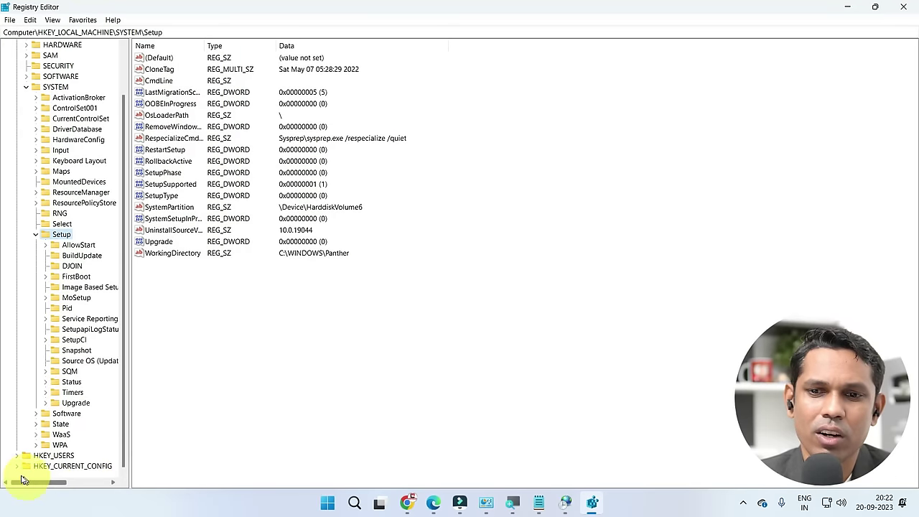
click(36, 235)
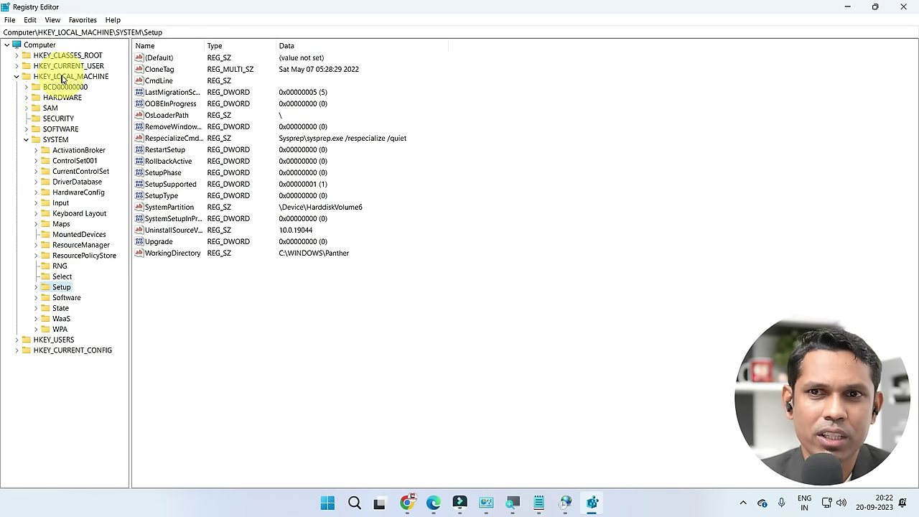
click(63, 78)
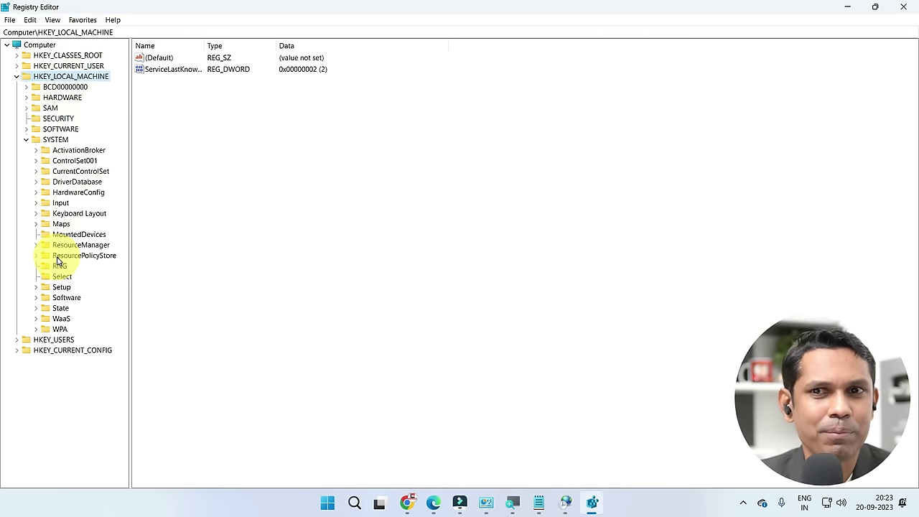
click(25, 98)
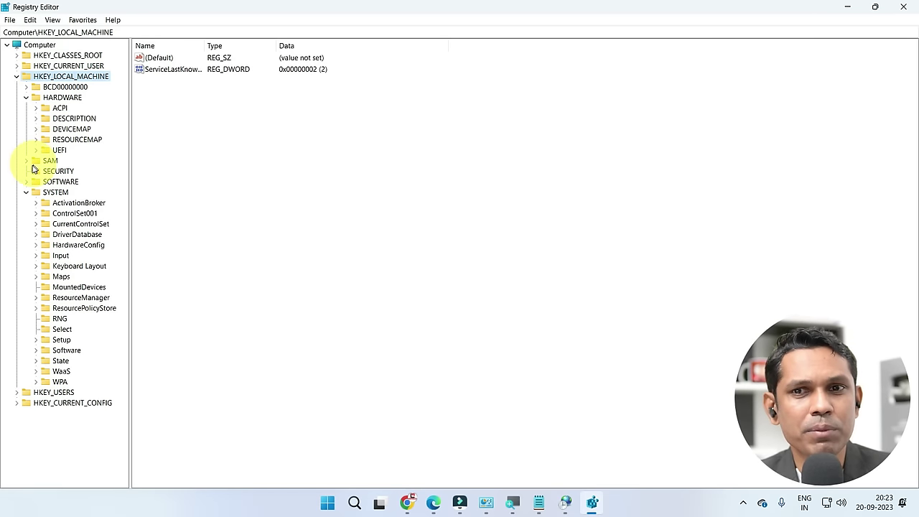
click(25, 192)
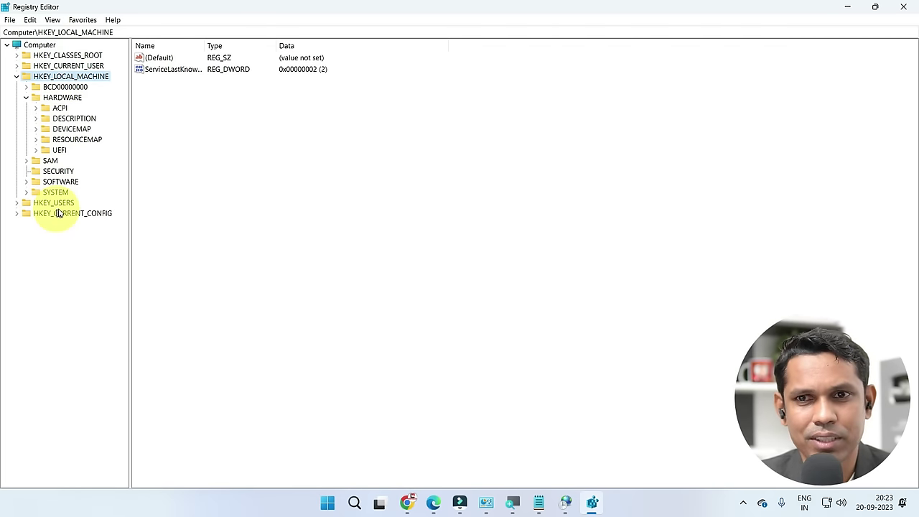
click(899, 7)
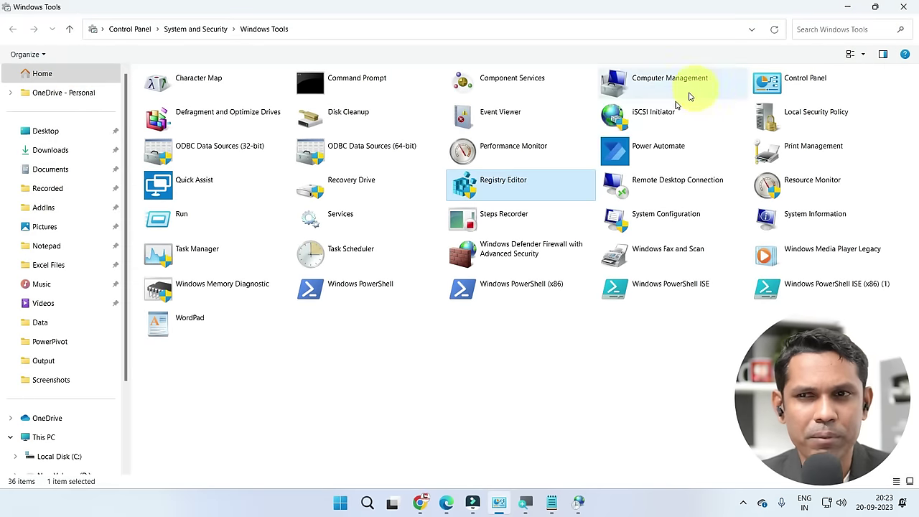
click(443, 363)
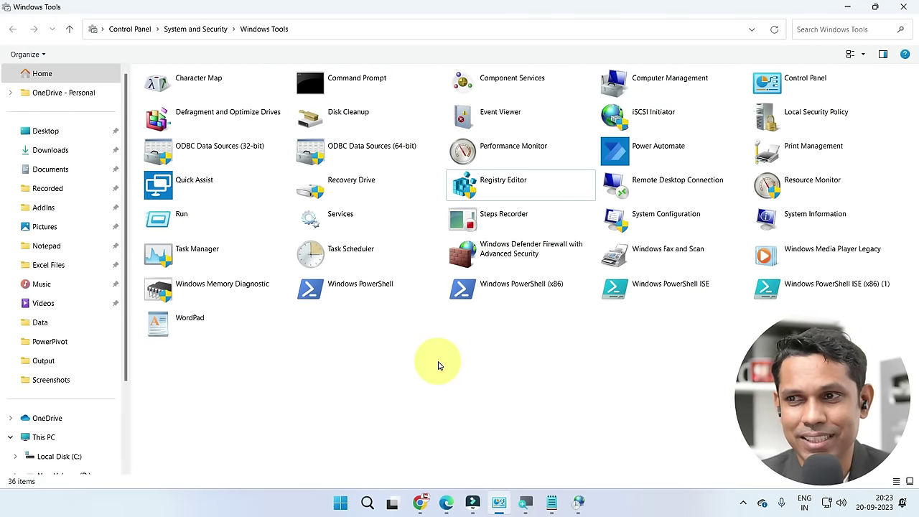